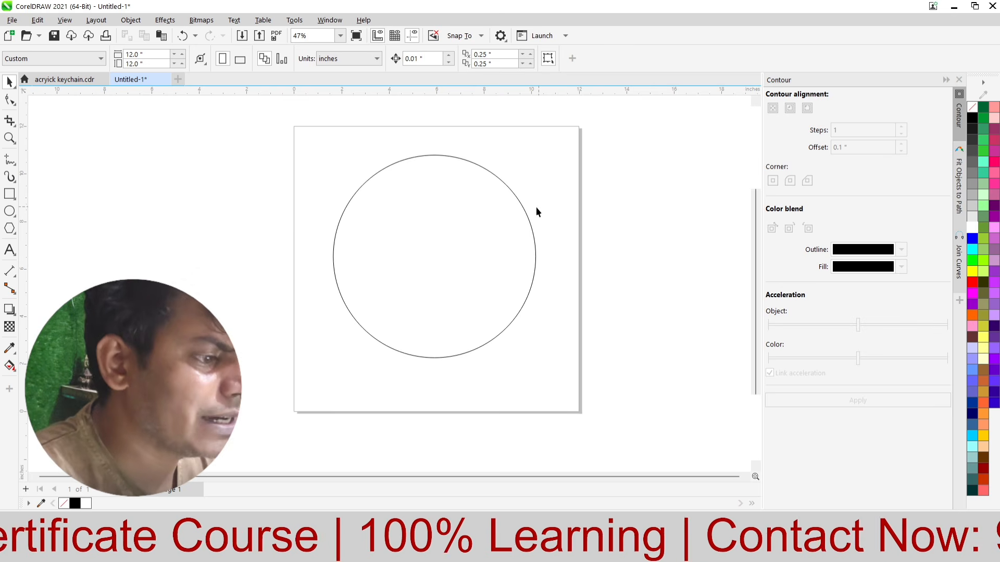
Step: Set the circle's width and height to 8 inches
{"action": "scroll", "coordinate": [536, 211], "scroll_direction": "up", "scroll_amount": 1}
{"action": "left_click", "coordinate": [419, 198]}
{"action": "scroll", "coordinate": [419, 199], "scroll_direction": "down", "scroll_amount": 1}
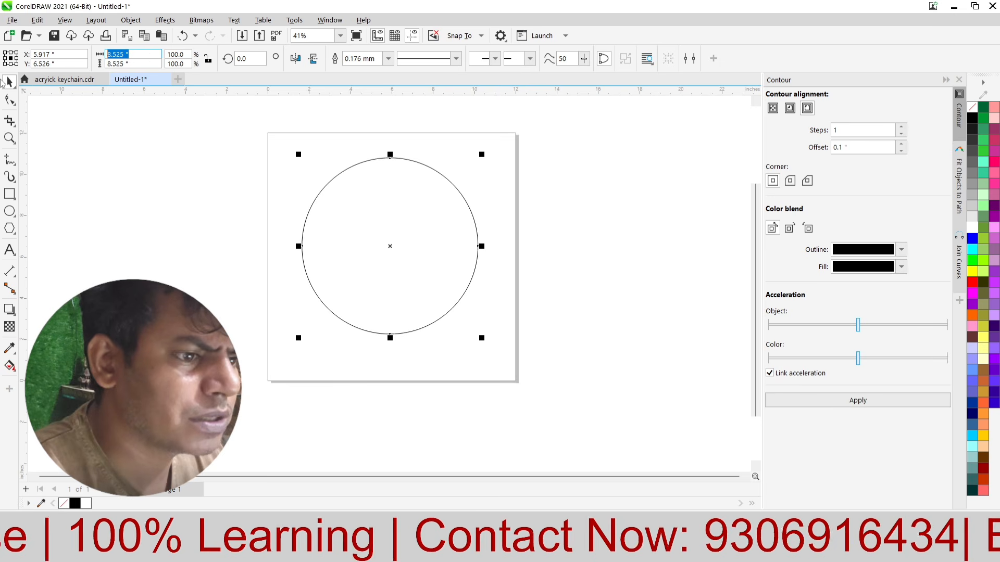
{"action": "type", "text": "8"}
{"action": "key", "text": "Return"}
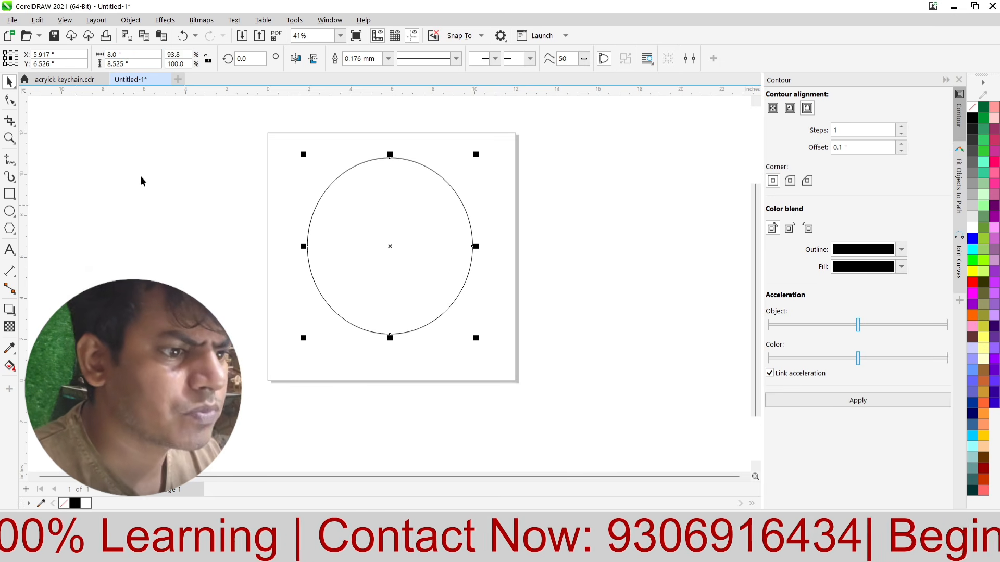
{"action": "type", "text": "8"}
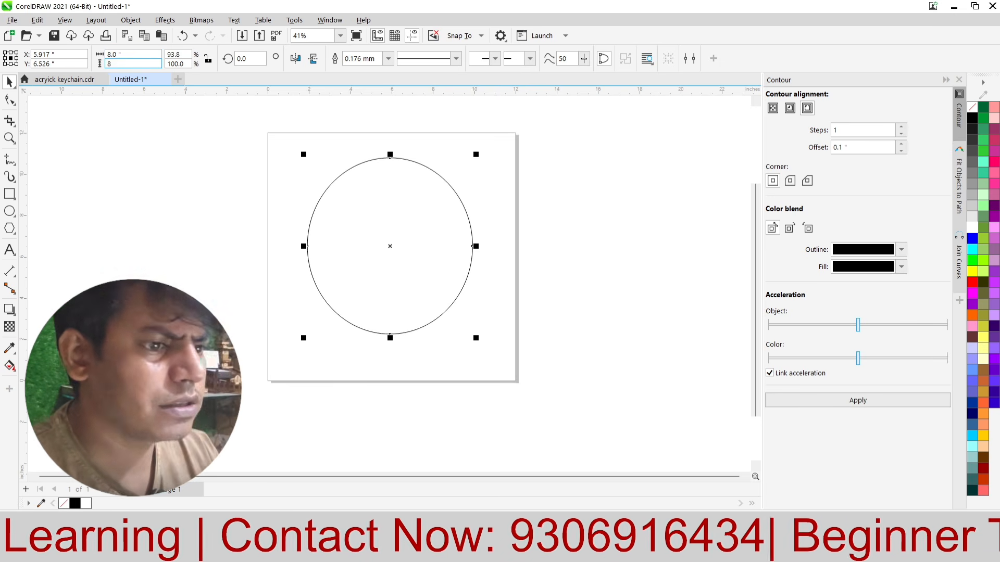
{"action": "key", "text": "Return"}
{"action": "scroll", "coordinate": [352, 232], "scroll_direction": "down", "scroll_amount": 1}
{"action": "left_click", "coordinate": [607, 222]}
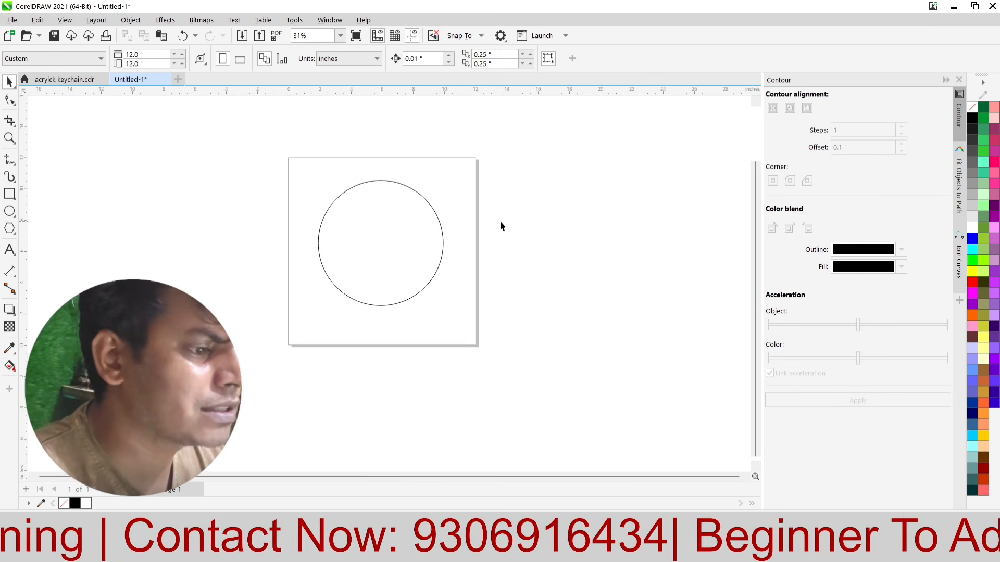
Step: Open the object properties for the circle
{"action": "scroll", "coordinate": [500, 226], "scroll_direction": "up", "scroll_amount": 2}
{"action": "left_click", "coordinate": [394, 245]}
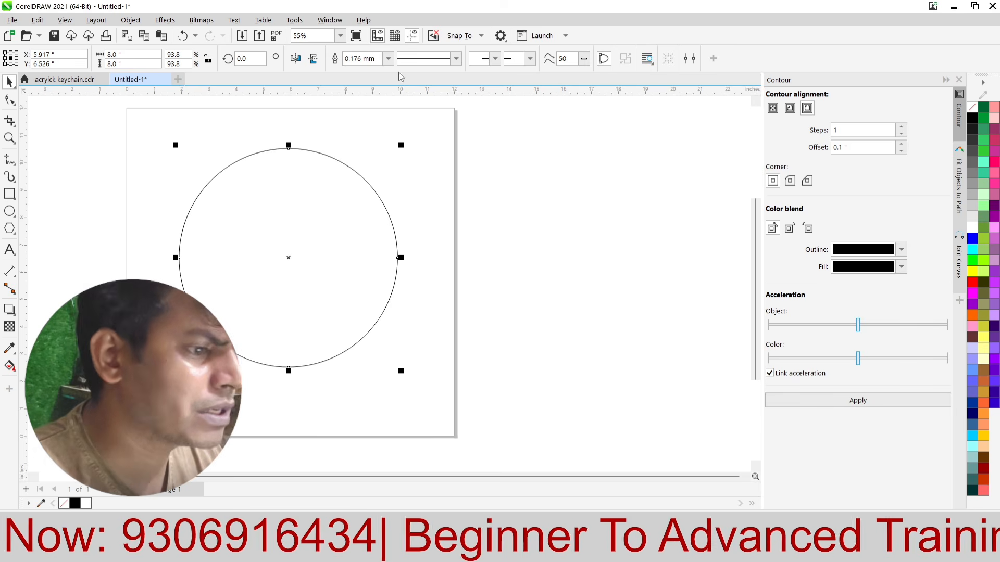
{"action": "left_click", "coordinate": [329, 20]}
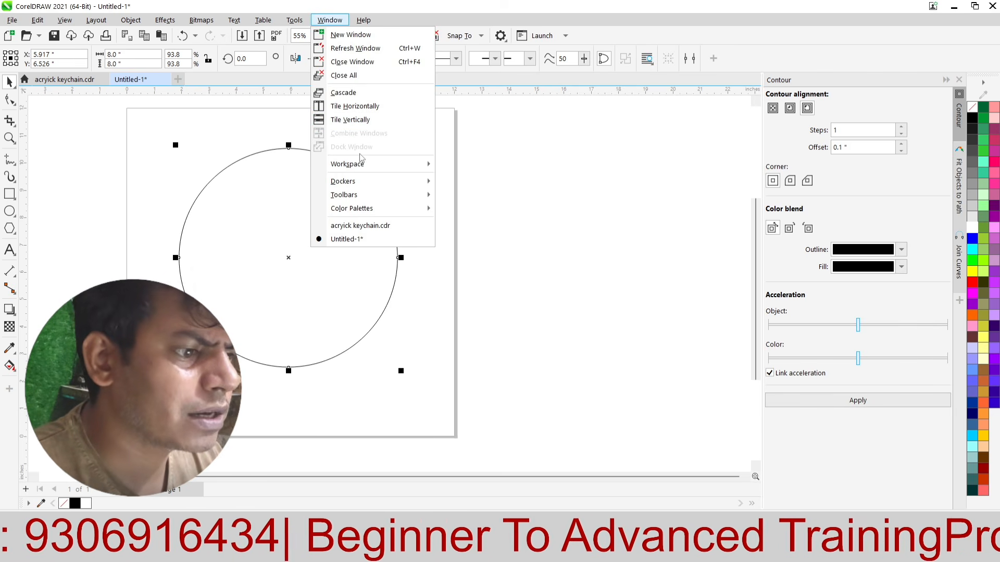
{"action": "mouse_move", "coordinate": [356, 181]}
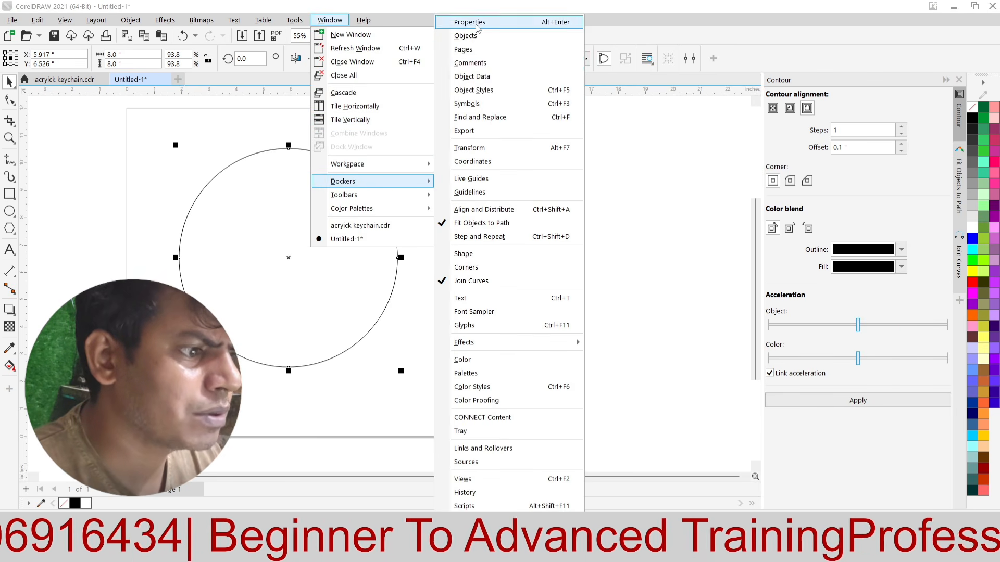
{"action": "left_click", "coordinate": [489, 22]}
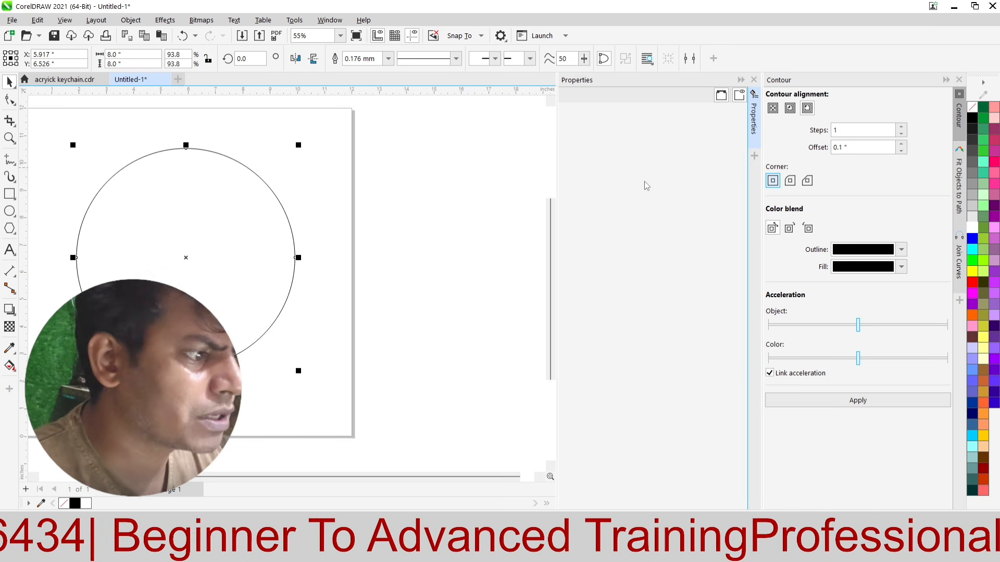
{"action": "scroll", "coordinate": [436, 205], "scroll_direction": "down", "scroll_amount": 1}
{"action": "right_click", "coordinate": [242, 218]}
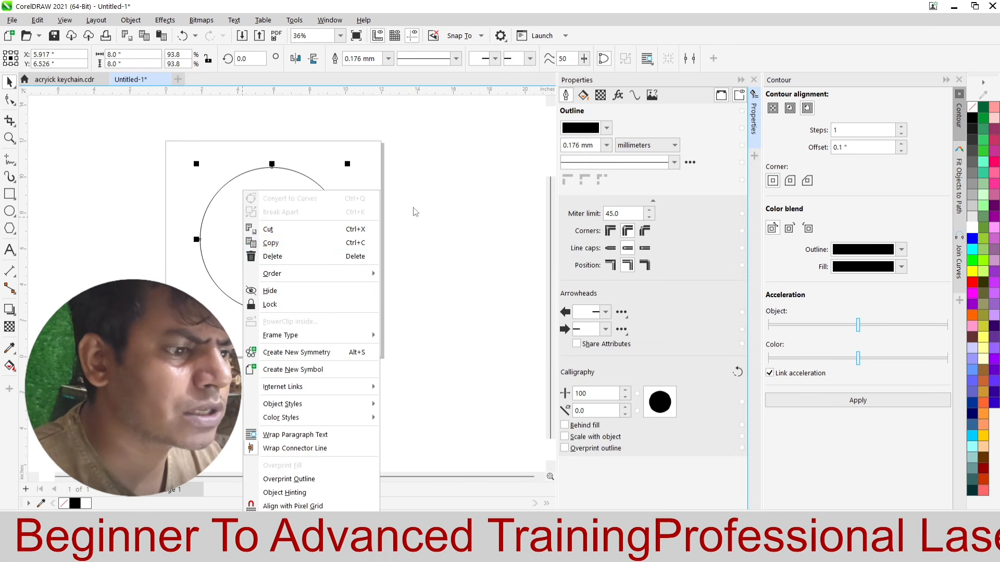
{"action": "left_click", "coordinate": [462, 165]}
{"action": "right_click", "coordinate": [246, 231]}
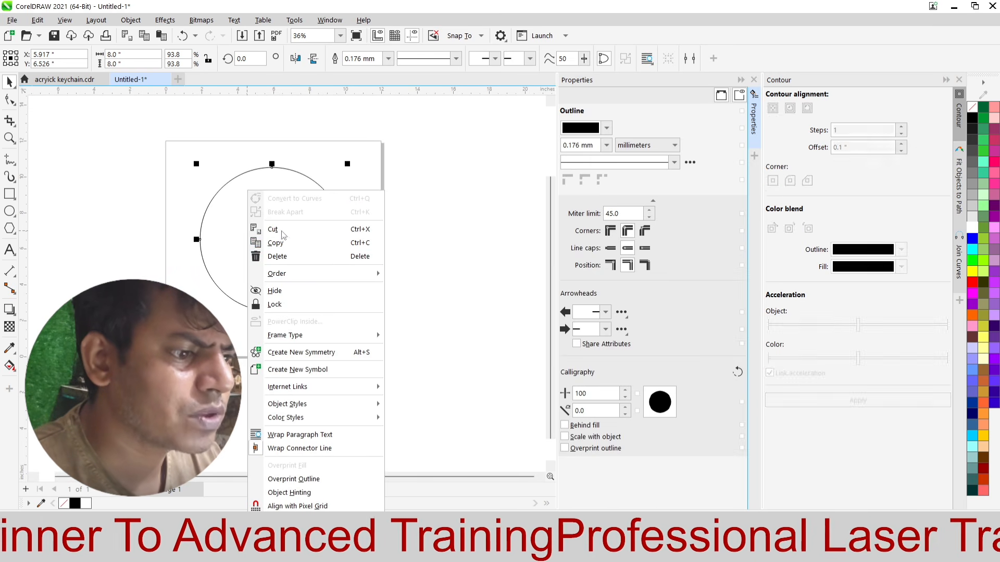
{"action": "left_click", "coordinate": [404, 164]}
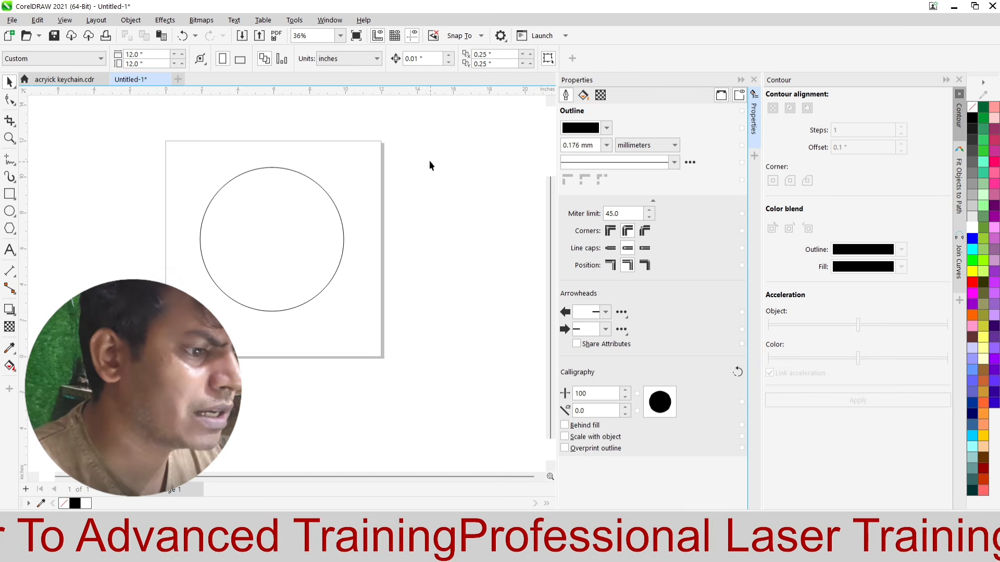
{"action": "right_click", "coordinate": [239, 190]}
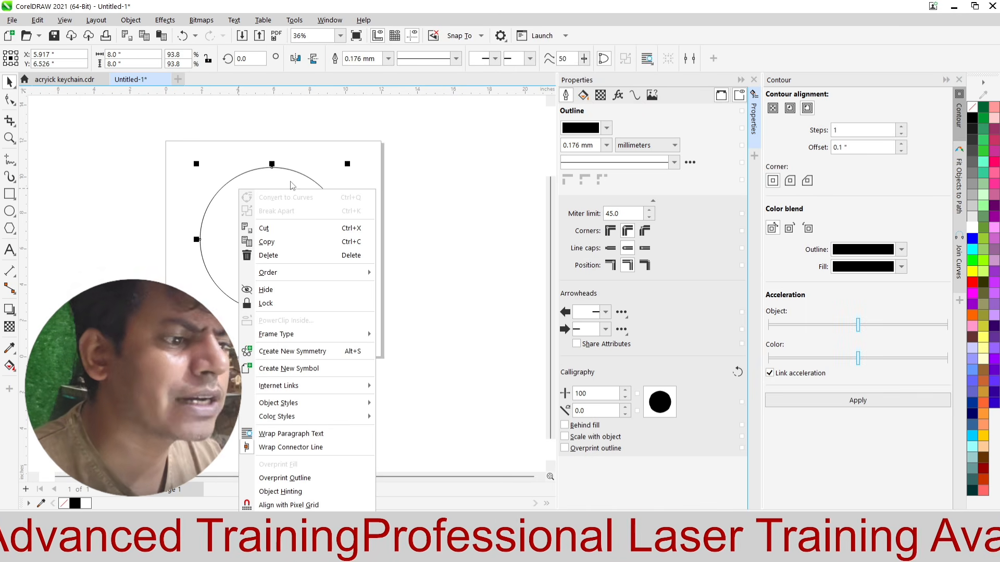
{"action": "left_click", "coordinate": [374, 170]}
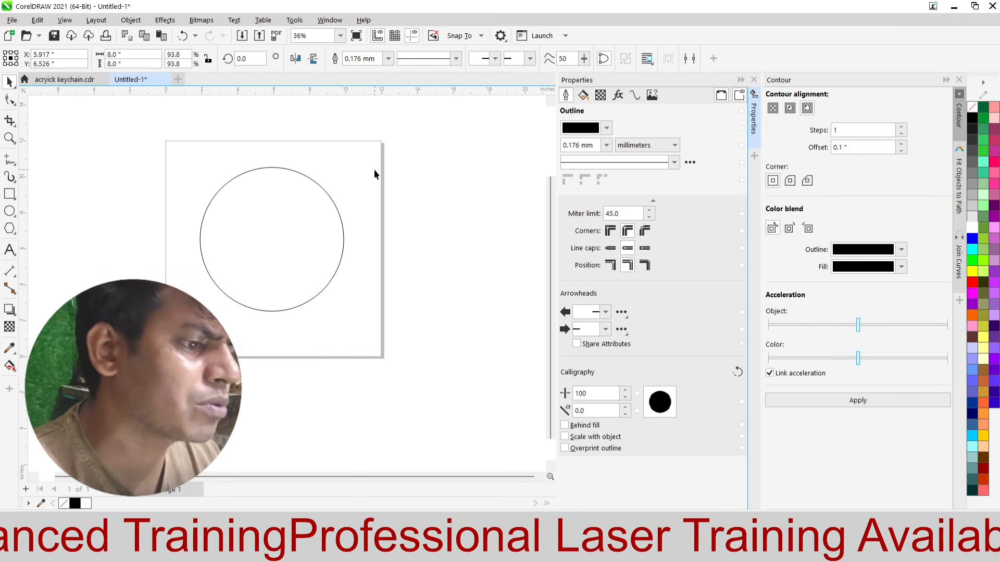
Step: Examine the circle's curve properties to read its length of curve
{"action": "left_click", "coordinate": [261, 204]}
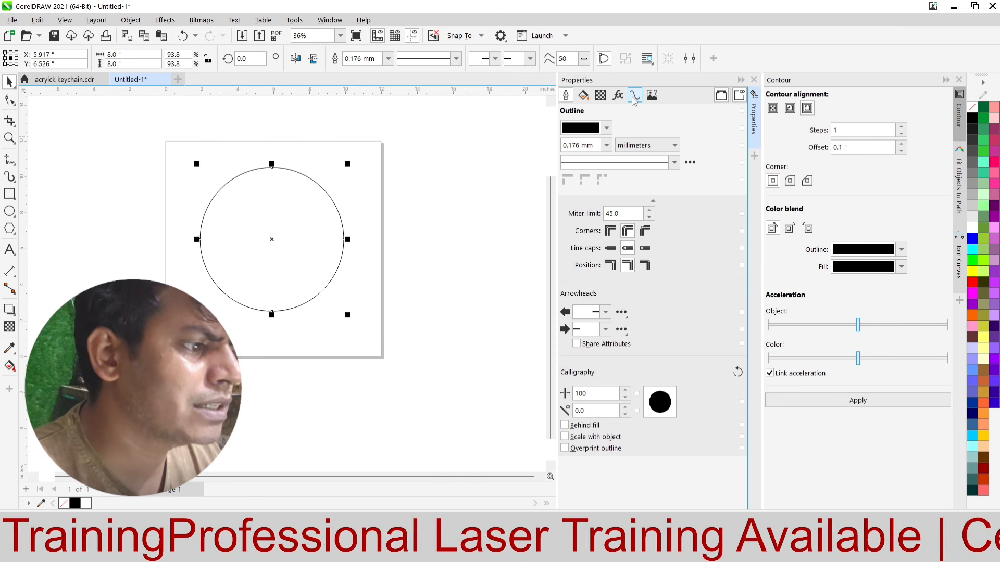
{"action": "left_click", "coordinate": [633, 96]}
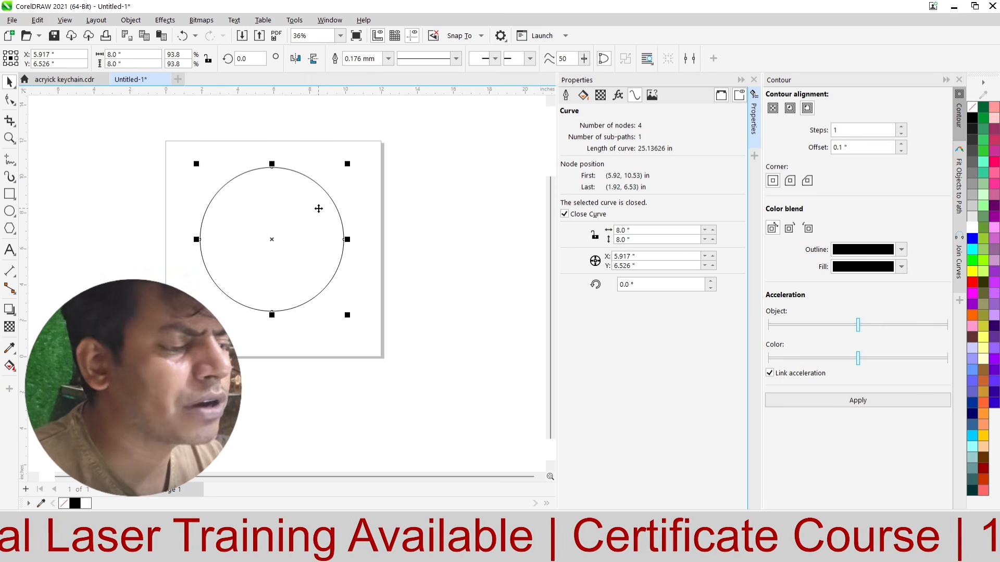
{"action": "scroll", "coordinate": [379, 182], "scroll_direction": "down", "scroll_amount": 1}
{"action": "left_click", "coordinate": [379, 183]}
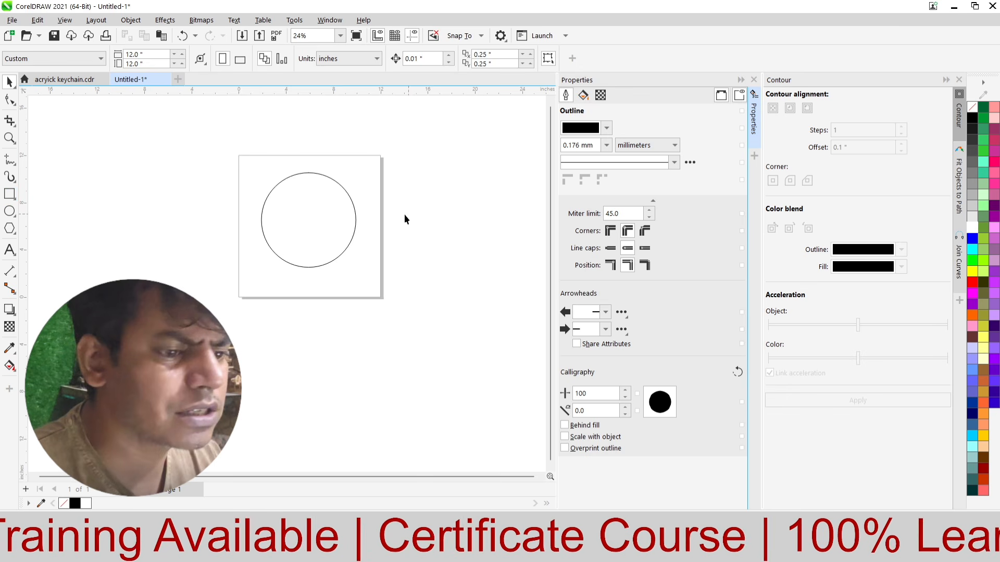
{"action": "left_click", "coordinate": [328, 219]}
{"action": "scroll", "coordinate": [402, 266], "scroll_direction": "up", "scroll_amount": 1}
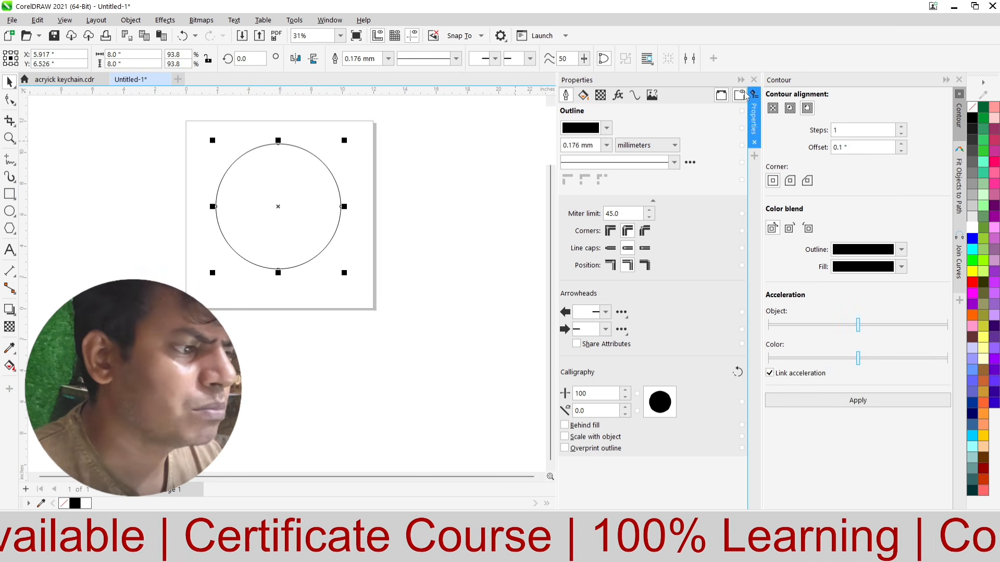
{"action": "left_click", "coordinate": [635, 95]}
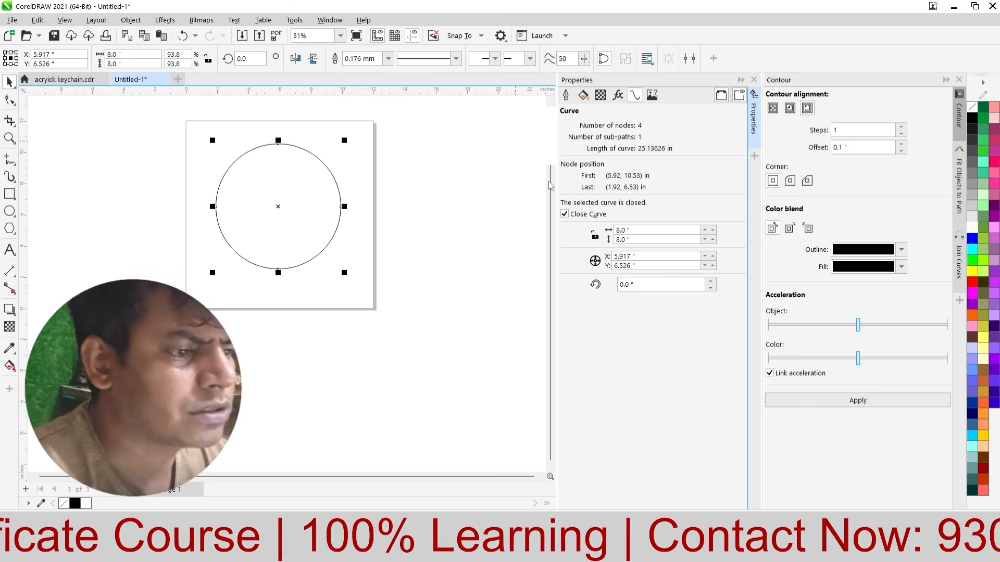
Step: Draw a long horizontal rectangle about 15.8 by 2.7 inches below the circle
{"action": "left_click", "coordinate": [106, 259]}
{"action": "key", "text": "F6"}
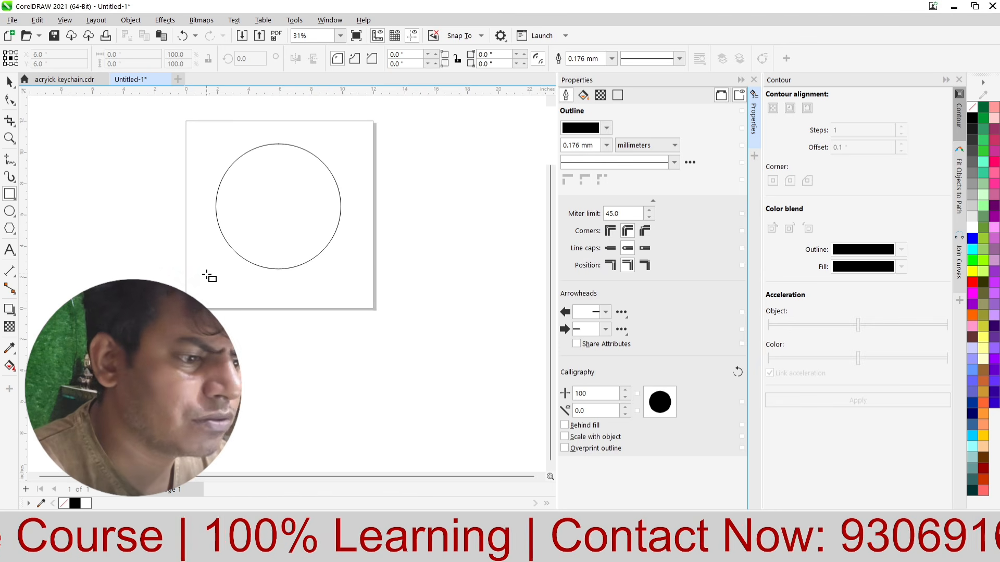
{"action": "left_click_drag", "start_coordinate": [205, 276], "coordinate": [453, 319]}
{"action": "scroll", "coordinate": [260, 326], "scroll_direction": "up", "scroll_amount": 1}
{"action": "scroll", "coordinate": [260, 326], "scroll_direction": "up", "scroll_amount": 1}
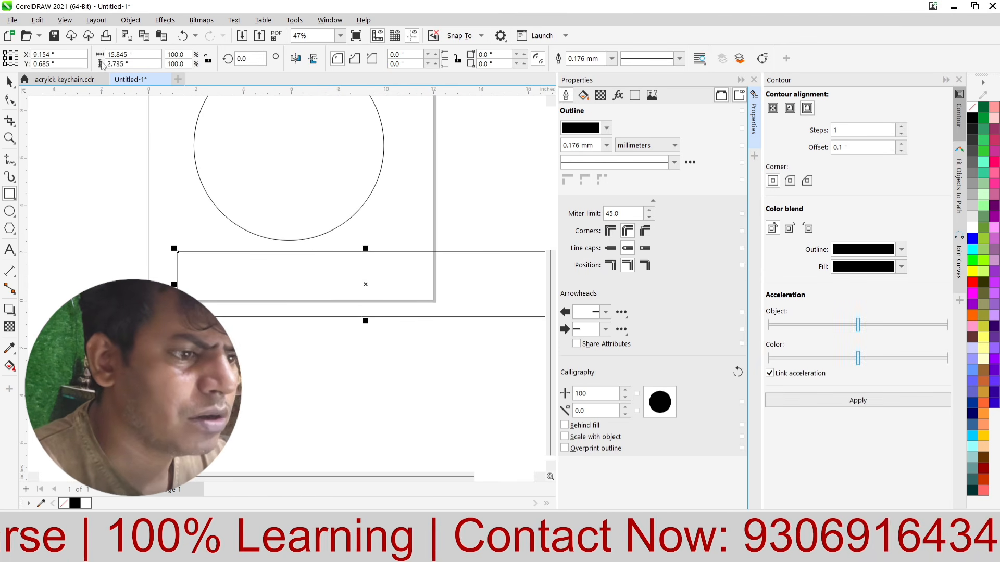
{"action": "left_click", "coordinate": [8, 82]}
{"action": "key", "text": "Escape"}
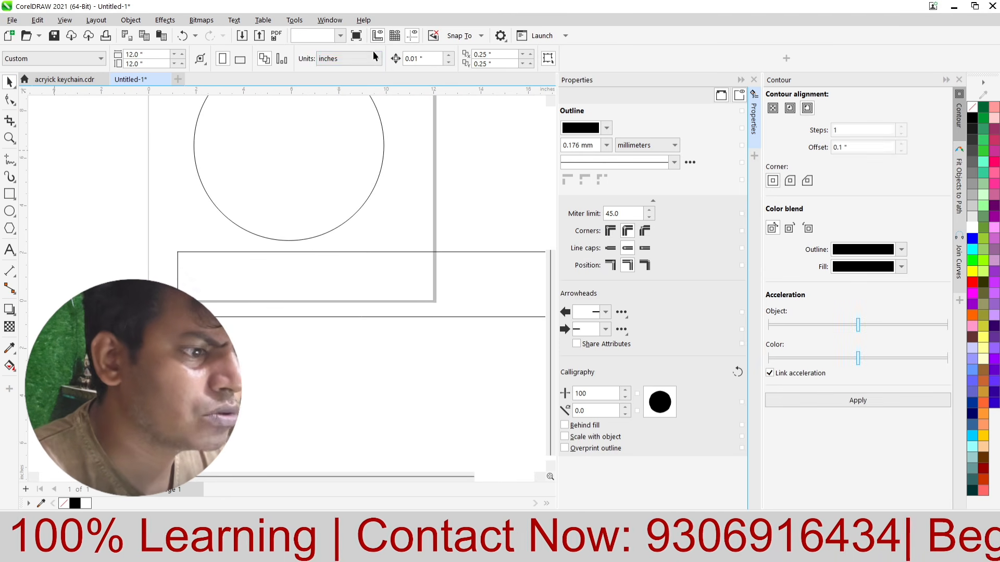
Step: Change the document's drawing units from inches to millimeters
{"action": "left_click", "coordinate": [376, 58]}
{"action": "left_click", "coordinate": [336, 85]}
{"action": "scroll", "coordinate": [364, 213], "scroll_direction": "down", "scroll_amount": 1}
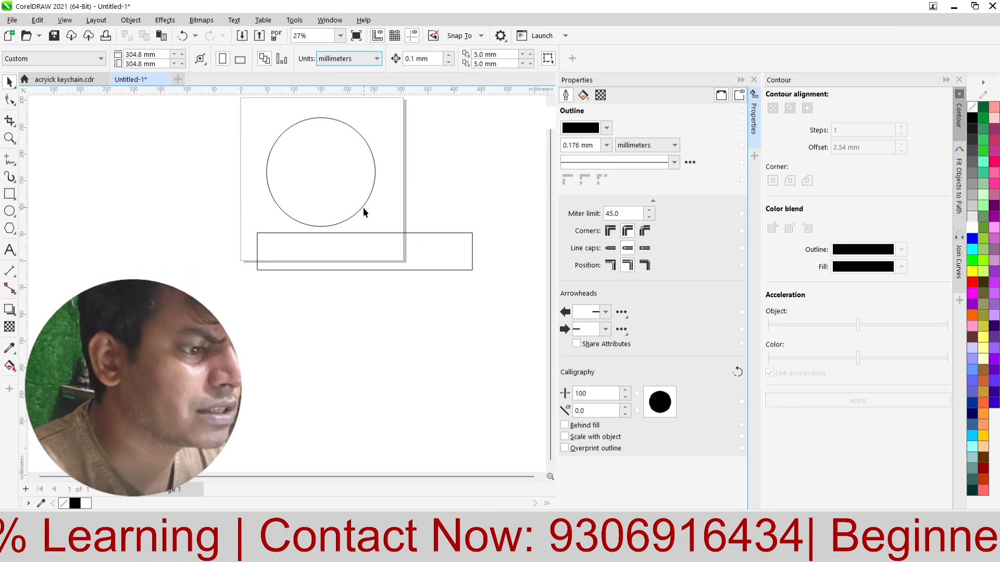
Step: Look up the circle's length of curve, set the rectangle's width to match at 638.461 mm, and recheck the circle's length
{"action": "left_click", "coordinate": [372, 173]}
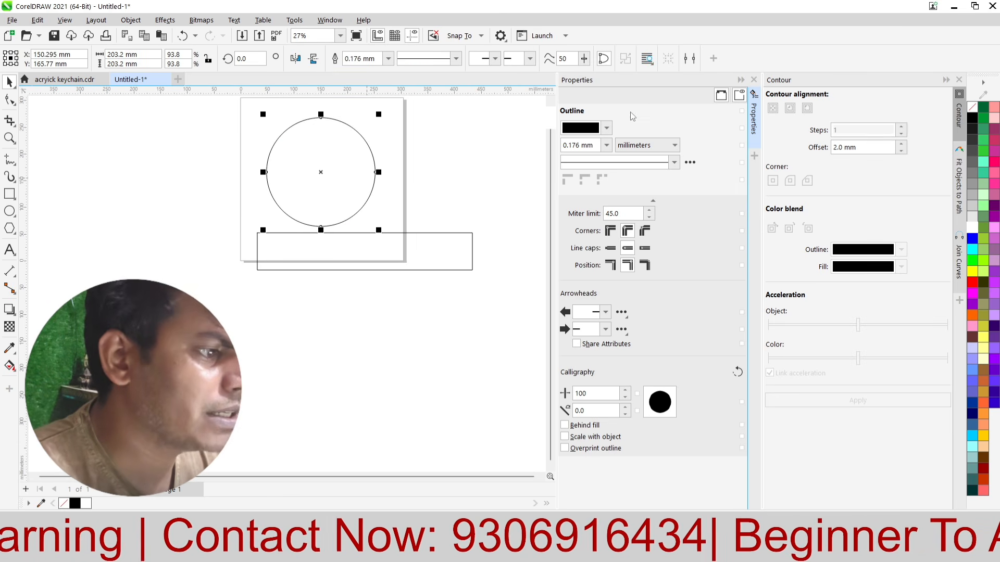
{"action": "left_click", "coordinate": [634, 95]}
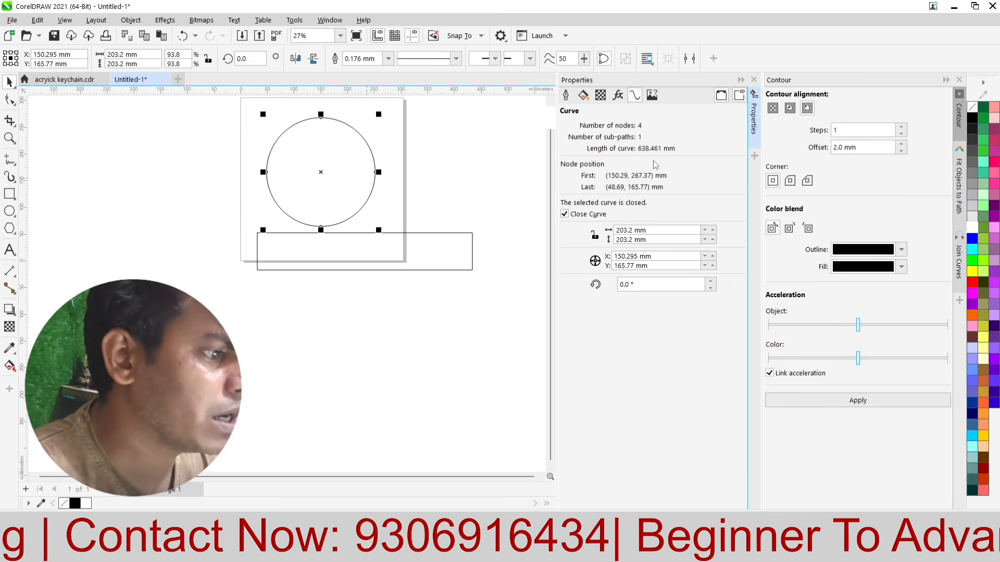
{"action": "left_click", "coordinate": [374, 267]}
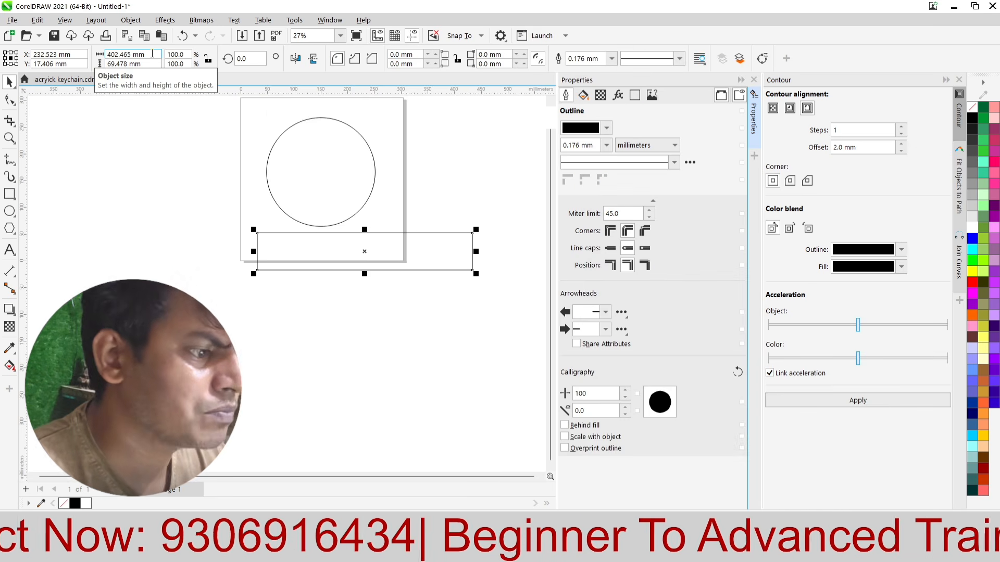
{"action": "left_click", "coordinate": [289, 147]}
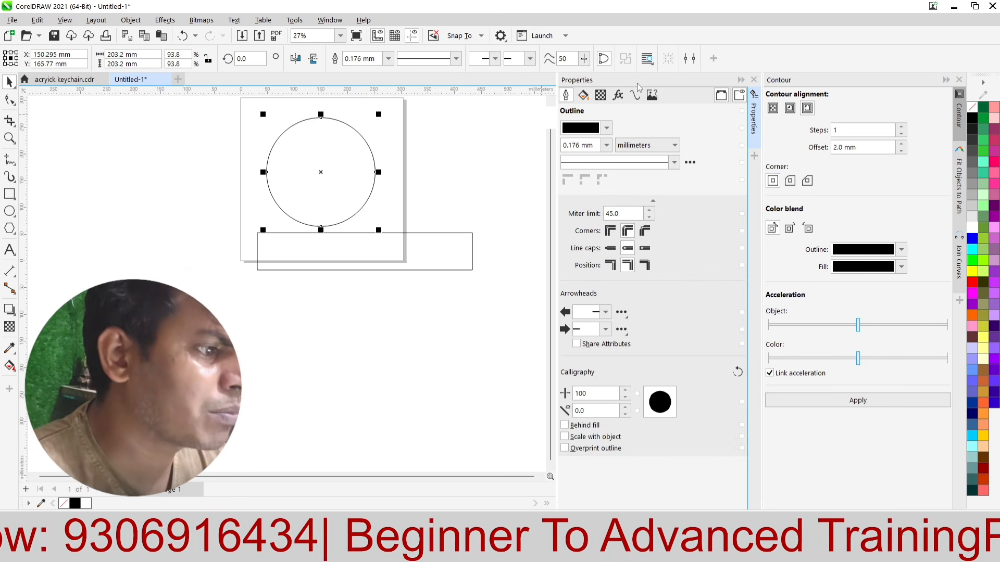
{"action": "left_click", "coordinate": [635, 94]}
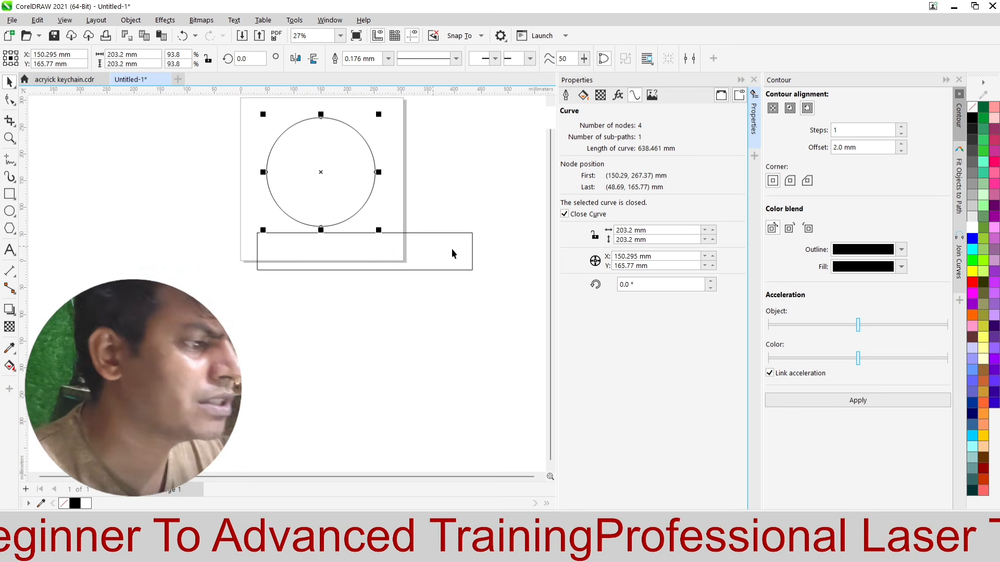
{"action": "left_click", "coordinate": [333, 261]}
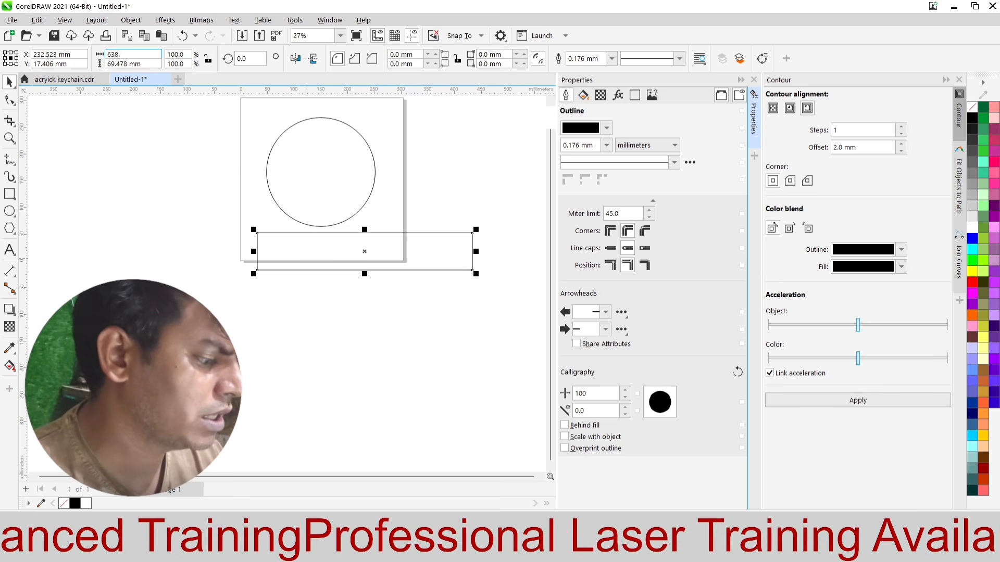
{"action": "type", "text": "638.46"}
{"action": "key", "text": "Return"}
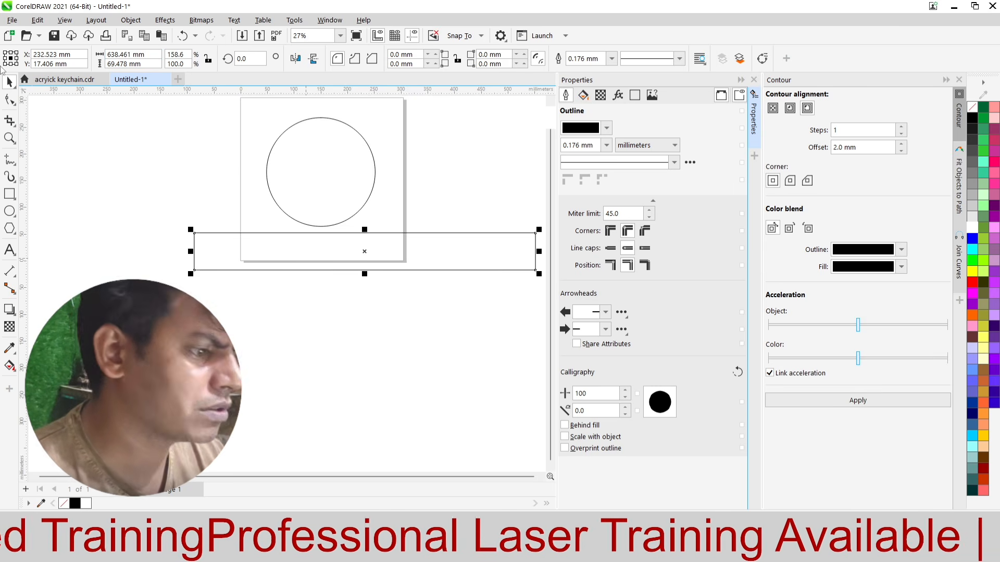
{"action": "left_click", "coordinate": [333, 167]}
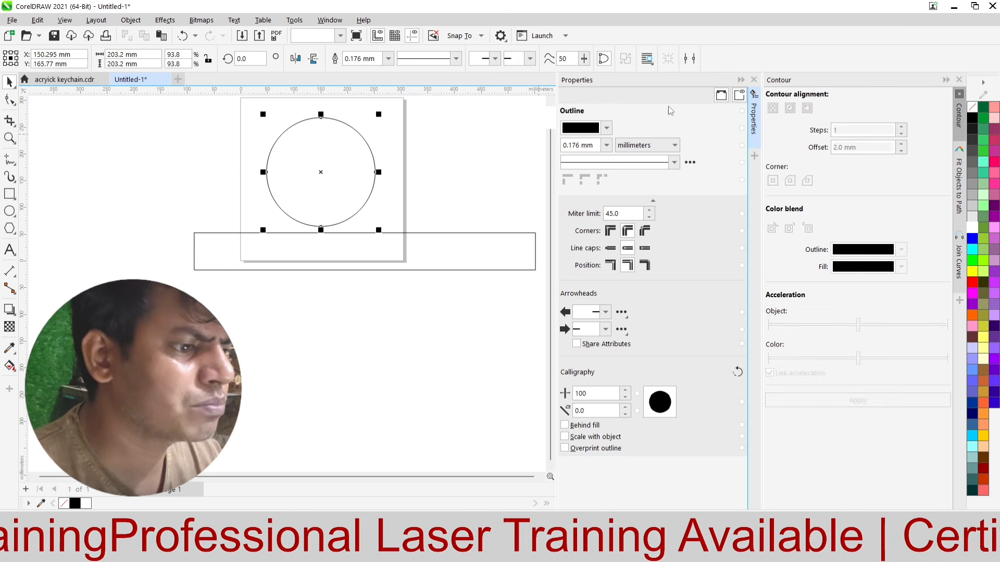
{"action": "left_click", "coordinate": [638, 97]}
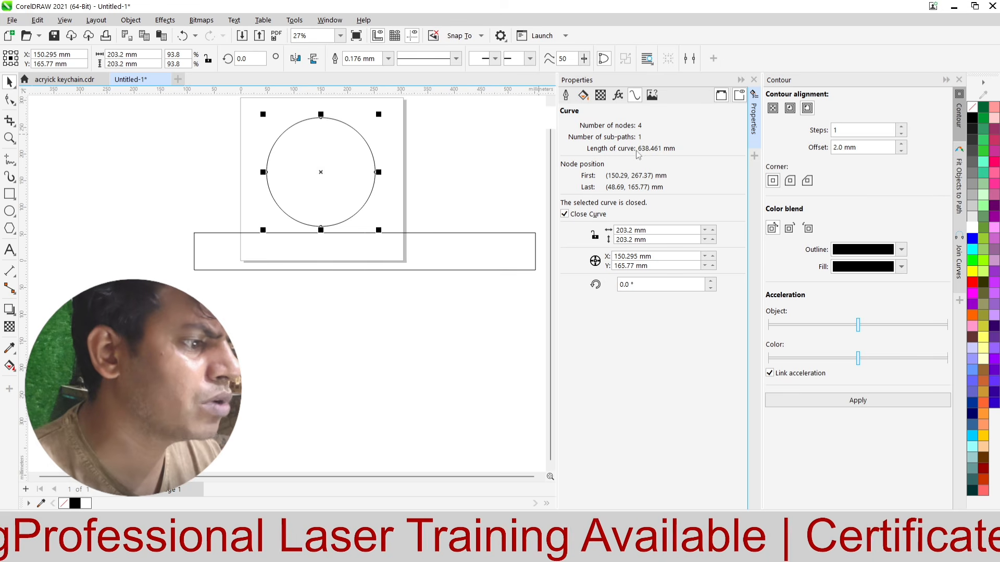
Step: Move the rectangle just below the page, centered at about X 216 mm, Y -66 mm
{"action": "left_click", "coordinate": [318, 265]}
{"action": "scroll", "coordinate": [368, 213], "scroll_direction": "down", "scroll_amount": 5}
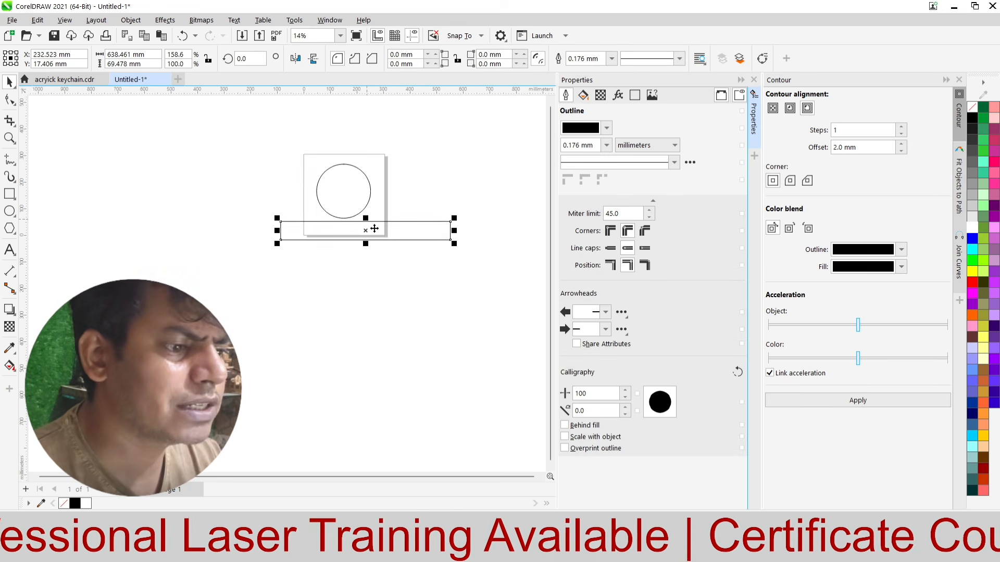
{"action": "scroll", "coordinate": [376, 228], "scroll_direction": "up", "scroll_amount": 4}
{"action": "left_click_drag", "start_coordinate": [384, 229], "coordinate": [377, 268]}
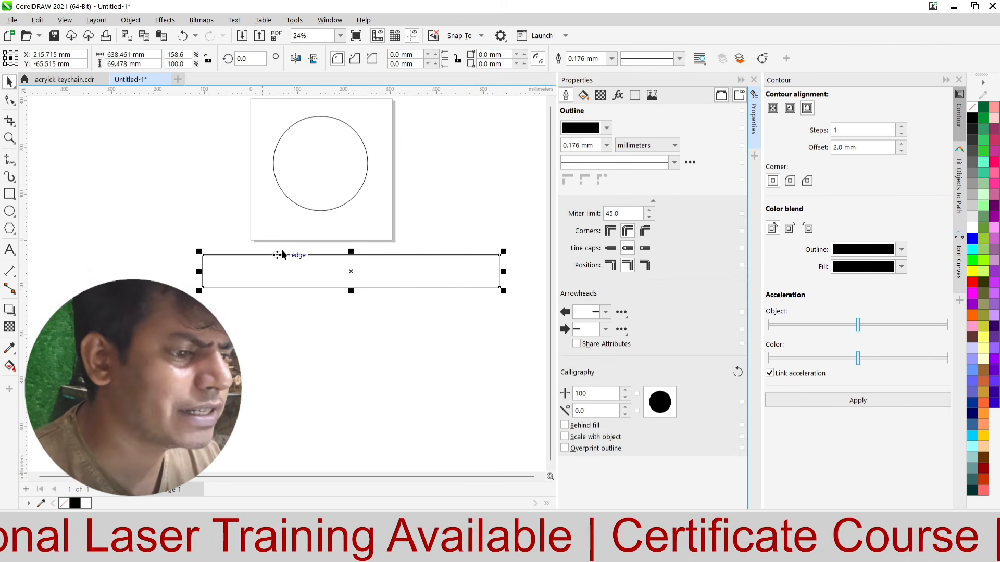
Step: Set the height of the rectangle below the page to 40 mm
{"action": "scroll", "coordinate": [282, 254], "scroll_direction": "up", "scroll_amount": 4}
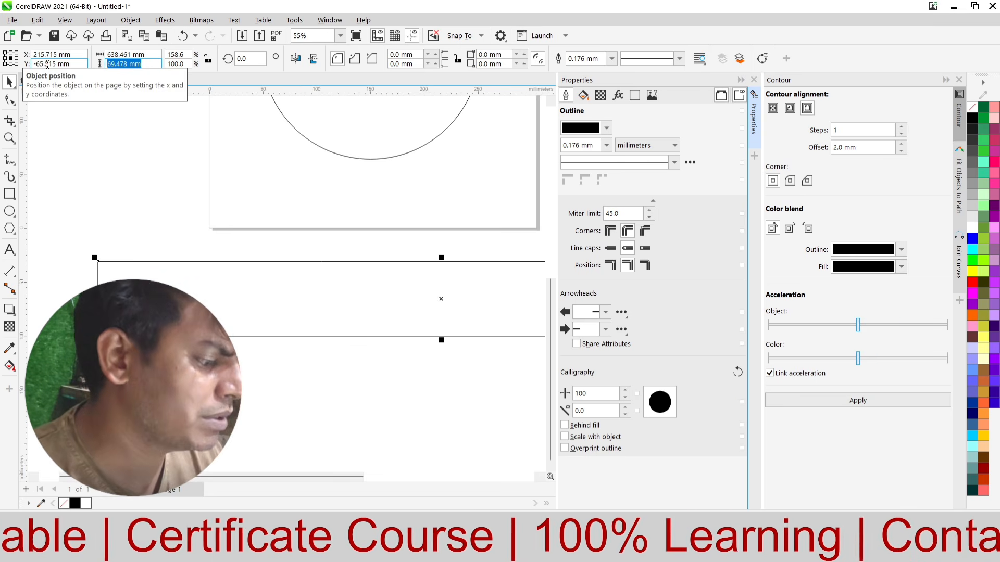
{"action": "type", "text": "0"}
{"action": "key", "text": "Return"}
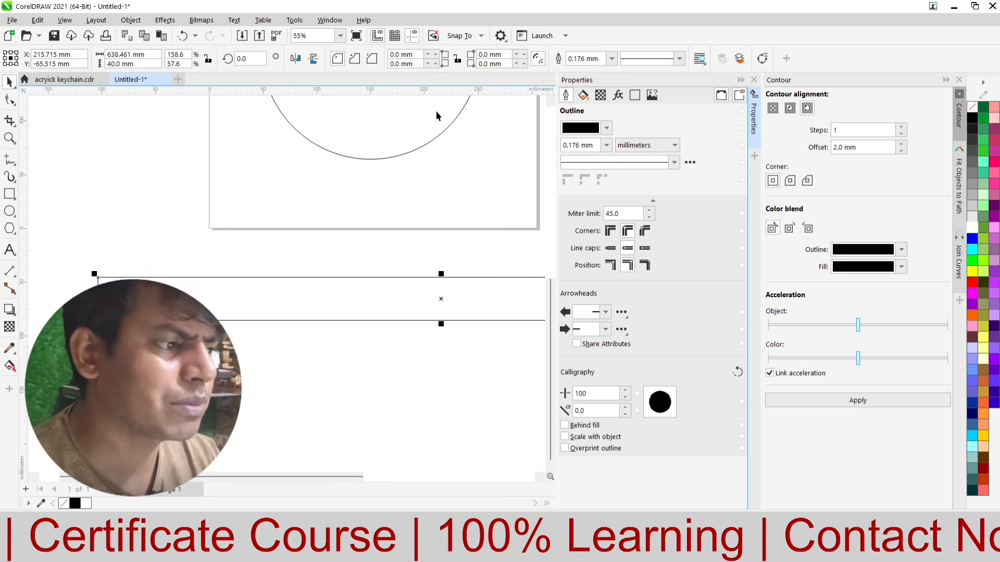
Step: Draw a small rectangle about 3.2 × 4.4 mm straddling the topmost point of the circle's outline
{"action": "scroll", "coordinate": [335, 277], "scroll_direction": "down", "scroll_amount": 5}
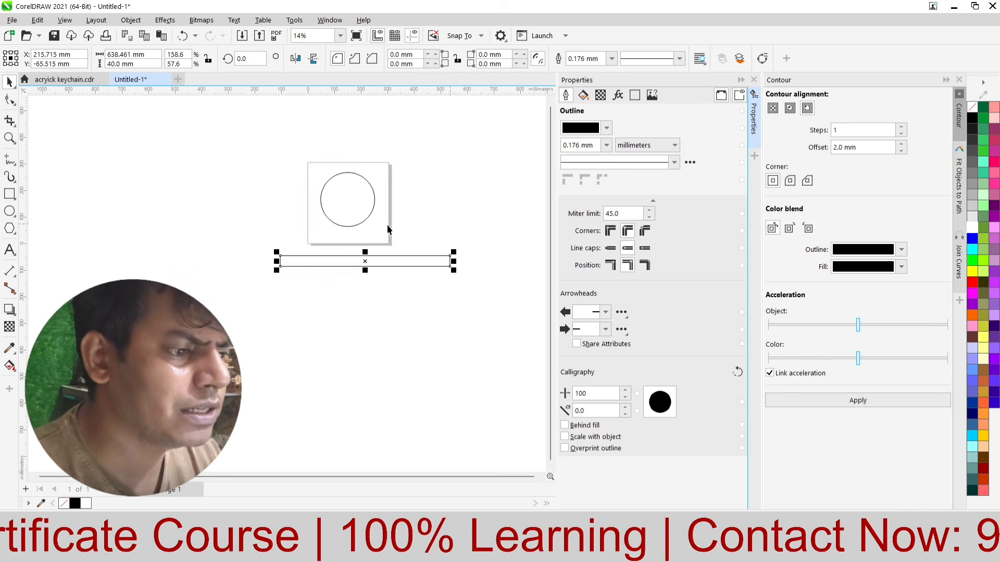
{"action": "left_click", "coordinate": [386, 217]}
{"action": "scroll", "coordinate": [336, 194], "scroll_direction": "up", "scroll_amount": 2}
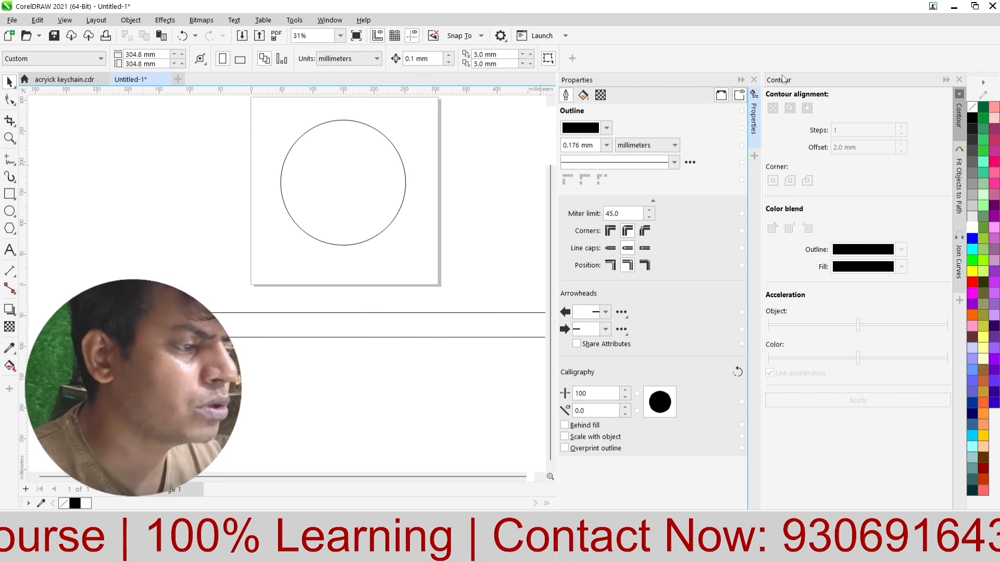
{"action": "left_click", "coordinate": [741, 80]}
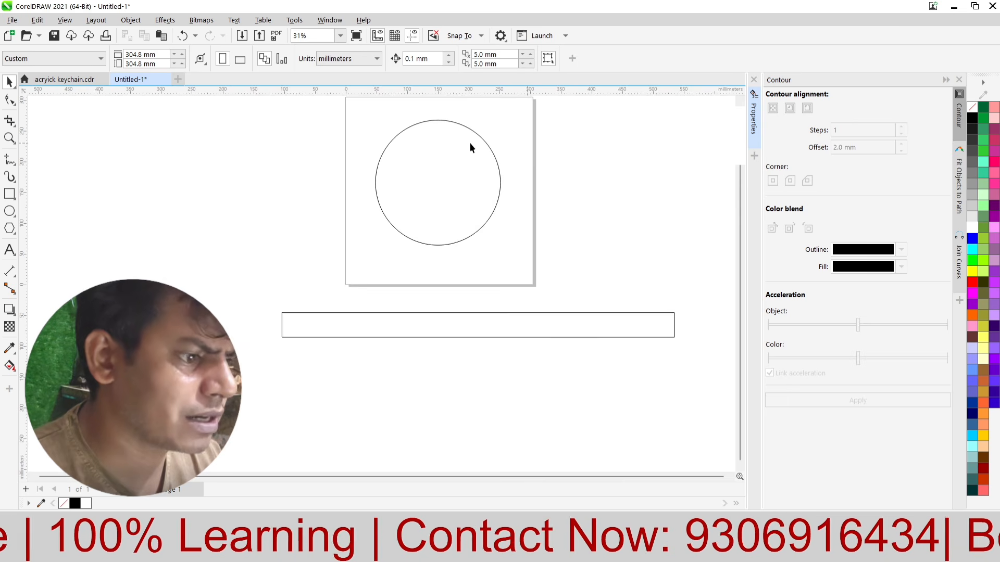
{"action": "scroll", "coordinate": [504, 108], "scroll_direction": "up", "scroll_amount": 4}
{"action": "left_click", "coordinate": [386, 185]}
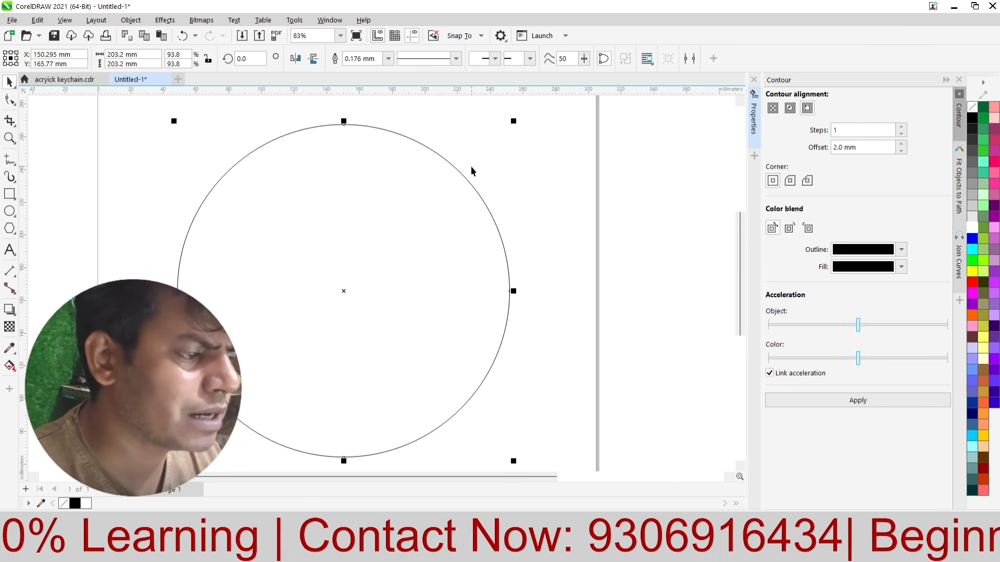
{"action": "left_click", "coordinate": [482, 146]}
{"action": "left_click", "coordinate": [10, 194]}
{"action": "scroll", "coordinate": [288, 135], "scroll_direction": "up", "scroll_amount": 6}
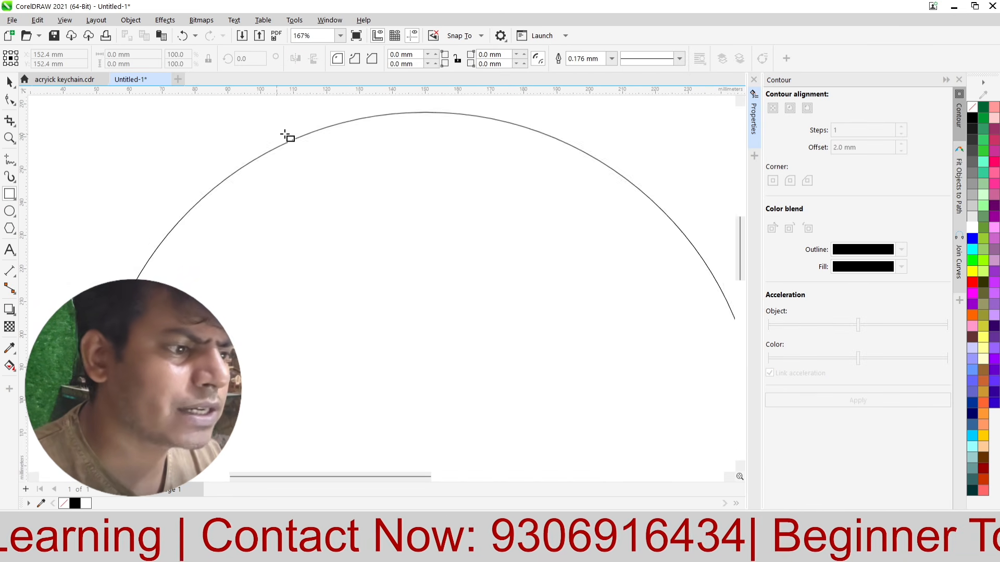
{"action": "left_click_drag", "start_coordinate": [389, 134], "coordinate": [419, 174]}
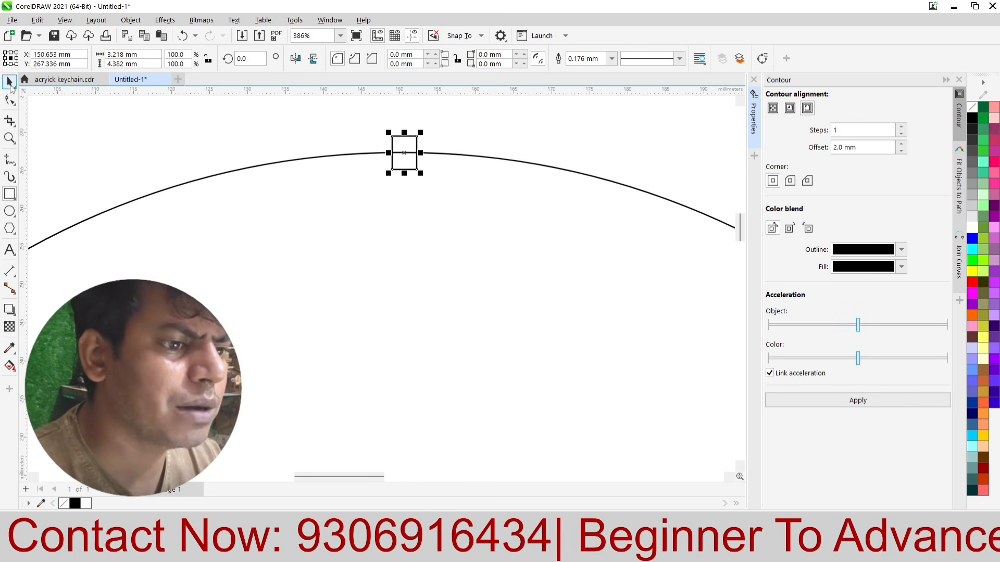
Step: Set the small rectangle on the circle to 5 mm high and 3 mm wide
{"action": "left_click", "coordinate": [9, 82]}
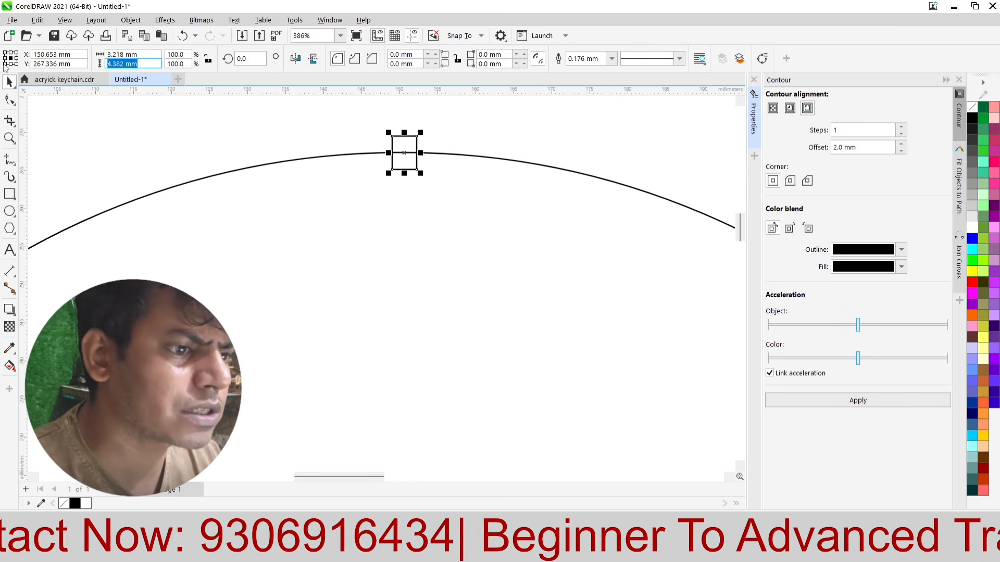
{"action": "type", "text": "5"}
{"action": "key", "text": "Return"}
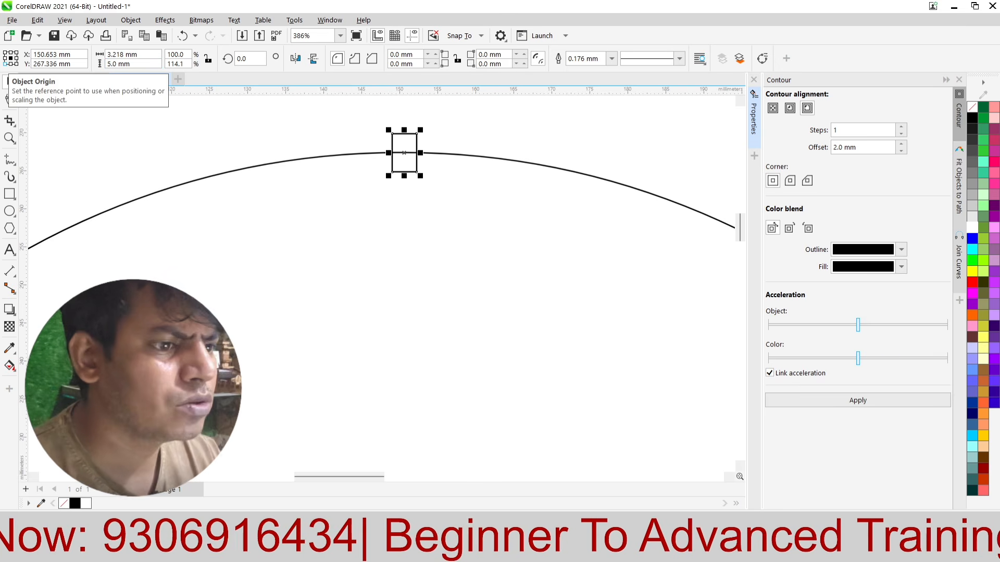
{"action": "scroll", "coordinate": [283, 123], "scroll_direction": "down", "scroll_amount": 5}
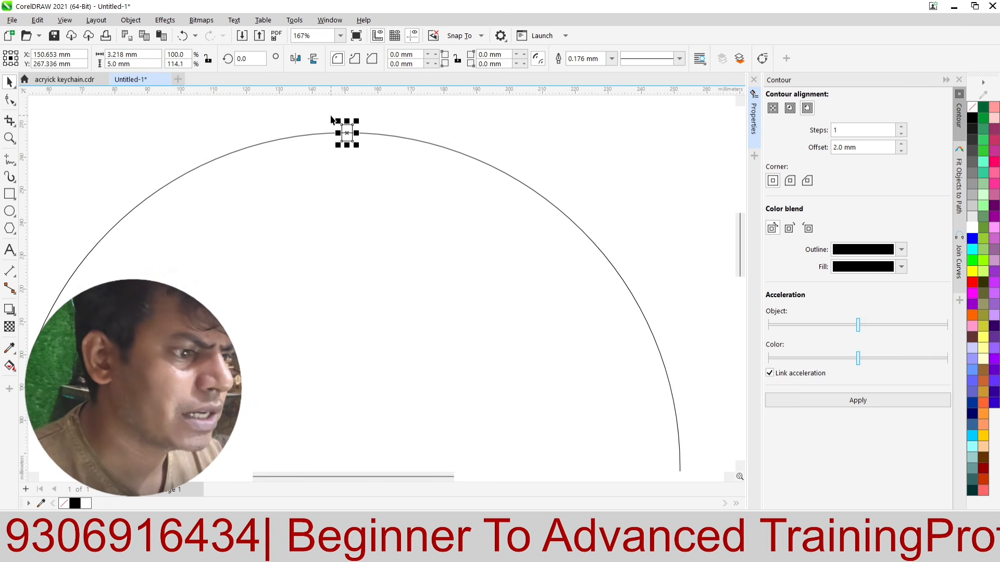
{"action": "left_click", "coordinate": [125, 54]}
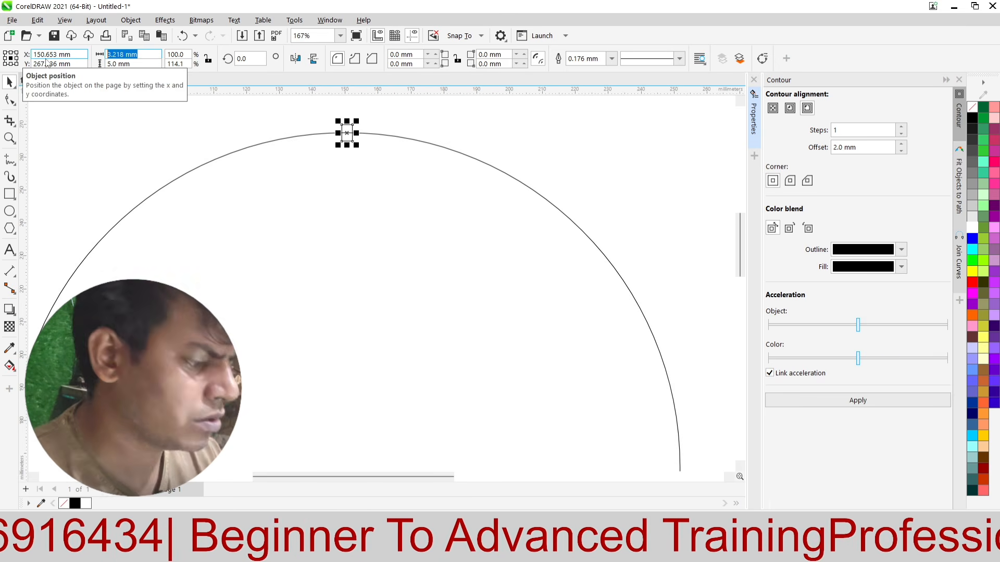
{"action": "type", "text": "3"}
{"action": "key", "text": "Return"}
{"action": "scroll", "coordinate": [431, 155], "scroll_direction": "up", "scroll_amount": 1}
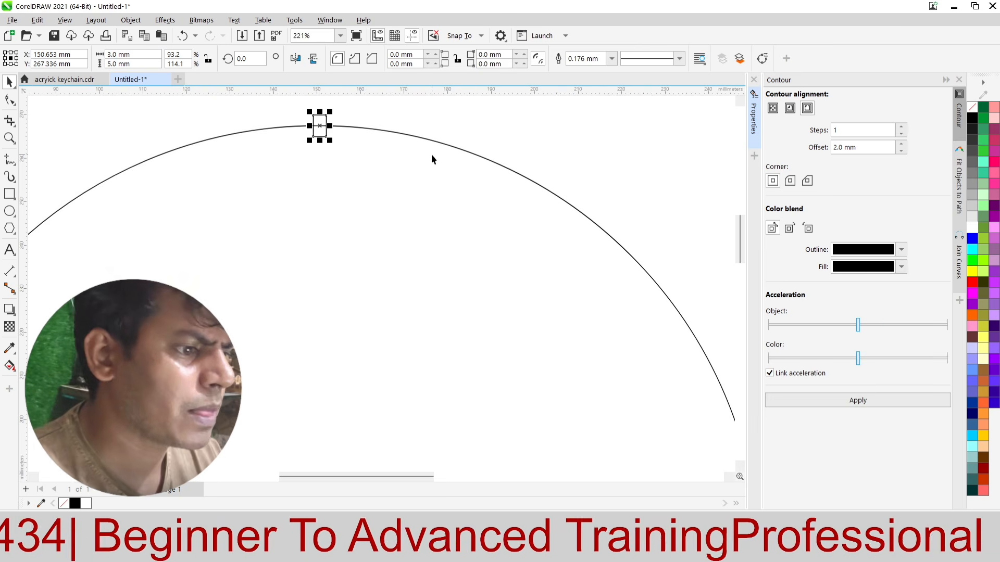
Step: Distribute the small rectangle evenly around the circle using Fit Objects to Path with 7 duplicates
{"action": "scroll", "coordinate": [335, 114], "scroll_direction": "down", "scroll_amount": 4}
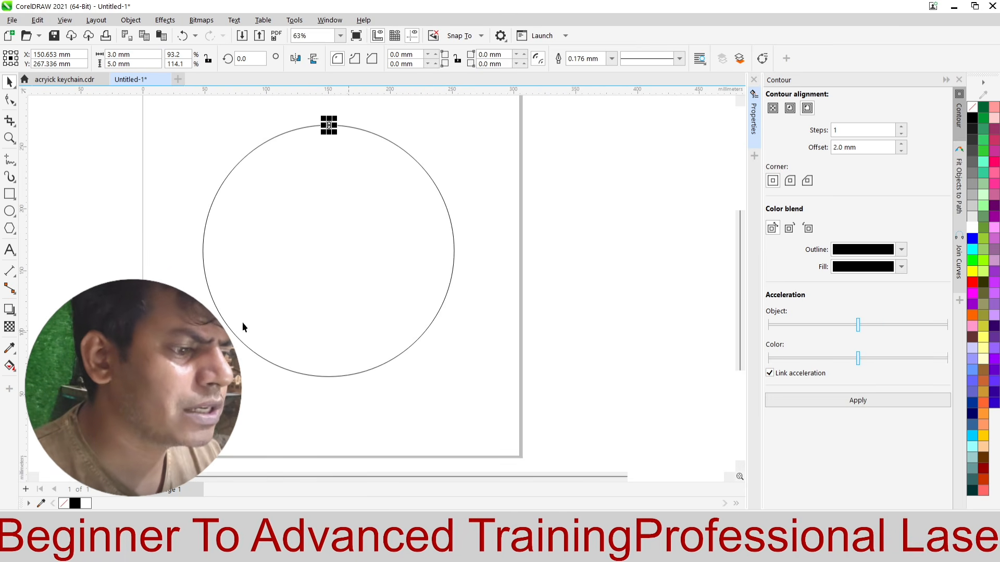
{"action": "scroll", "coordinate": [302, 151], "scroll_direction": "up", "scroll_amount": 1}
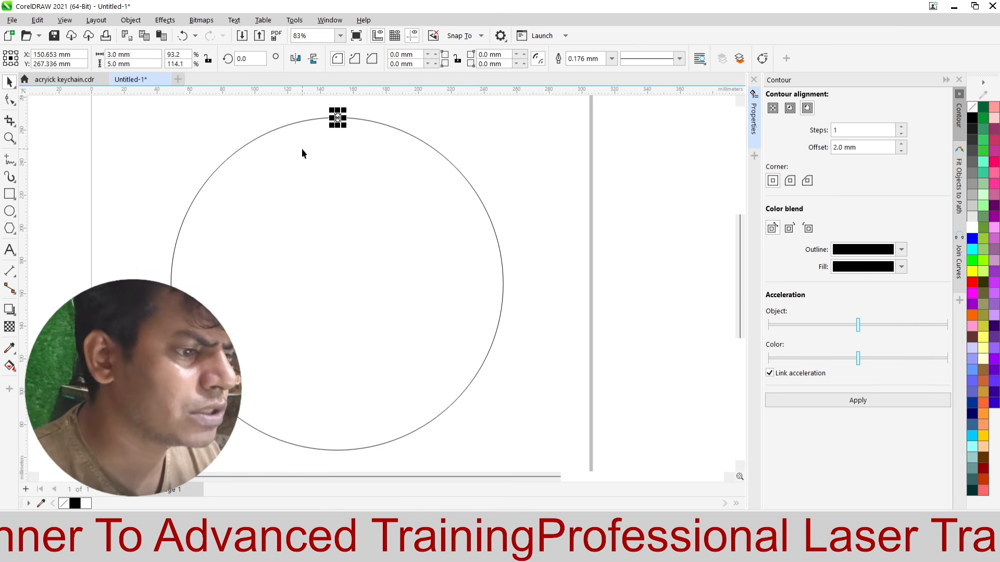
{"action": "key", "text": "ctrl+a"}
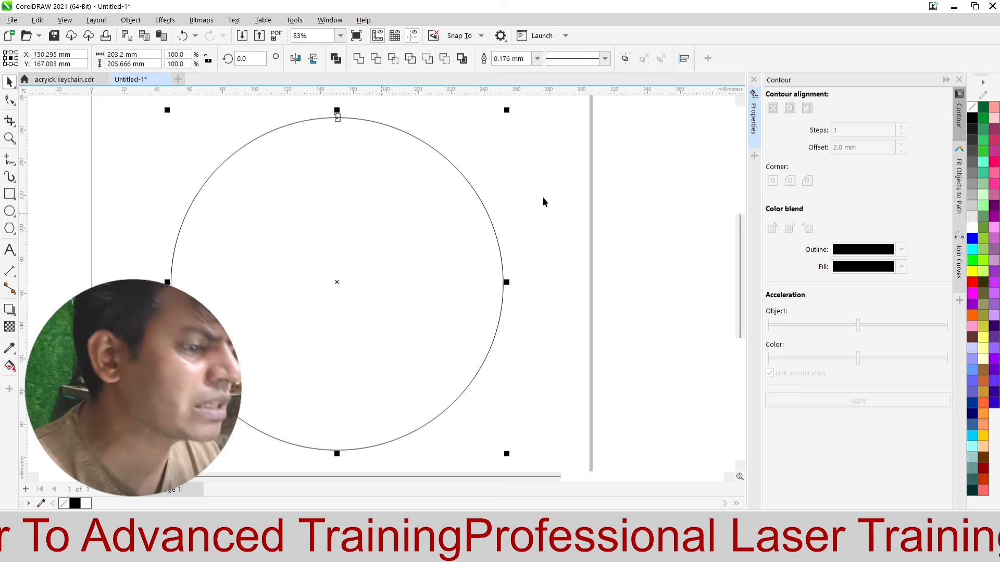
{"action": "left_click", "coordinate": [958, 185]}
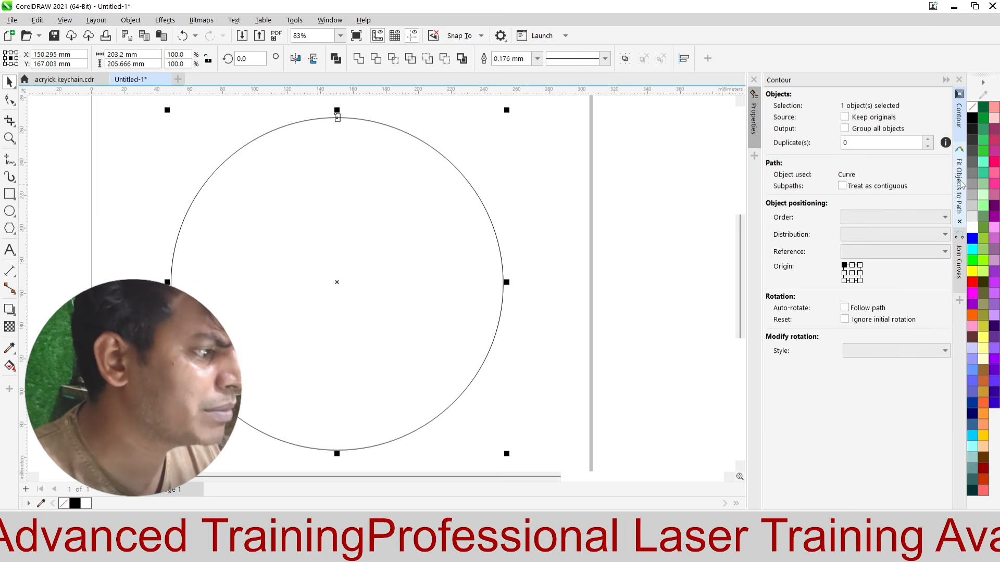
{"action": "double_click", "coordinate": [867, 142]}
{"action": "type", "text": "7"}
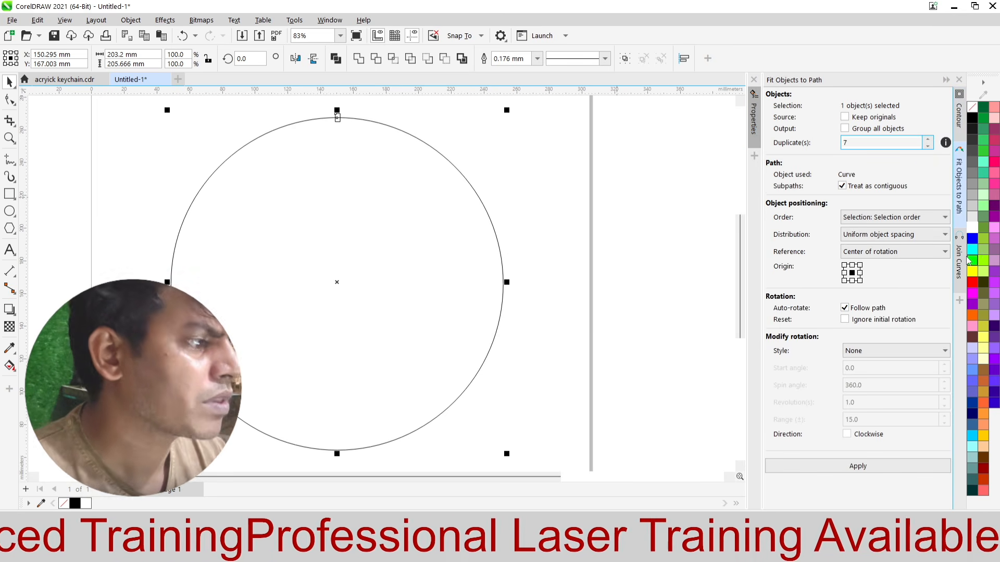
{"action": "left_click", "coordinate": [822, 466]}
{"action": "scroll", "coordinate": [364, 230], "scroll_direction": "down", "scroll_amount": 2}
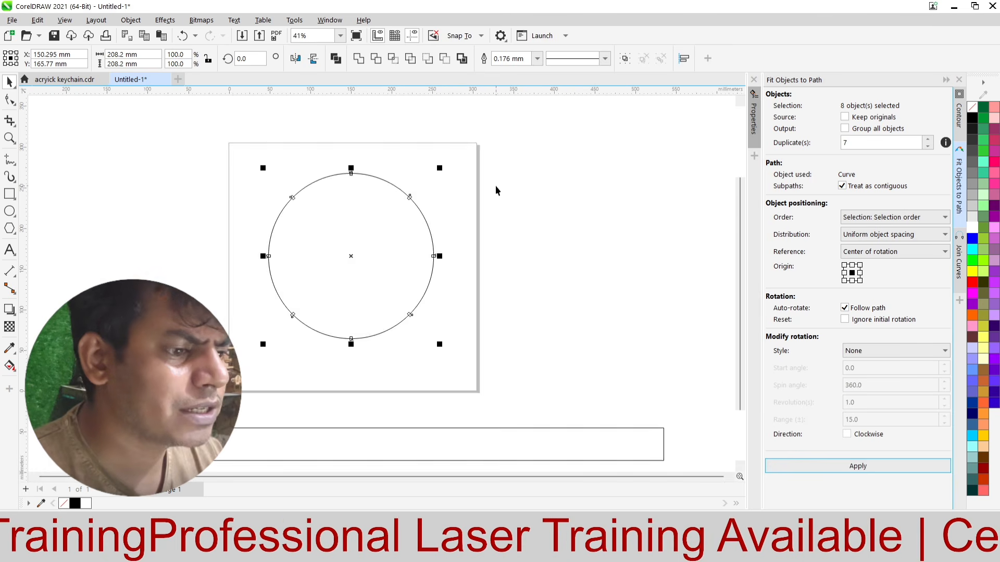
{"action": "left_click", "coordinate": [326, 239]}
{"action": "scroll", "coordinate": [326, 240], "scroll_direction": "up", "scroll_amount": 1}
{"action": "scroll", "coordinate": [408, 152], "scroll_direction": "down", "scroll_amount": 2}
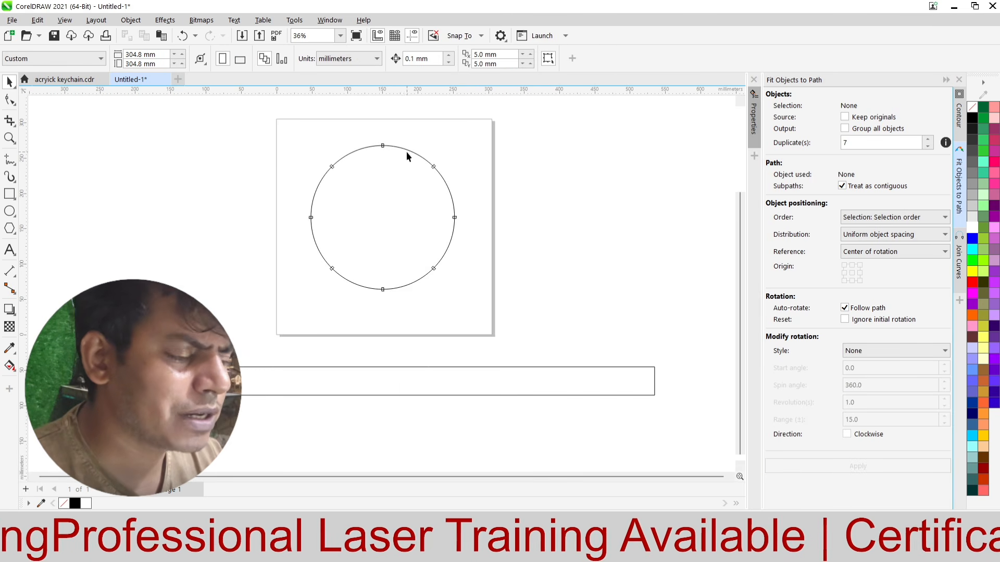
Step: Copy the small rectangle from the circle's lowest point to just above the strip's left end, at about X -94 mm, Y -26 mm
{"action": "left_click_drag", "start_coordinate": [368, 320], "coordinate": [401, 273]}
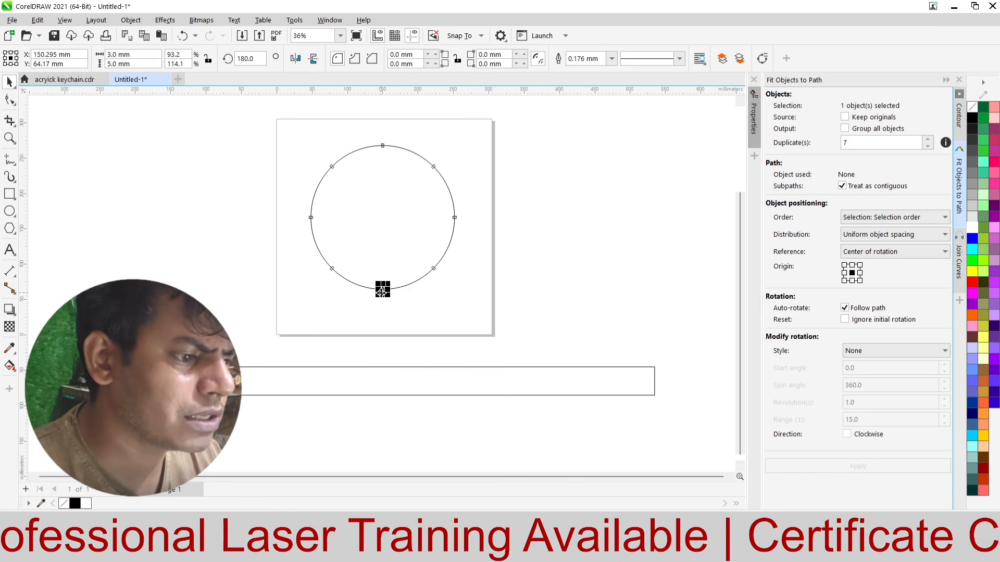
{"action": "scroll", "coordinate": [400, 351], "scroll_direction": "up", "scroll_amount": 2}
{"action": "scroll", "coordinate": [400, 352], "scroll_direction": "down", "scroll_amount": 3}
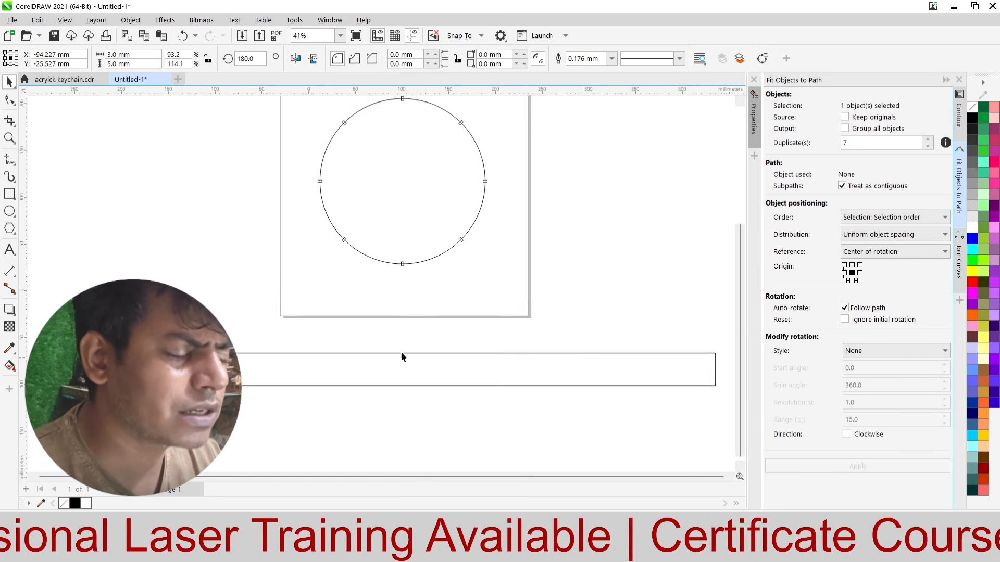
{"action": "left_click", "coordinate": [517, 258]}
Step: Examine the small rectangles around the circle by selecting them in groups
{"action": "scroll", "coordinate": [391, 171], "scroll_direction": "up", "scroll_amount": 2}
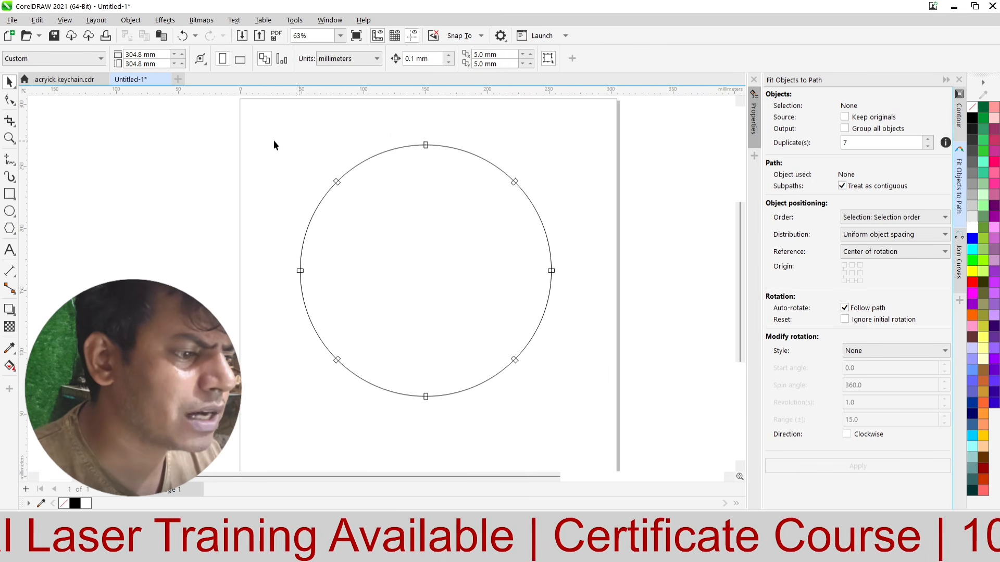
{"action": "left_click_drag", "start_coordinate": [589, 253], "coordinate": [589, 253]}
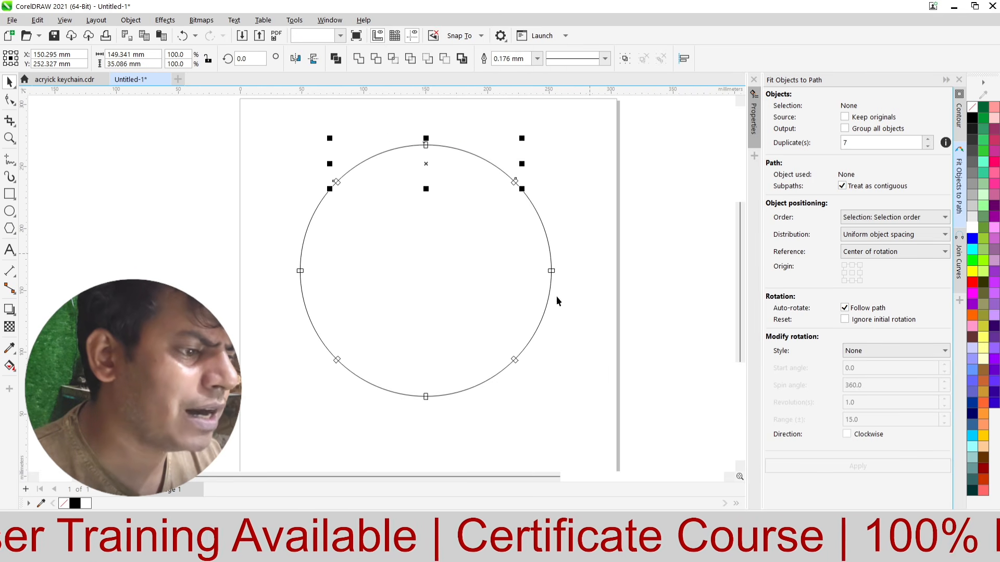
{"action": "left_click_drag", "start_coordinate": [266, 408], "coordinate": [569, 313]}
{"action": "left_click_drag", "start_coordinate": [602, 232], "coordinate": [273, 312]}
{"action": "scroll", "coordinate": [600, 188], "scroll_direction": "down", "scroll_amount": 2}
{"action": "left_click", "coordinate": [600, 188]}
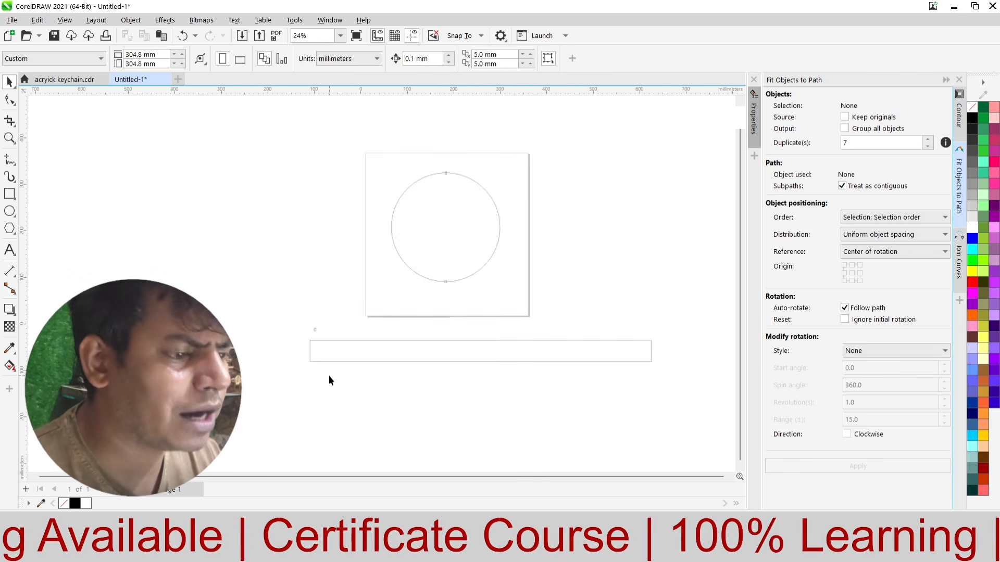
Step: Move the copied rectangle directly above the strip's left corner, flush with its left edge, and set its height to 45 mm
{"action": "scroll", "coordinate": [427, 389], "scroll_direction": "up", "scroll_amount": 4}
{"action": "scroll", "coordinate": [167, 255], "scroll_direction": "up", "scroll_amount": 2}
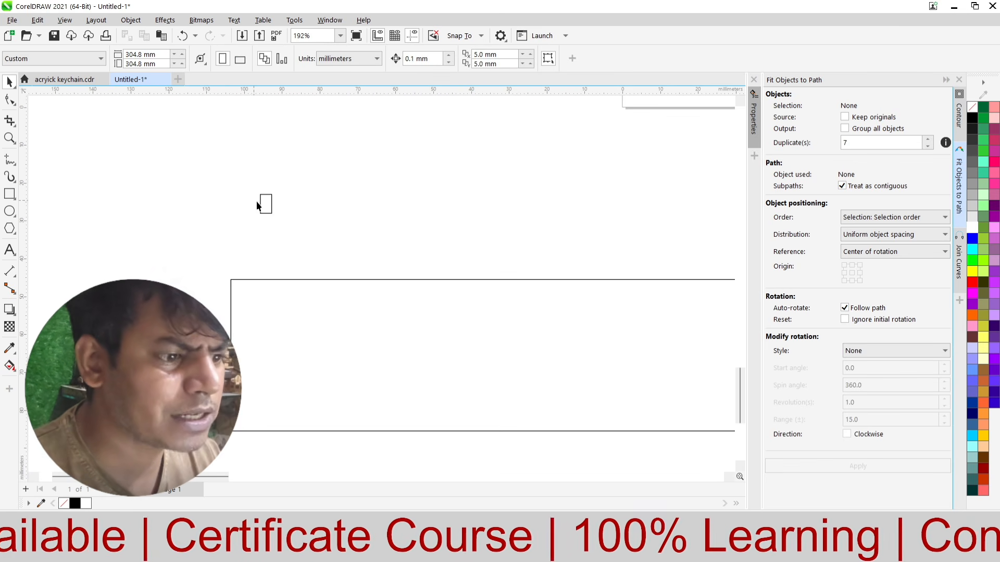
{"action": "left_click_drag", "start_coordinate": [262, 208], "coordinate": [233, 256]}
{"action": "double_click", "coordinate": [118, 65]}
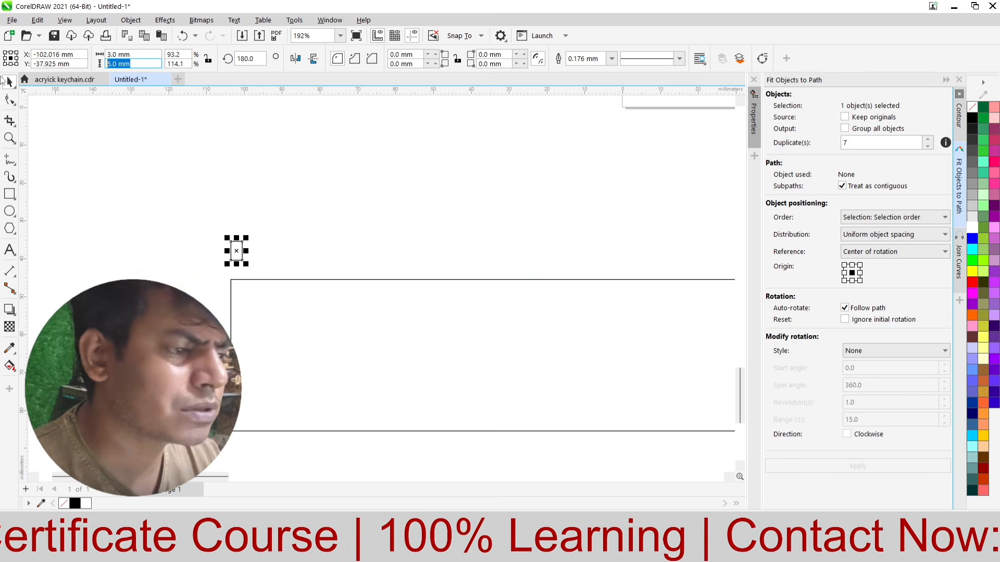
{"action": "type", "text": "45"}
{"action": "key", "text": "Return"}
Step: Align the 45 mm rectangle with the long strip so their centers match vertically
{"action": "left_click", "coordinate": [305, 311], "text": "shift"}
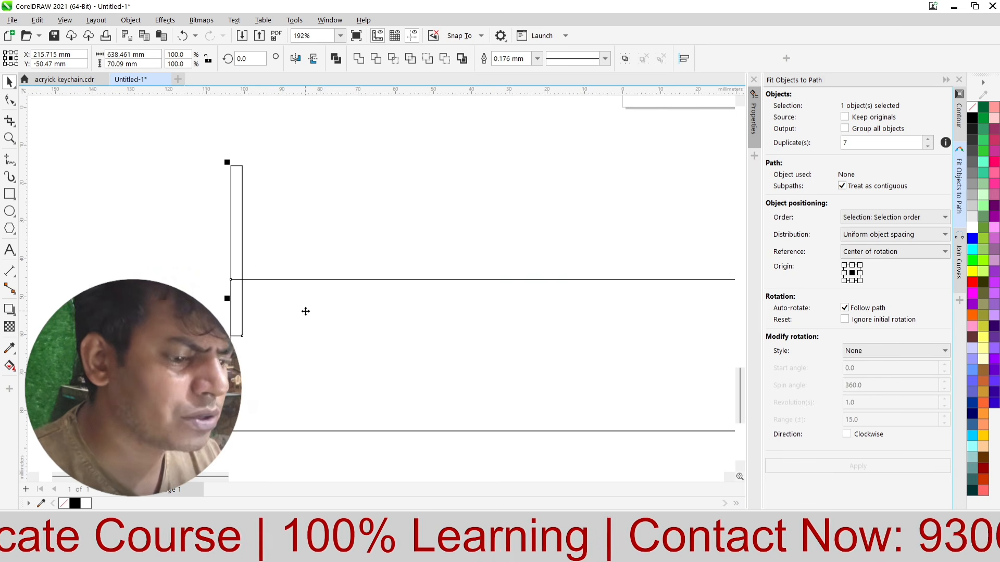
{"action": "key", "text": "e"}
{"action": "left_click", "coordinate": [189, 217]}
{"action": "scroll", "coordinate": [190, 216], "scroll_direction": "down", "scroll_amount": 1}
{"action": "scroll", "coordinate": [189, 217], "scroll_direction": "down", "scroll_amount": 3}
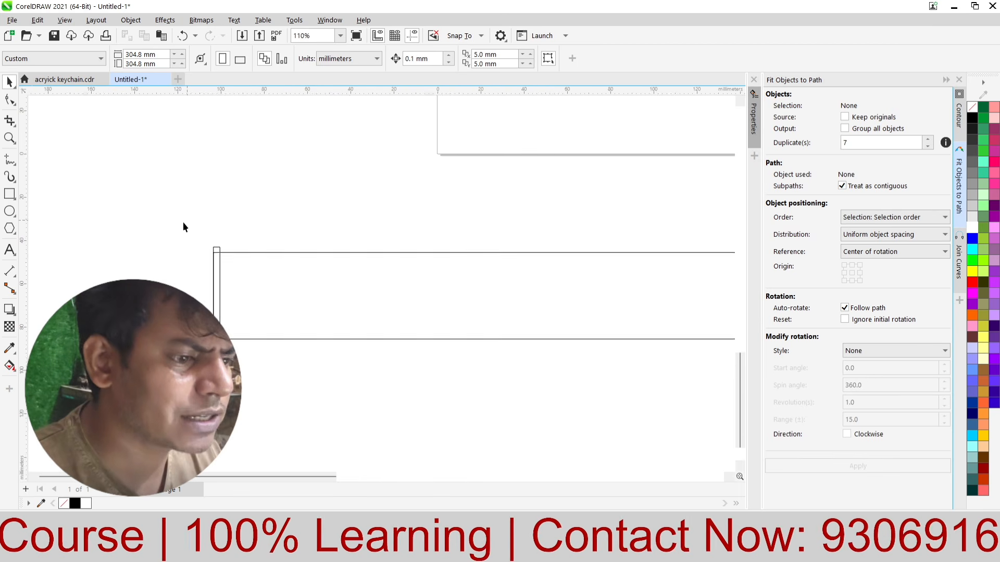
Step: Check how the 45 mm rectangle sits against the strip's left end
{"action": "left_click", "coordinate": [240, 289]}
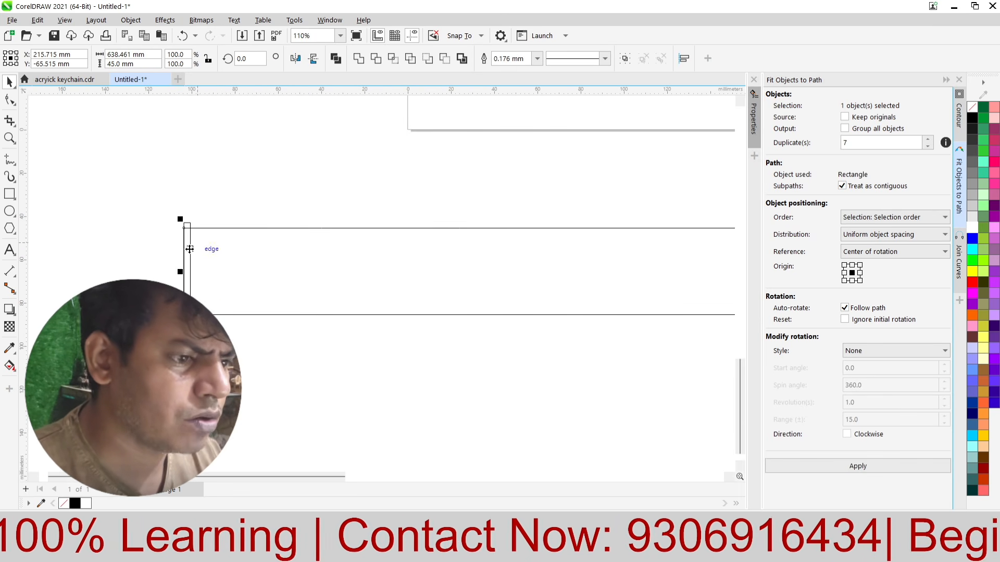
{"action": "scroll", "coordinate": [175, 244], "scroll_direction": "down", "scroll_amount": 2}
{"action": "left_click", "coordinate": [194, 214]}
{"action": "left_click", "coordinate": [182, 231]}
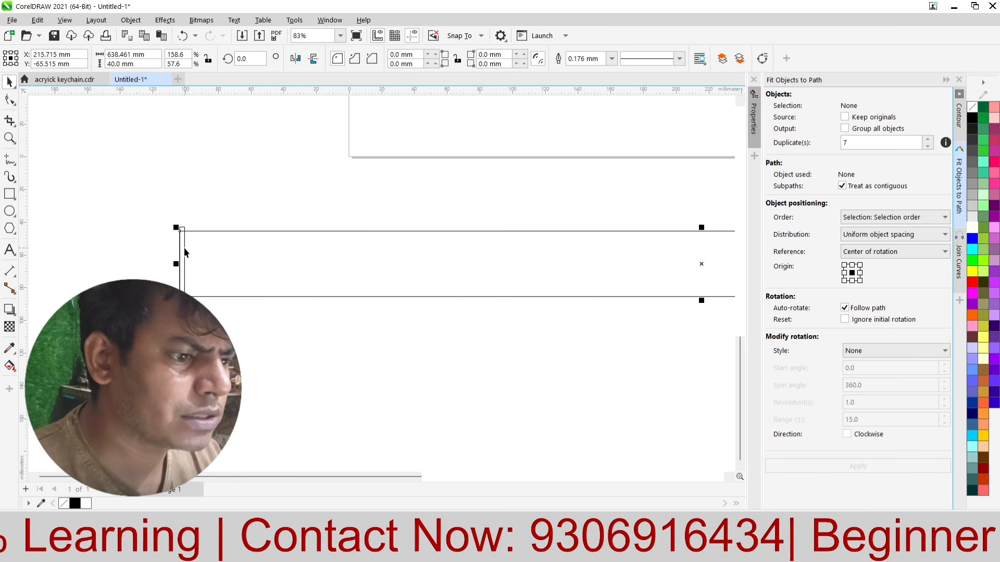
{"action": "scroll", "coordinate": [183, 249], "scroll_direction": "down", "scroll_amount": 1}
{"action": "left_click", "coordinate": [171, 201]}
{"action": "scroll", "coordinate": [326, 223], "scroll_direction": "down", "scroll_amount": 4}
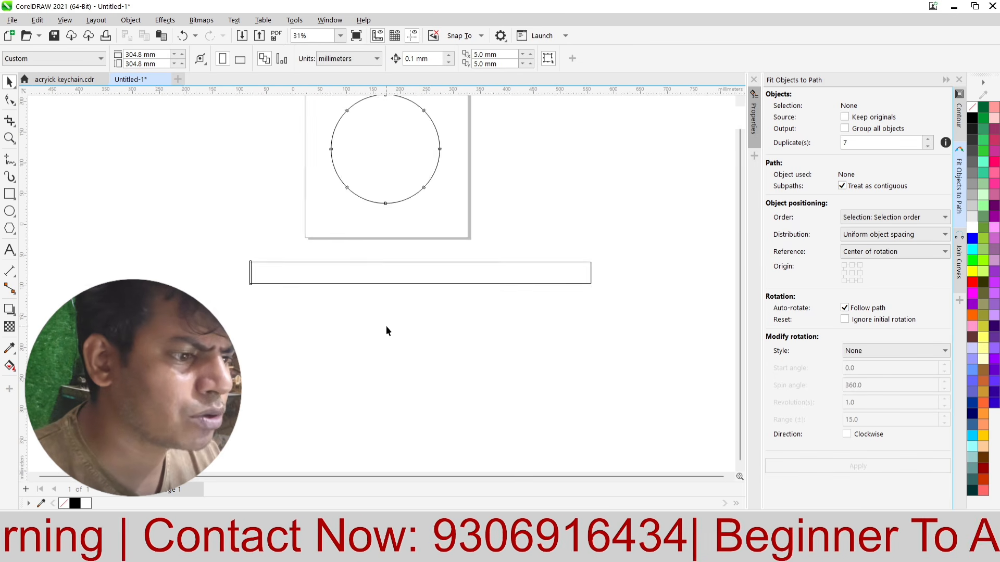
Step: Move the 45 mm rectangle horizontally until it is centered on the strip's left edge, at about X -103.5 mm
{"action": "scroll", "coordinate": [392, 288], "scroll_direction": "up", "scroll_amount": 3}
{"action": "scroll", "coordinate": [392, 287], "scroll_direction": "up", "scroll_amount": 3}
{"action": "left_click", "coordinate": [211, 328]}
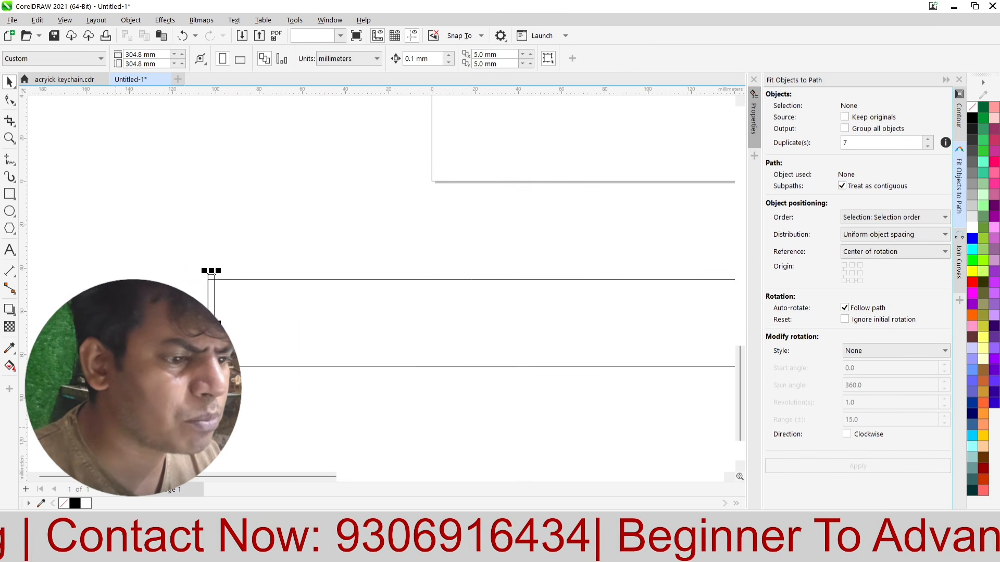
{"action": "scroll", "coordinate": [210, 328], "scroll_direction": "up", "scroll_amount": 4}
{"action": "left_click_drag", "start_coordinate": [240, 297], "coordinate": [232, 299]}
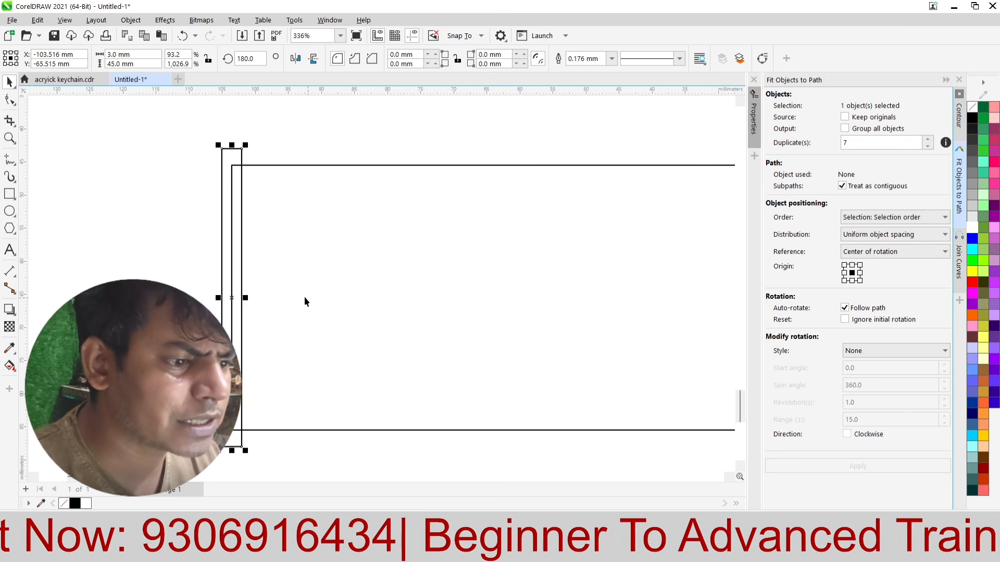
{"action": "left_click", "coordinate": [304, 296], "text": "shift"}
{"action": "scroll", "coordinate": [86, 259], "scroll_direction": "down", "scroll_amount": 1}
{"action": "left_click", "coordinate": [108, 189]}
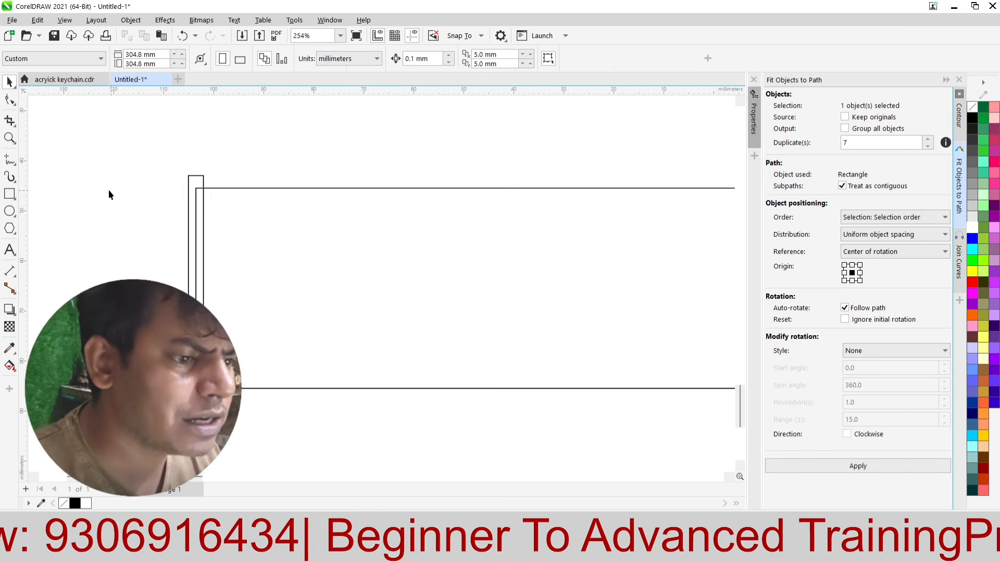
Step: Copy the 45 mm rectangle to the strip's right end, centered on its right edge at about X 534.9 mm
{"action": "scroll", "coordinate": [108, 189], "scroll_direction": "down", "scroll_amount": 6}
{"action": "left_click", "coordinate": [131, 214]}
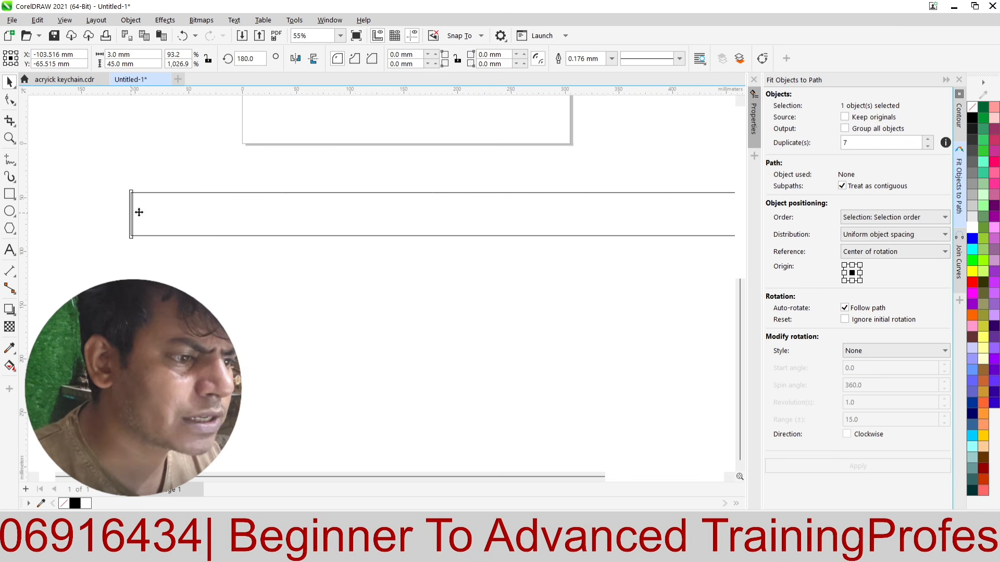
{"action": "left_click_drag", "start_coordinate": [139, 212], "coordinate": [695, 220]}
{"action": "scroll", "coordinate": [221, 269], "scroll_direction": "down", "scroll_amount": 2}
{"action": "scroll", "coordinate": [366, 234], "scroll_direction": "up", "scroll_amount": 5}
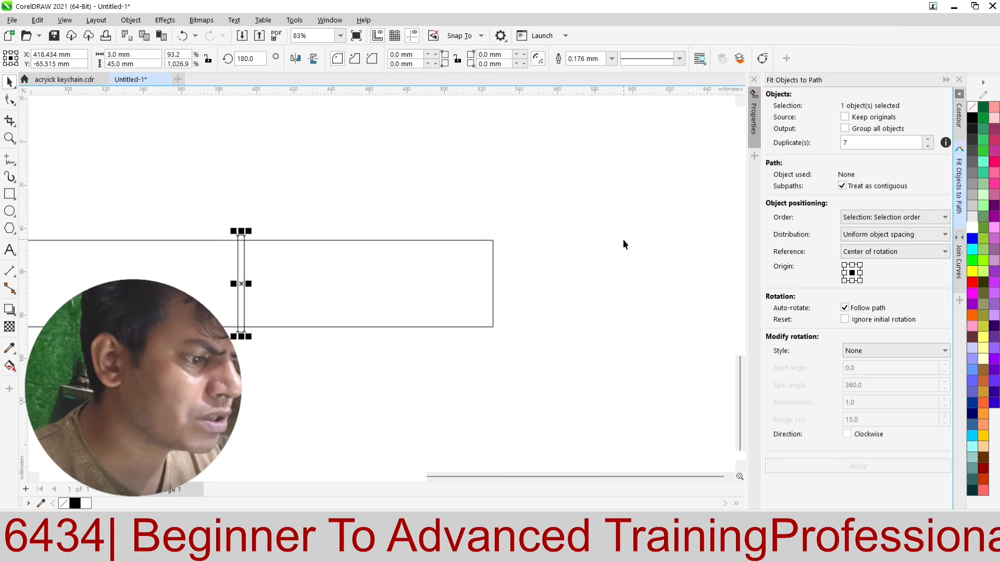
{"action": "left_click_drag", "start_coordinate": [176, 283], "coordinate": [564, 275]}
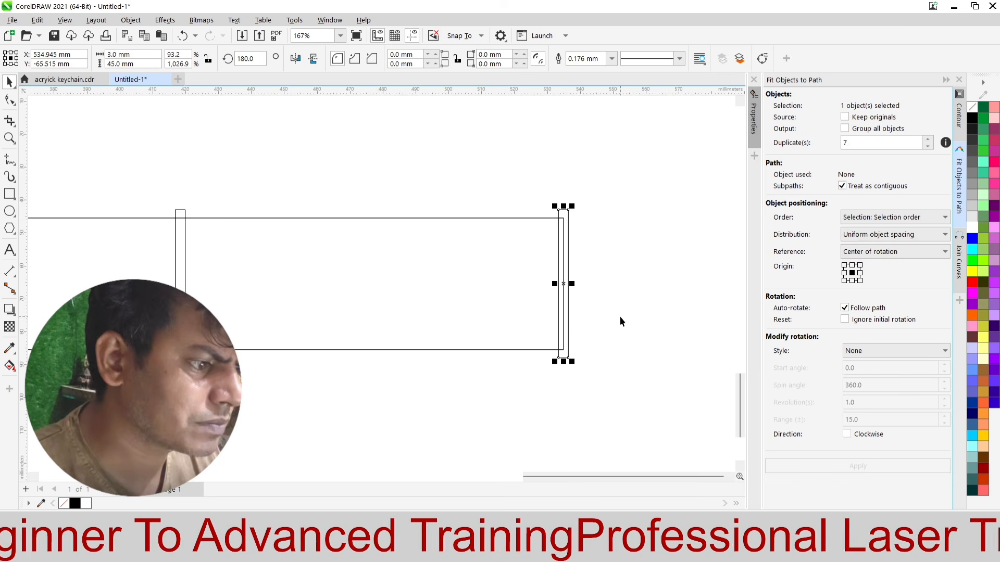
Step: Delete the extra rectangle copy inside the strip near its right end
{"action": "left_click", "coordinate": [359, 130]}
{"action": "scroll", "coordinate": [390, 159], "scroll_direction": "down", "scroll_amount": 2}
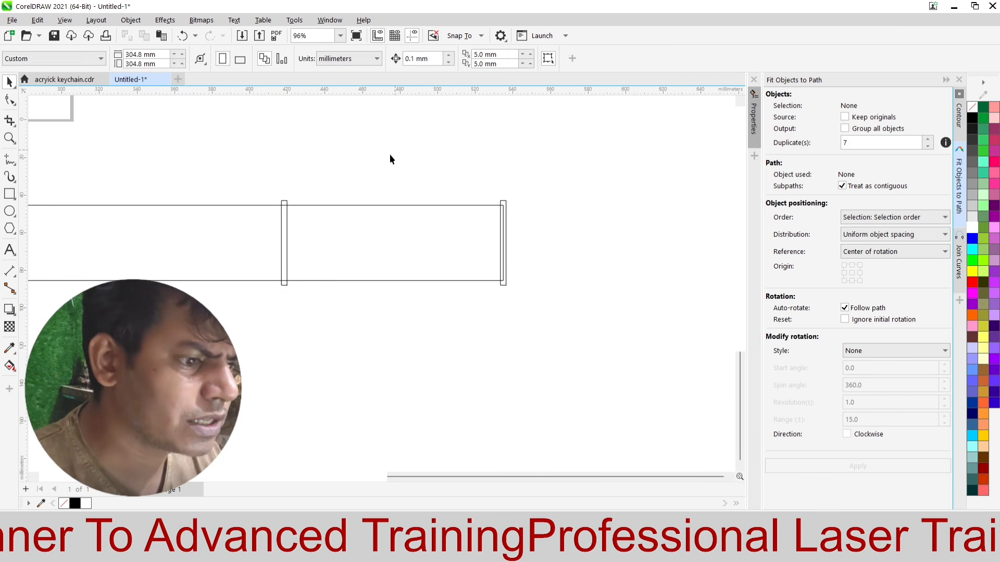
{"action": "left_click", "coordinate": [317, 404]}
Step: Blend the 45 mm rectangle at the strip's left end into the one at its right end
{"action": "scroll", "coordinate": [458, 318], "scroll_direction": "down", "scroll_amount": 3}
{"action": "scroll", "coordinate": [184, 288], "scroll_direction": "up", "scroll_amount": 3}
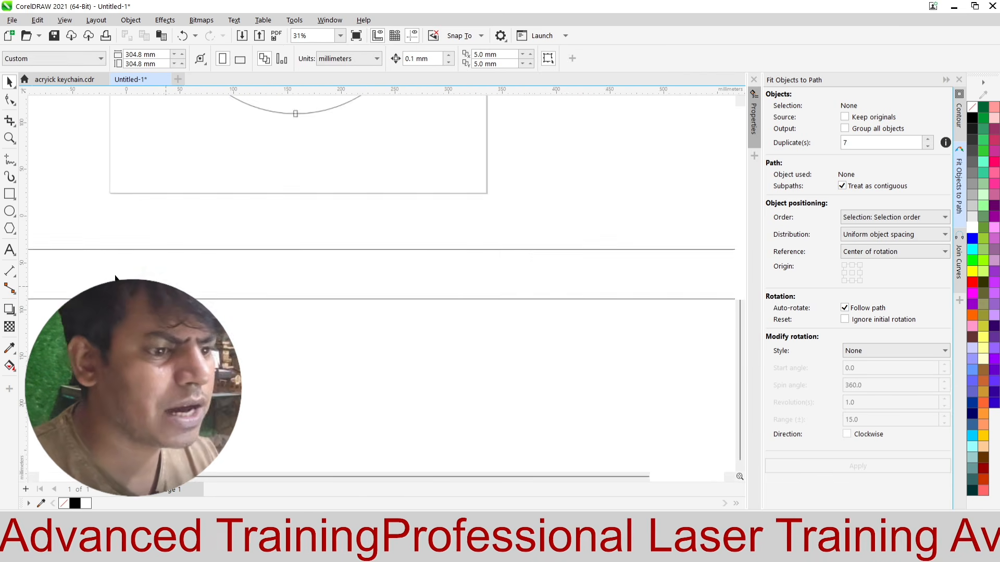
{"action": "scroll", "coordinate": [203, 276], "scroll_direction": "down", "scroll_amount": 2}
{"action": "scroll", "coordinate": [204, 273], "scroll_direction": "up", "scroll_amount": 2}
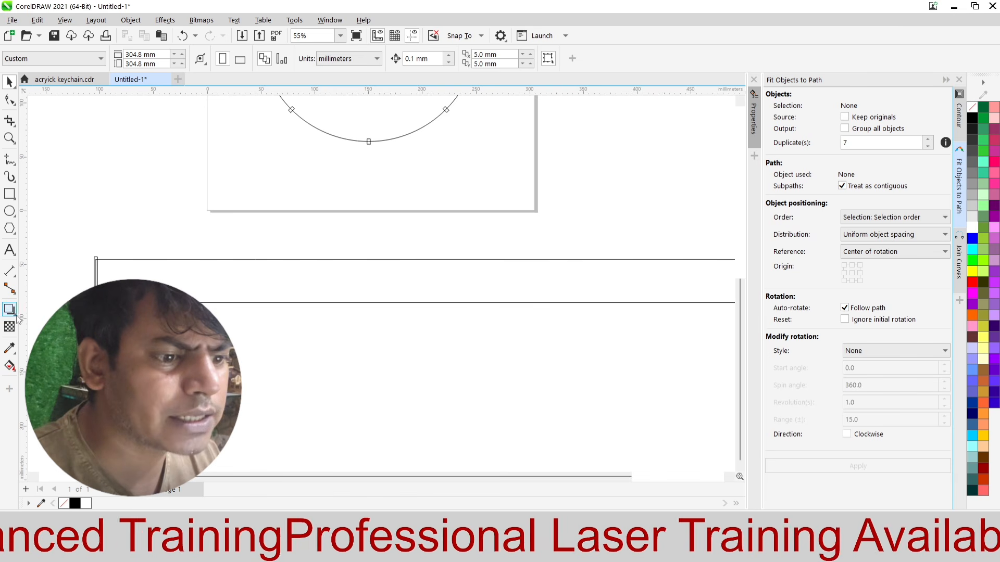
{"action": "scroll", "coordinate": [97, 263], "scroll_direction": "up", "scroll_amount": 1}
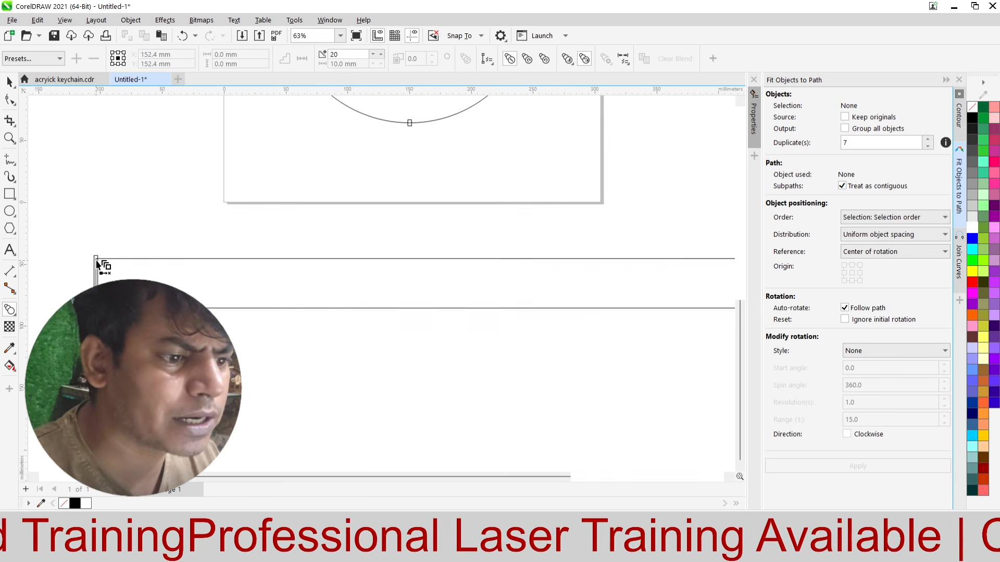
{"action": "scroll", "coordinate": [96, 260], "scroll_direction": "down", "scroll_amount": 2}
{"action": "left_click", "coordinate": [97, 260]}
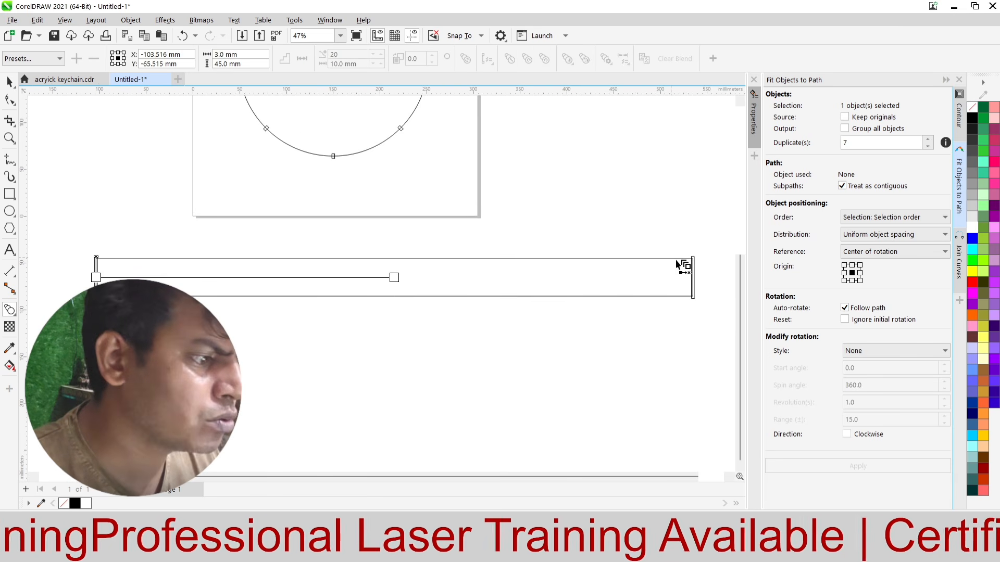
{"action": "left_click_drag", "start_coordinate": [693, 275], "coordinate": [695, 276]}
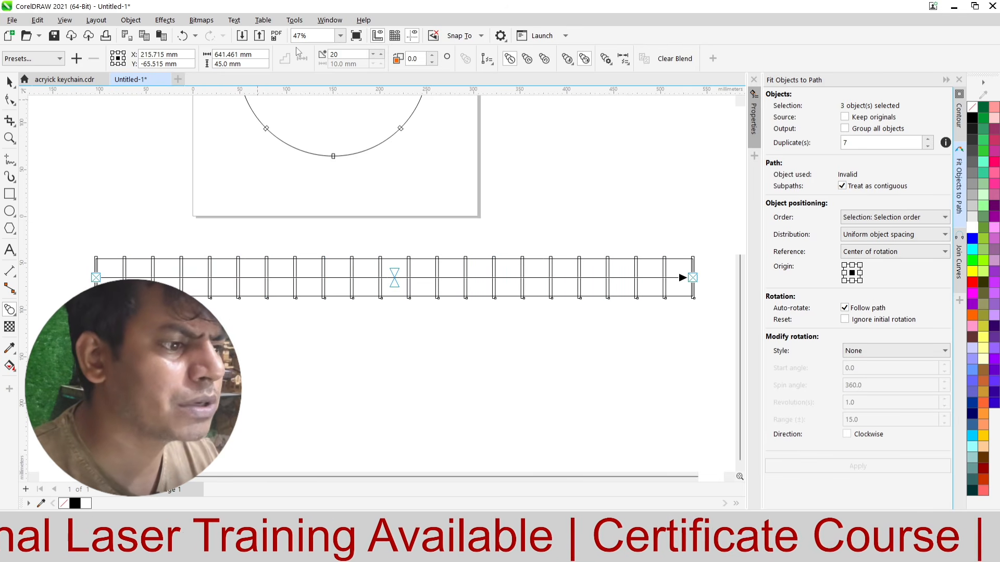
Step: Set the number of blend steps between the two end rectangles to 7
{"action": "left_click_drag", "start_coordinate": [350, 55], "coordinate": [314, 56]}
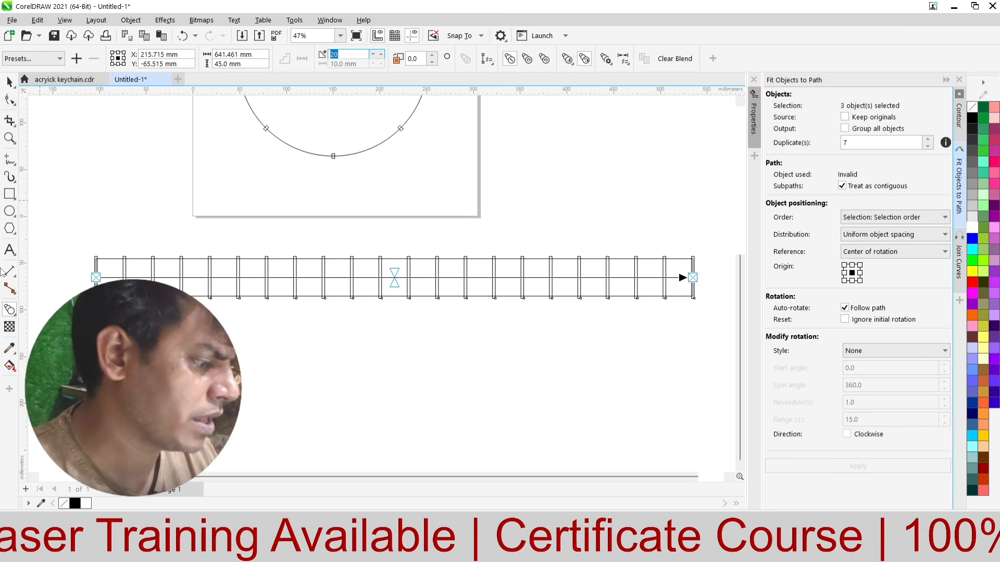
{"action": "type", "text": "7"}
{"action": "key", "text": "Return"}
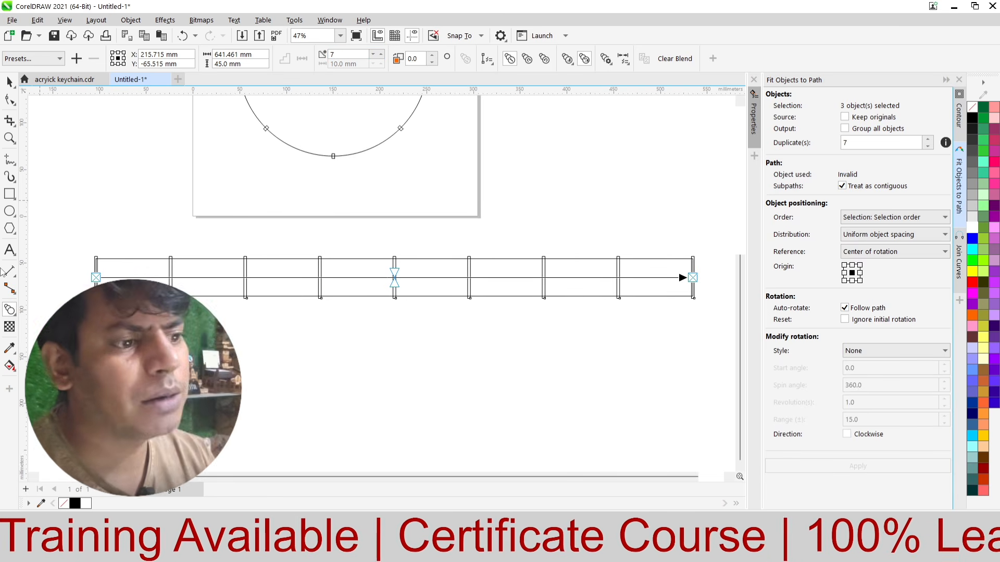
{"action": "left_click", "coordinate": [95, 167]}
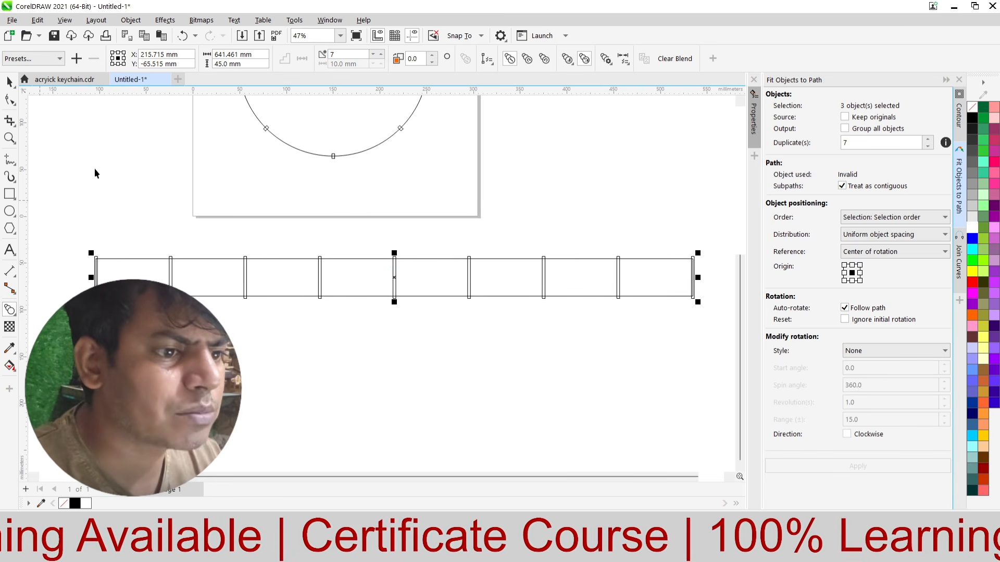
Step: Set the right-end rectangle's width to 1.5 mm and align it flush with the strip's right edge
{"action": "scroll", "coordinate": [282, 223], "scroll_direction": "down", "scroll_amount": 4}
{"action": "scroll", "coordinate": [376, 268], "scroll_direction": "up", "scroll_amount": 3}
{"action": "scroll", "coordinate": [485, 238], "scroll_direction": "down", "scroll_amount": 1}
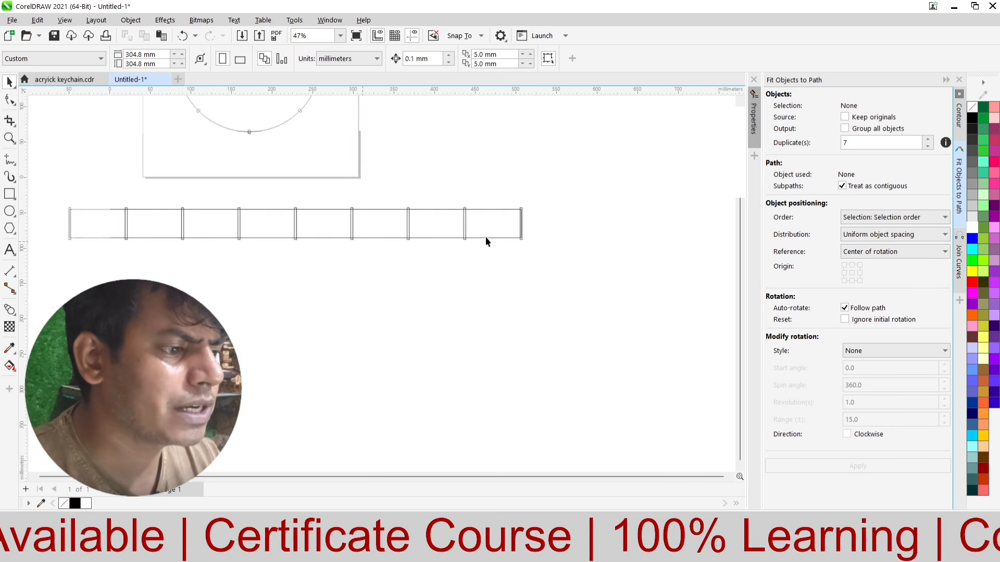
{"action": "scroll", "coordinate": [531, 206], "scroll_direction": "up", "scroll_amount": 3}
{"action": "left_click", "coordinate": [506, 226]}
{"action": "scroll", "coordinate": [541, 211], "scroll_direction": "up", "scroll_amount": 1}
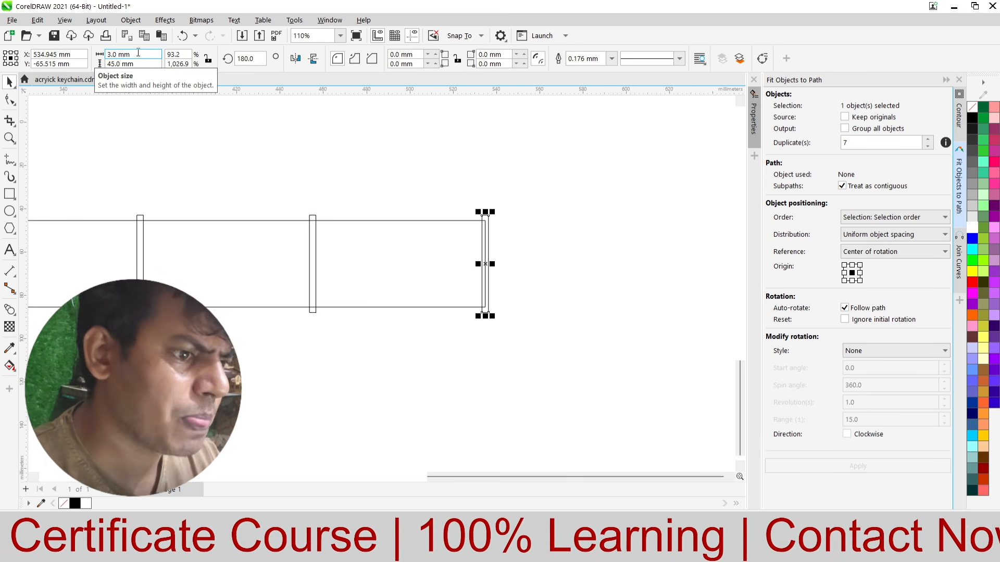
{"action": "left_click_drag", "start_coordinate": [360, 152], "coordinate": [281, 326]}
{"action": "left_click_drag", "start_coordinate": [356, 173], "coordinate": [281, 351]}
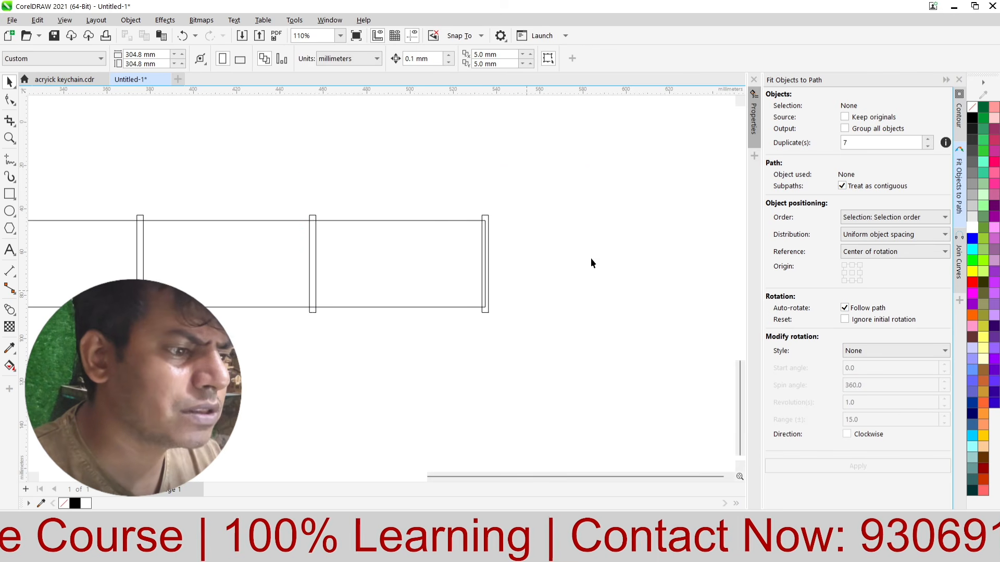
{"action": "left_click_drag", "start_coordinate": [587, 167], "coordinate": [408, 397]}
{"action": "scroll", "coordinate": [507, 286], "scroll_direction": "up", "scroll_amount": 6}
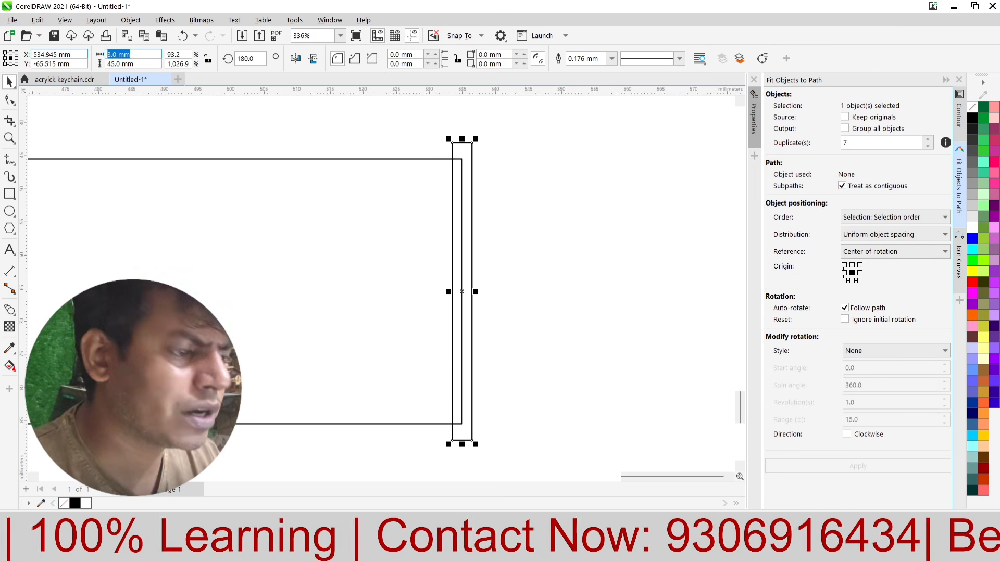
{"action": "type", "text": "1.5"}
{"action": "key", "text": "Return"}
{"action": "left_click", "coordinate": [432, 279], "text": "shift"}
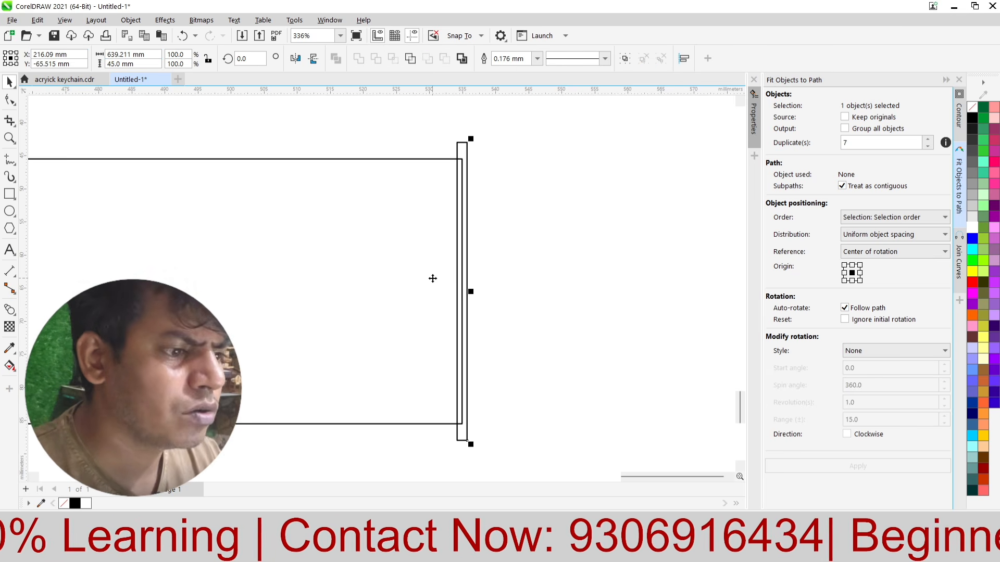
{"action": "key", "text": "r"}
Step: Set the left-end rectangle's width to 1.5 mm and align it flush with the strip's left edge
{"action": "scroll", "coordinate": [511, 183], "scroll_direction": "down", "scroll_amount": 5}
{"action": "scroll", "coordinate": [511, 183], "scroll_direction": "down", "scroll_amount": 5}
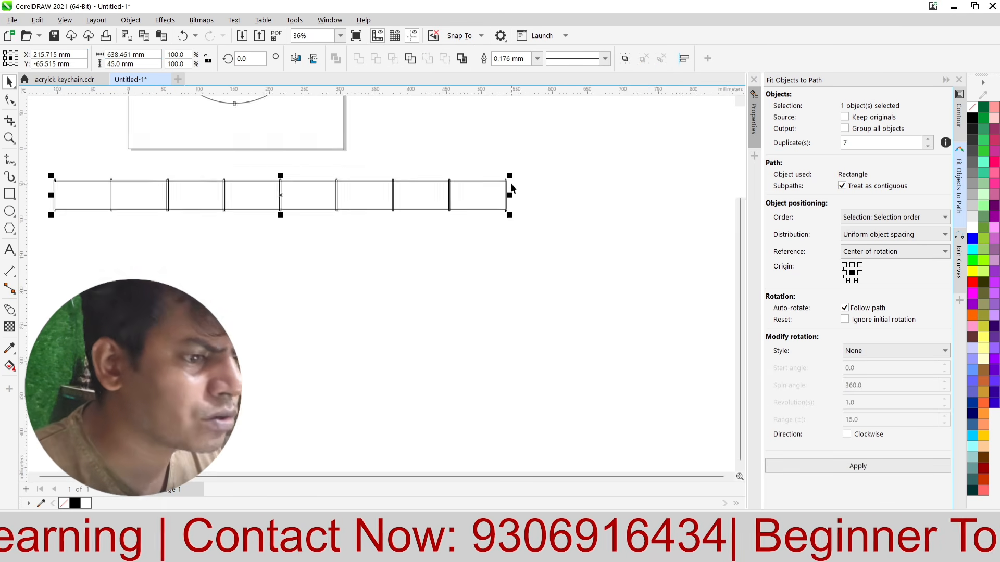
{"action": "left_click", "coordinate": [295, 191]}
{"action": "scroll", "coordinate": [286, 148], "scroll_direction": "up", "scroll_amount": 3}
{"action": "left_click", "coordinate": [278, 245]}
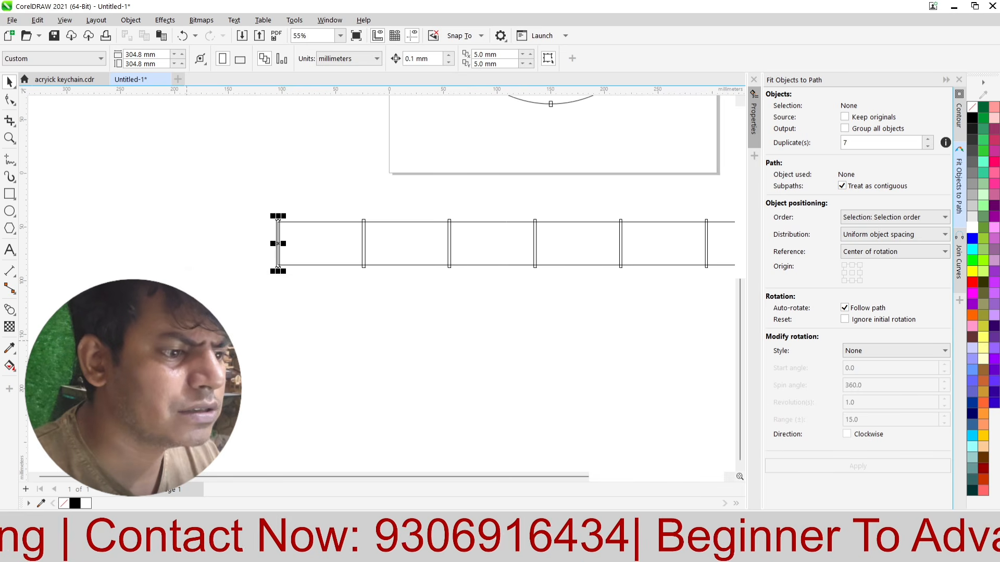
{"action": "type", "text": "1.5"}
{"action": "key", "text": "Return"}
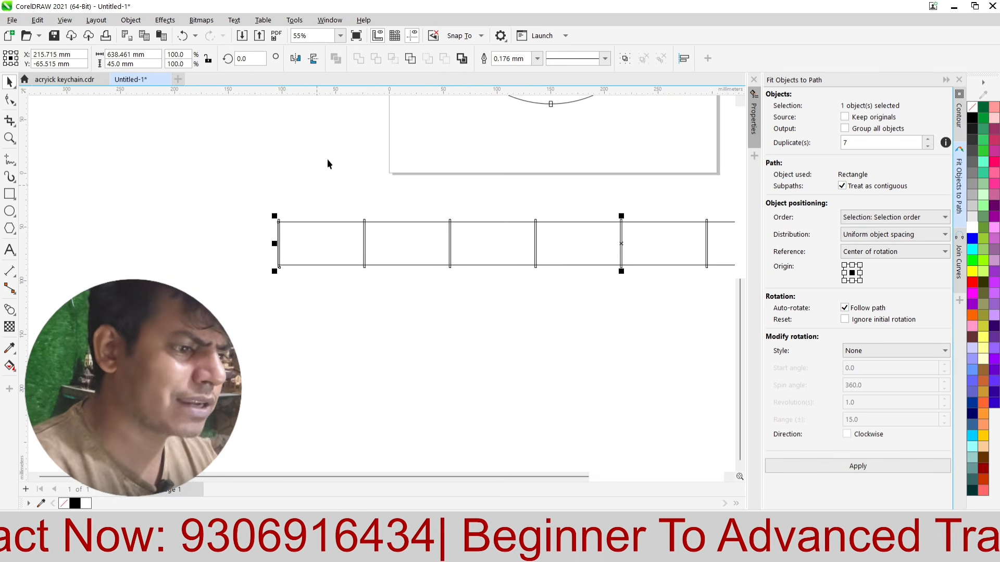
{"action": "left_click", "coordinate": [220, 205]}
Step: Check the spacing of the blended rectangles and how the end rectangles sit against the strip's edges
{"action": "scroll", "coordinate": [240, 206], "scroll_direction": "down", "scroll_amount": 2}
{"action": "scroll", "coordinate": [344, 318], "scroll_direction": "down", "scroll_amount": 1}
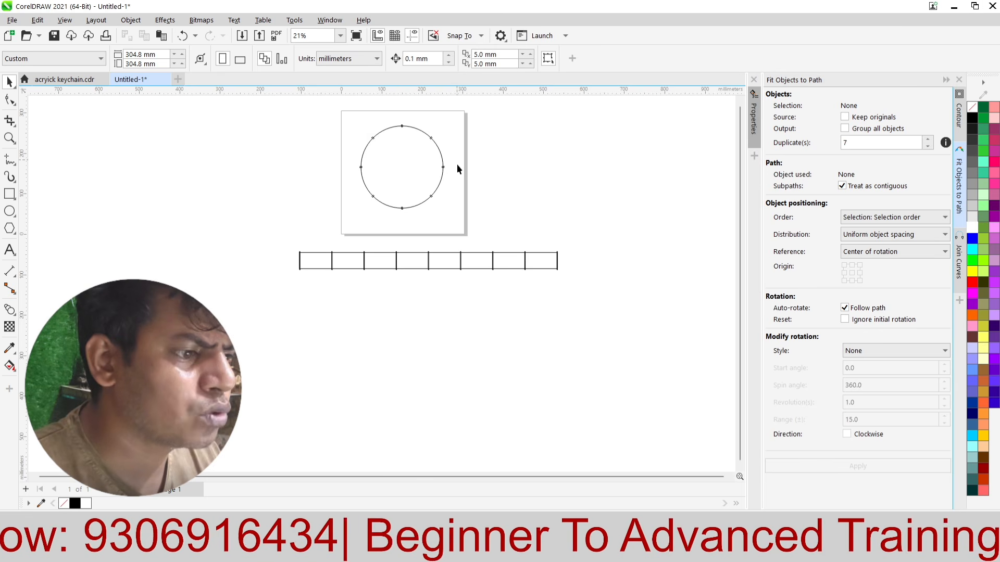
{"action": "scroll", "coordinate": [503, 355], "scroll_direction": "up", "scroll_amount": 3}
{"action": "scroll", "coordinate": [490, 363], "scroll_direction": "down", "scroll_amount": 1}
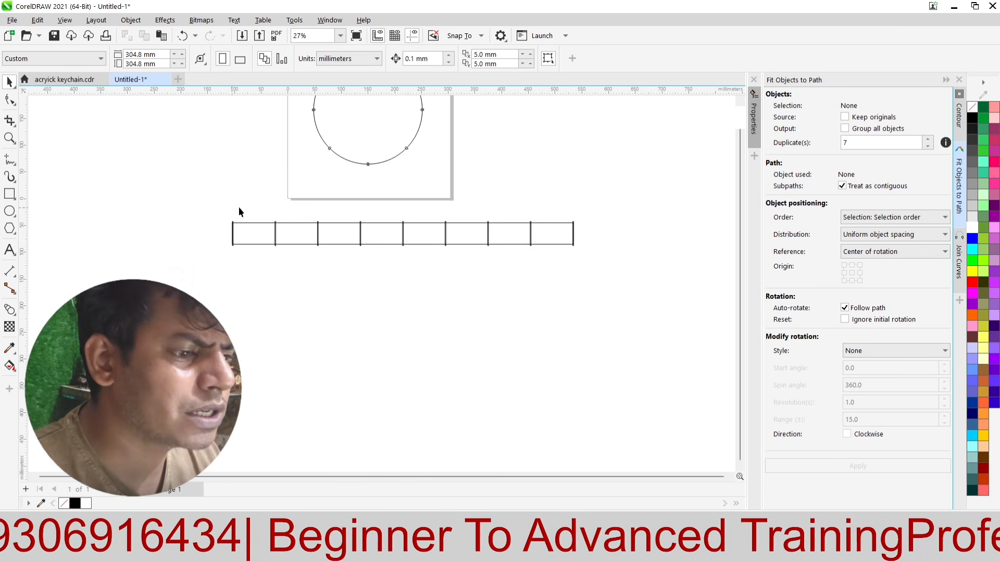
{"action": "left_click_drag", "start_coordinate": [529, 285], "coordinate": [539, 286]}
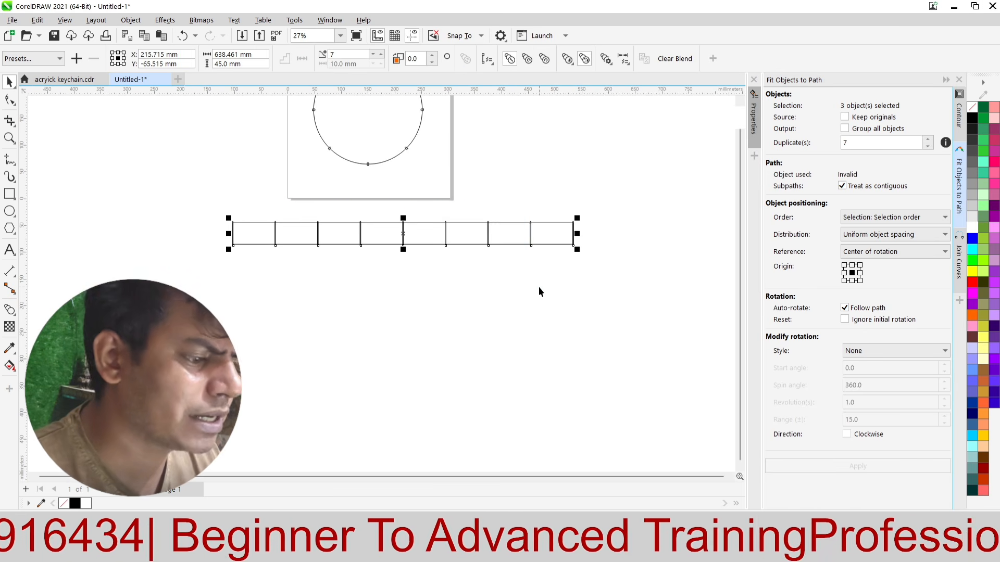
{"action": "left_click", "coordinate": [429, 397]}
{"action": "scroll", "coordinate": [513, 230], "scroll_direction": "up", "scroll_amount": 1}
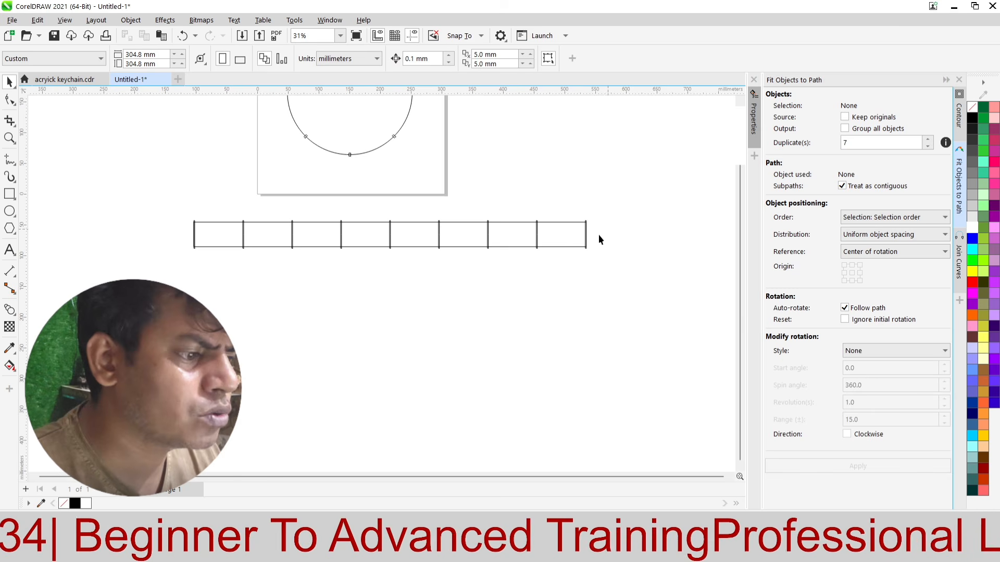
{"action": "scroll", "coordinate": [191, 229], "scroll_direction": "up", "scroll_amount": 4}
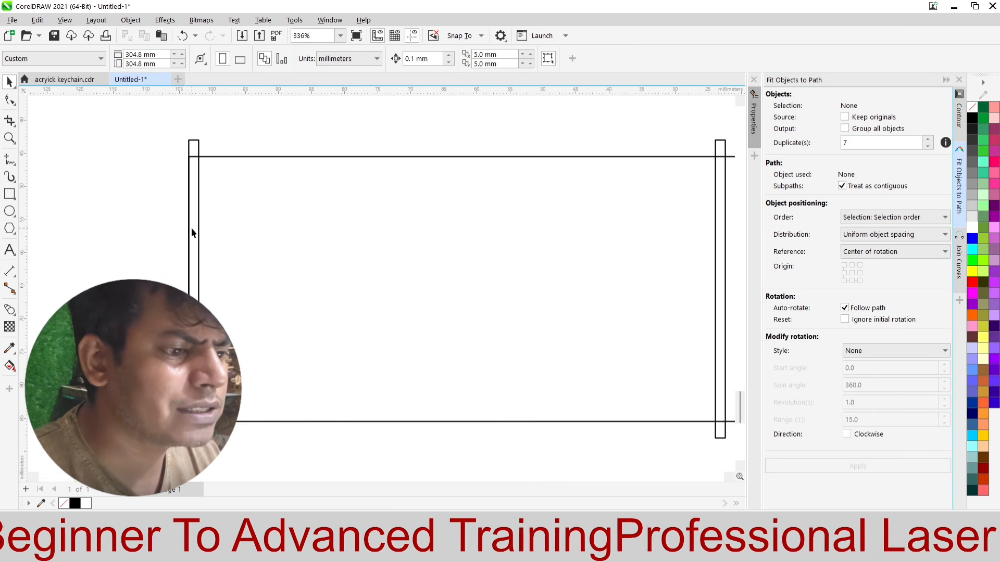
{"action": "scroll", "coordinate": [201, 229], "scroll_direction": "down", "scroll_amount": 4}
{"action": "scroll", "coordinate": [191, 232], "scroll_direction": "down", "scroll_amount": 2}
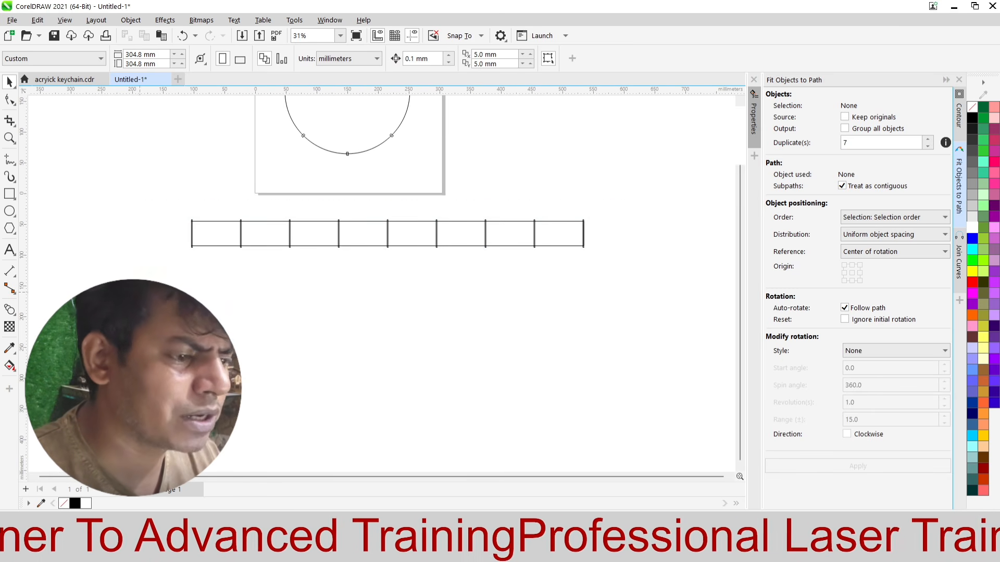
{"action": "left_click_drag", "start_coordinate": [633, 199], "coordinate": [633, 198]}
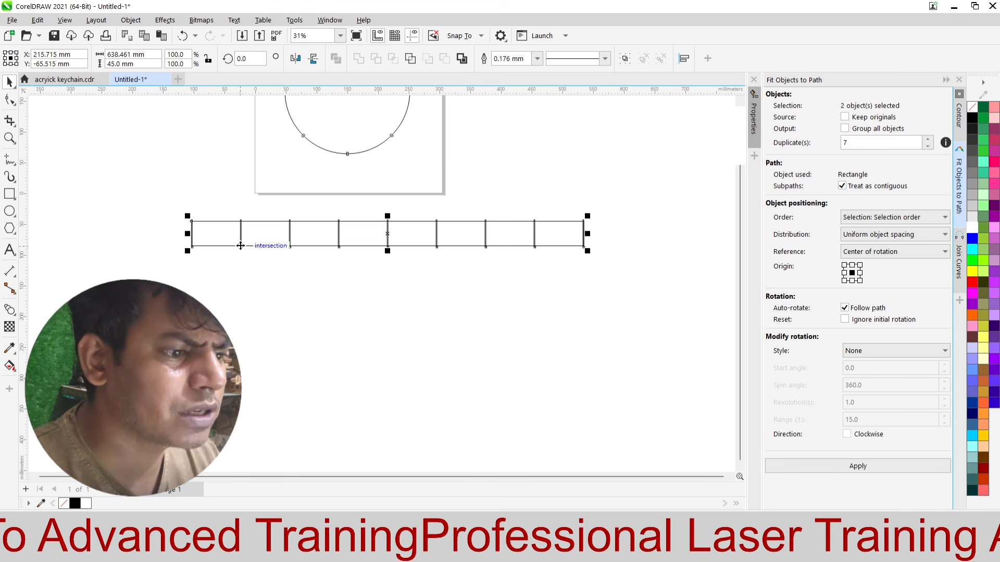
Step: Break the rectangle blend along the strip apart into separate objects
{"action": "left_click", "coordinate": [319, 241]}
{"action": "scroll", "coordinate": [333, 231], "scroll_direction": "up", "scroll_amount": 3}
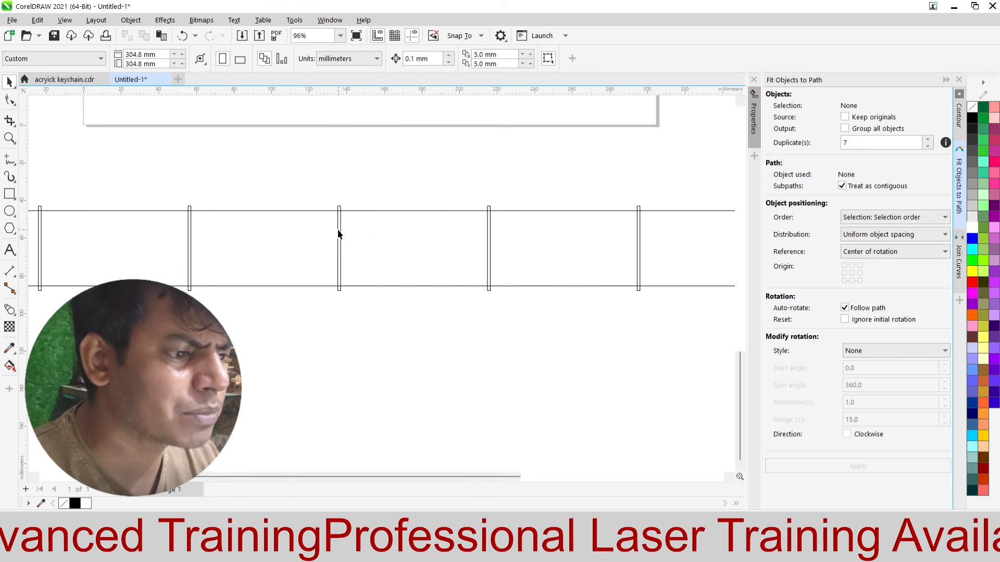
{"action": "left_click", "coordinate": [339, 232]}
{"action": "right_click", "coordinate": [340, 230]}
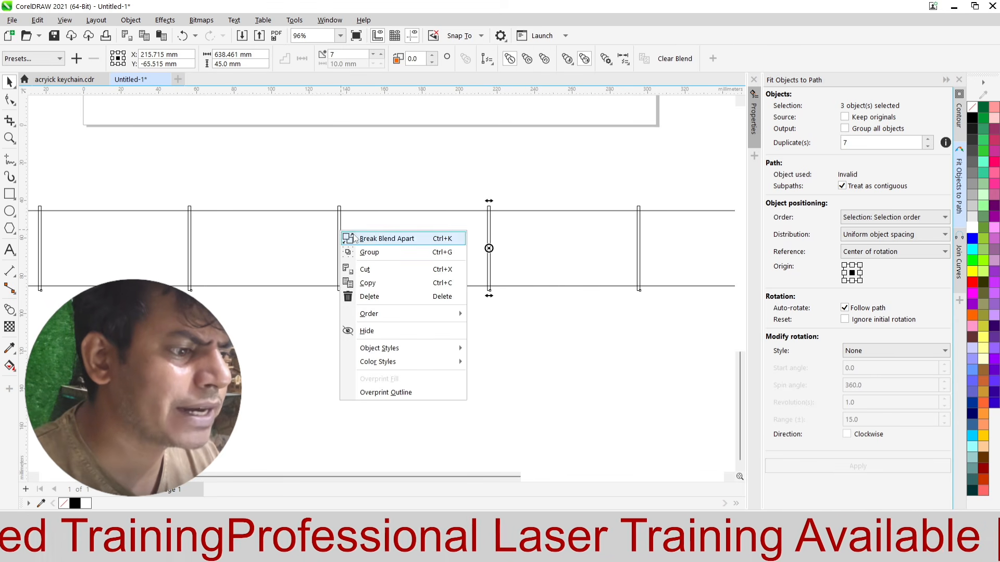
{"action": "left_click", "coordinate": [354, 237]}
{"action": "scroll", "coordinate": [353, 233], "scroll_direction": "down", "scroll_amount": 4}
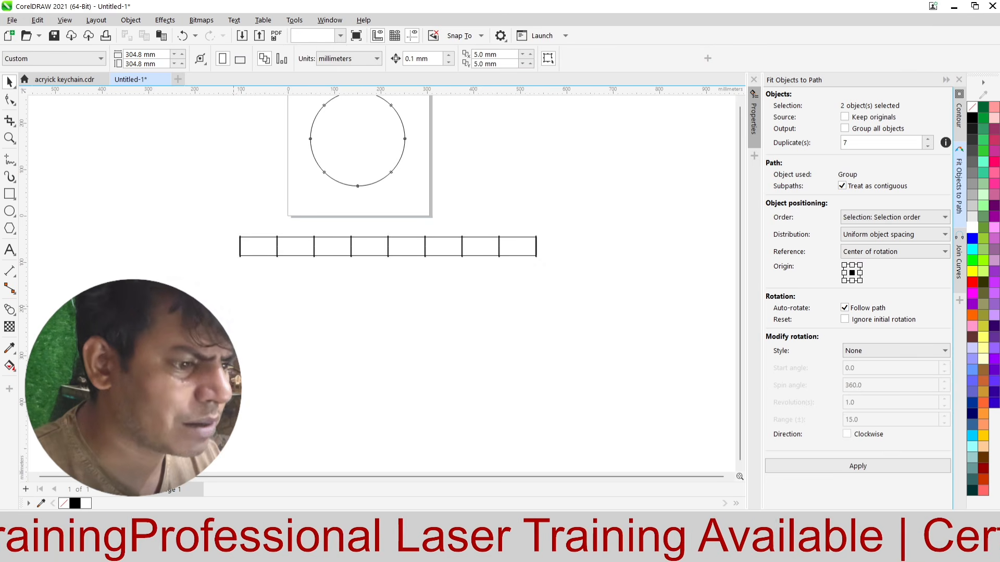
Step: Weld the strip and all its 45 mm high rectangles into one tabbed outline
{"action": "left_click_drag", "start_coordinate": [233, 273], "coordinate": [567, 224]}
{"action": "left_click", "coordinate": [359, 58]}
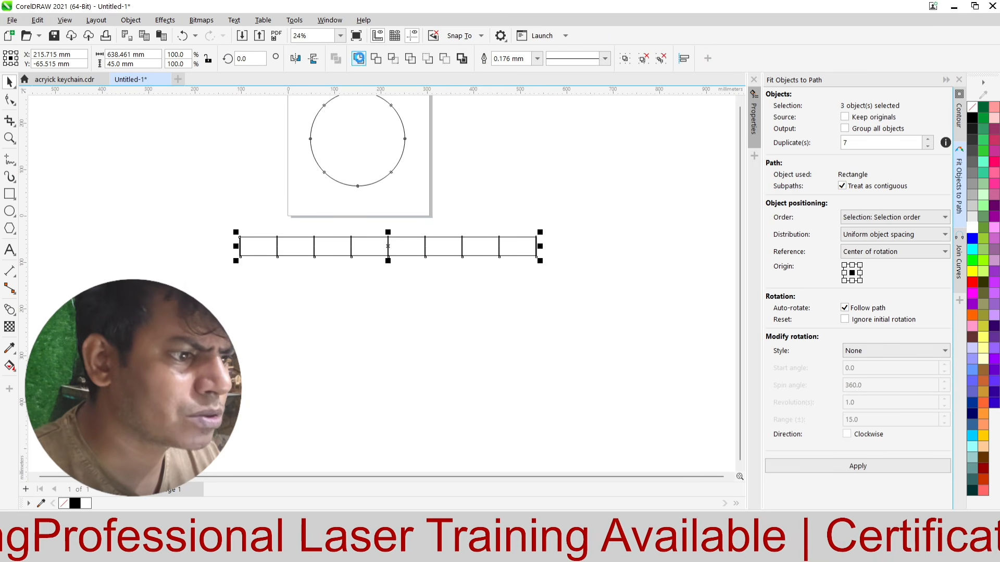
{"action": "left_click", "coordinate": [310, 268]}
{"action": "scroll", "coordinate": [366, 257], "scroll_direction": "up", "scroll_amount": 4}
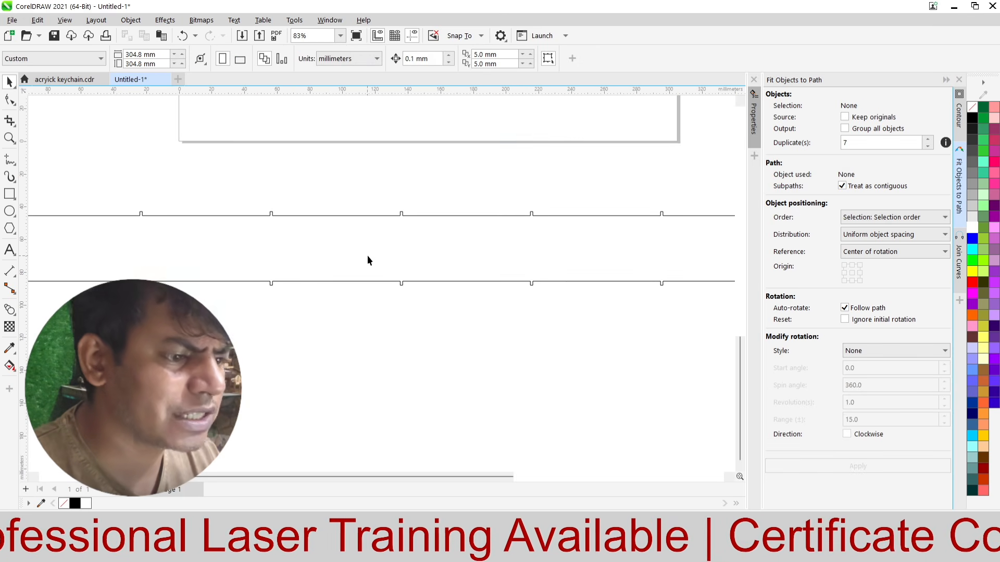
{"action": "scroll", "coordinate": [367, 256], "scroll_direction": "down", "scroll_amount": 4}
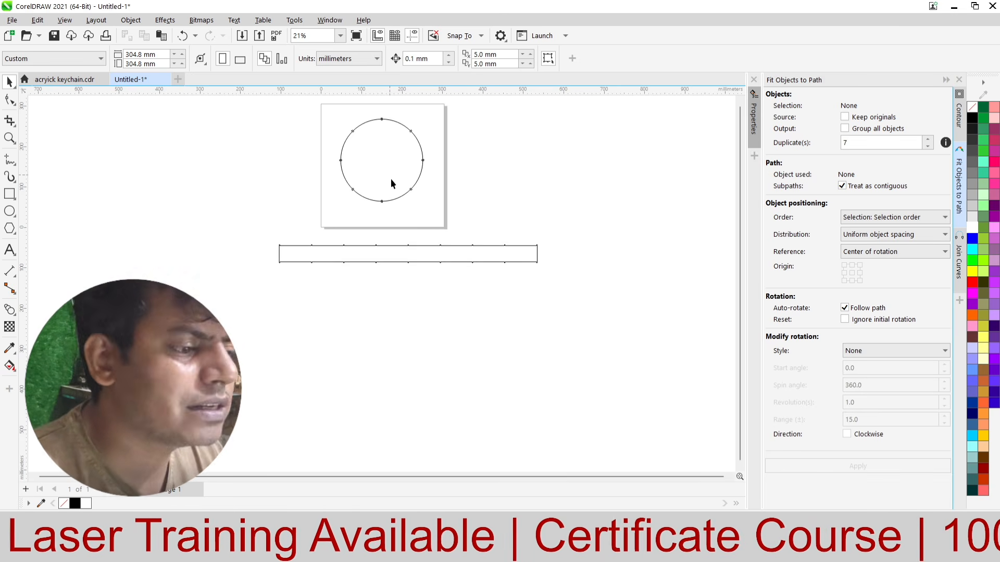
Step: Examine how the eight tab rectangles sit along the circle's edge
{"action": "scroll", "coordinate": [365, 259], "scroll_direction": "up", "scroll_amount": 2}
{"action": "scroll", "coordinate": [354, 282], "scroll_direction": "down", "scroll_amount": 2}
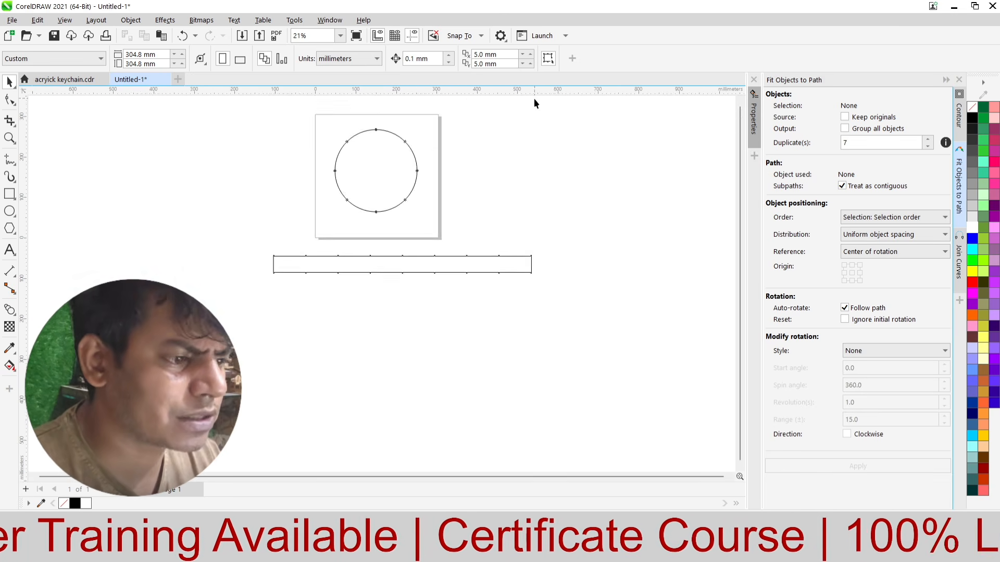
{"action": "scroll", "coordinate": [375, 151], "scroll_direction": "up", "scroll_amount": 2}
{"action": "left_click", "coordinate": [376, 133]}
{"action": "scroll", "coordinate": [417, 107], "scroll_direction": "up", "scroll_amount": 3}
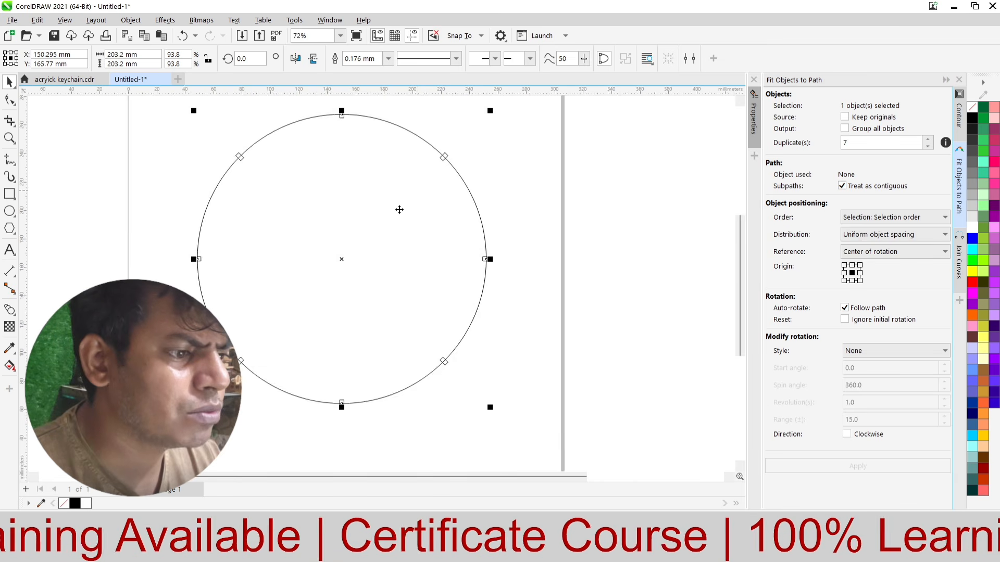
{"action": "left_click", "coordinate": [320, 123]}
{"action": "scroll", "coordinate": [365, 125], "scroll_direction": "up", "scroll_amount": 1}
{"action": "left_click_drag", "start_coordinate": [399, 123], "coordinate": [338, 203]}
{"action": "left_click", "coordinate": [557, 206]}
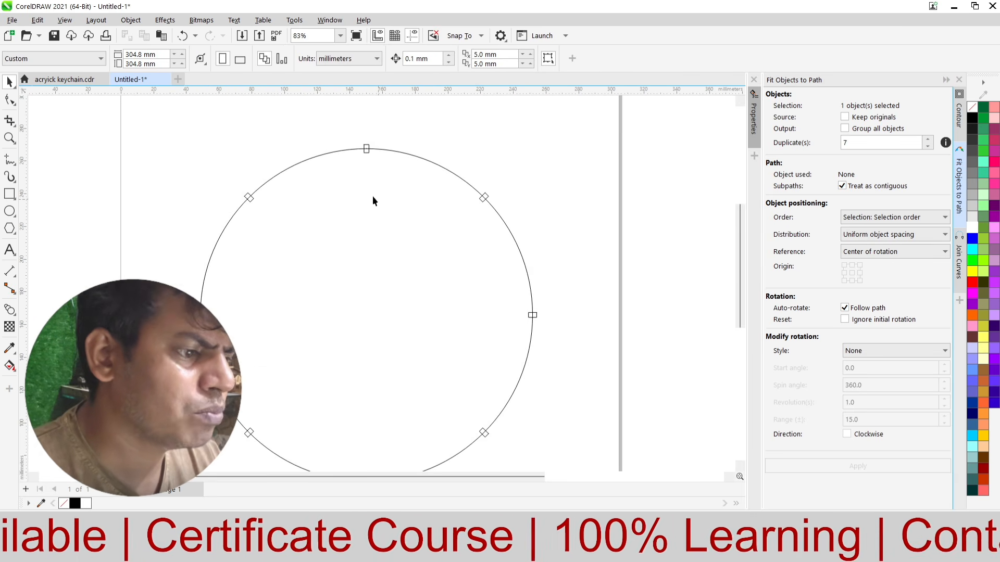
{"action": "scroll", "coordinate": [379, 129], "scroll_direction": "up", "scroll_amount": 5}
{"action": "scroll", "coordinate": [271, 145], "scroll_direction": "down", "scroll_amount": 4}
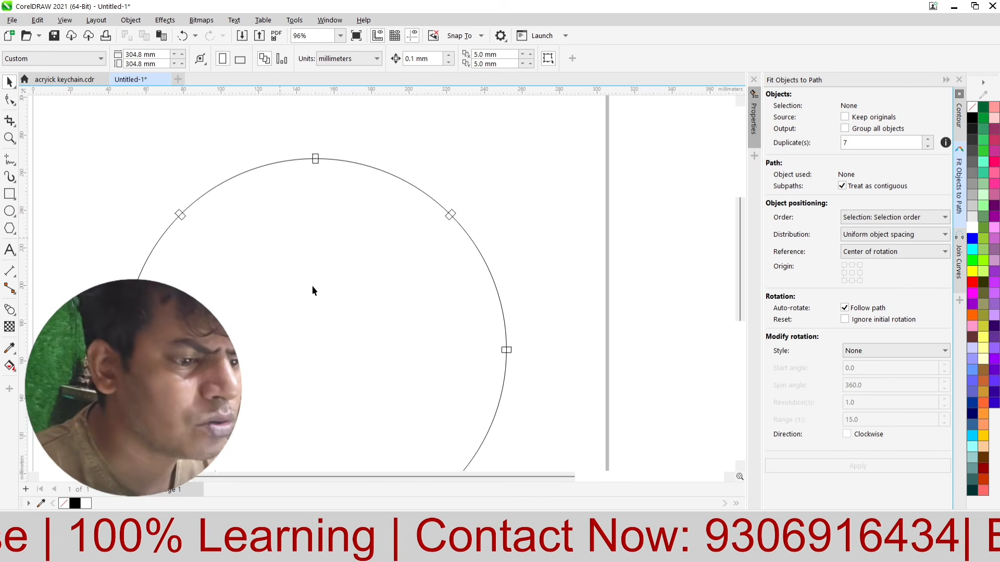
{"action": "scroll", "coordinate": [312, 291], "scroll_direction": "down", "scroll_amount": 4}
Step: Trim the circle with the eight tab rectangles to cut notches into its edge, and move the notched circle clear of them
{"action": "left_click_drag", "start_coordinate": [428, 158], "coordinate": [177, 398]}
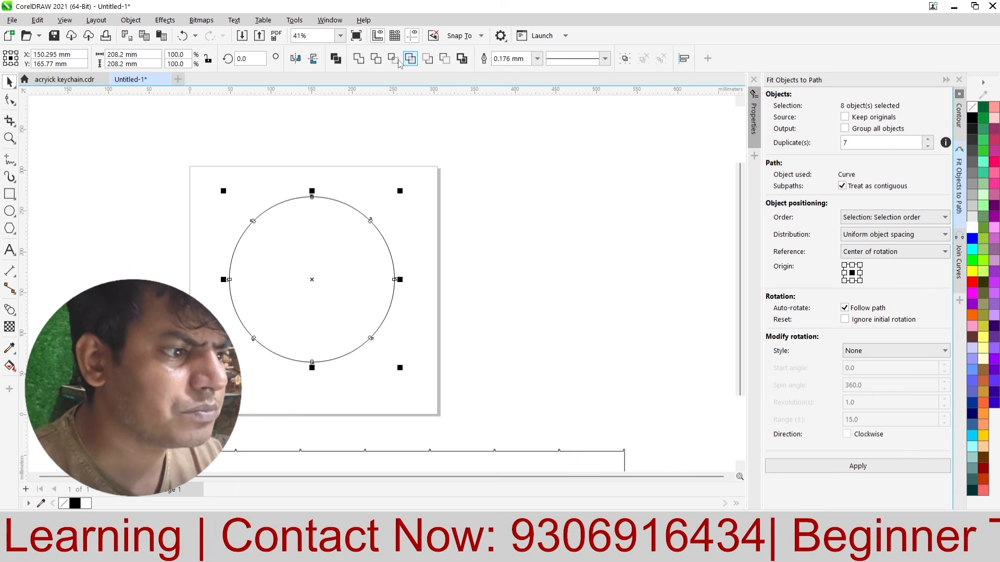
{"action": "left_click", "coordinate": [468, 269]}
{"action": "left_click_drag", "start_coordinate": [329, 283], "coordinate": [530, 270]}
{"action": "scroll", "coordinate": [519, 216], "scroll_direction": "up", "scroll_amount": 1}
{"action": "scroll", "coordinate": [599, 177], "scroll_direction": "up", "scroll_amount": 5}
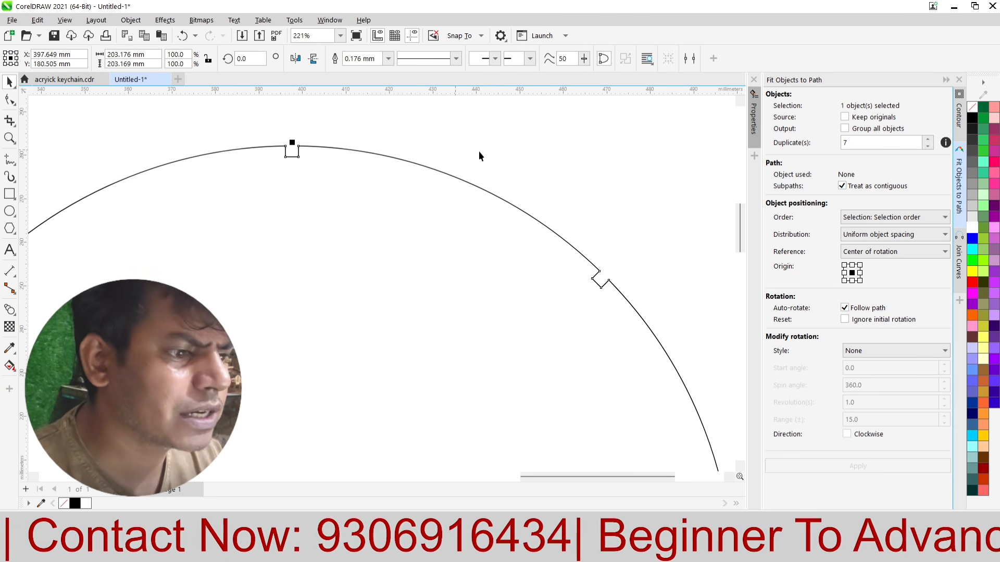
Step: Move the notched circle to the left of the page and the loose tab rectangles away to the right of it
{"action": "scroll", "coordinate": [523, 139], "scroll_direction": "down", "scroll_amount": 10}
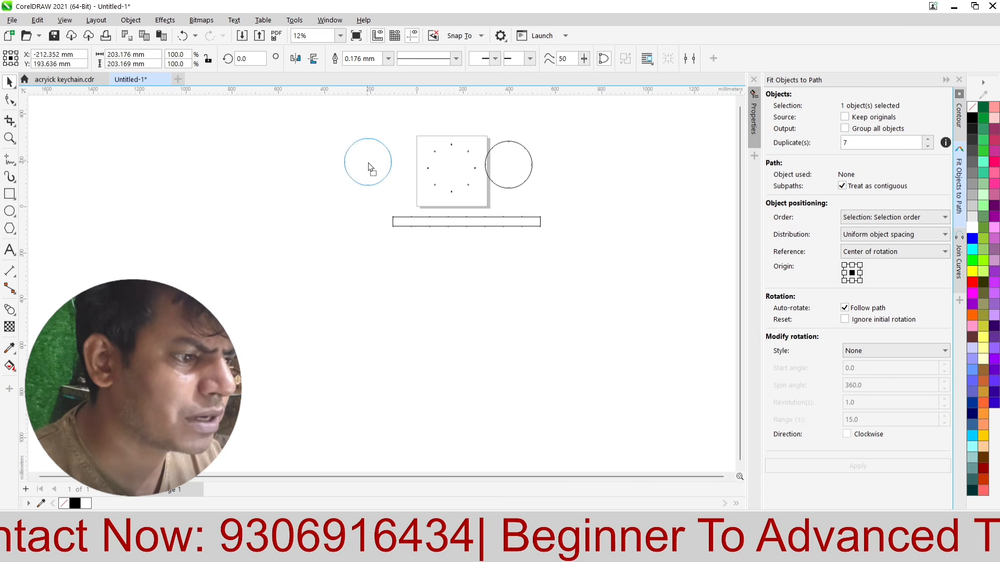
{"action": "left_click_drag", "start_coordinate": [407, 204], "coordinate": [408, 204]}
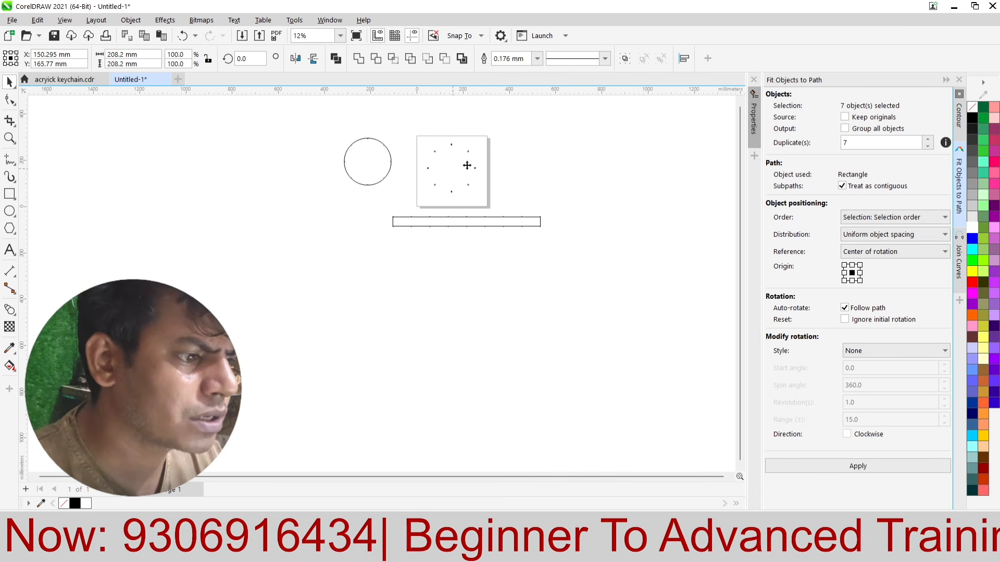
{"action": "scroll", "coordinate": [420, 175], "scroll_direction": "up", "scroll_amount": 2}
{"action": "left_click", "coordinate": [422, 172]}
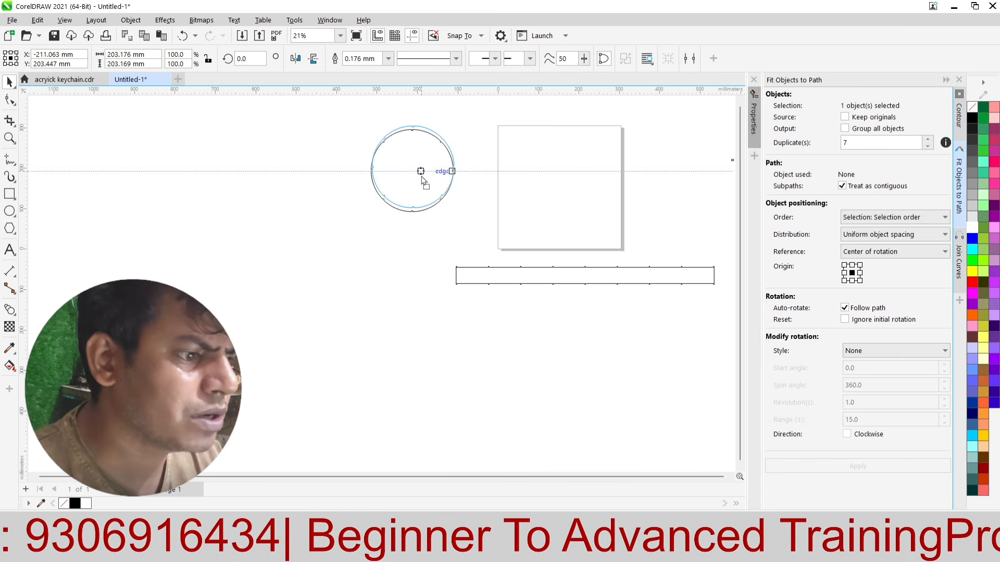
{"action": "scroll", "coordinate": [501, 149], "scroll_direction": "up", "scroll_amount": 1}
Step: Duplicate the notched circle horizontally to its right with a small gap between the two circles
{"action": "left_click_drag", "start_coordinate": [324, 191], "coordinate": [502, 194]}
{"action": "right_click", "coordinate": [501, 193]}
{"action": "scroll", "coordinate": [218, 208], "scroll_direction": "down", "scroll_amount": 1}
{"action": "left_click", "coordinate": [467, 204]}
{"action": "scroll", "coordinate": [298, 185], "scroll_direction": "up", "scroll_amount": 1}
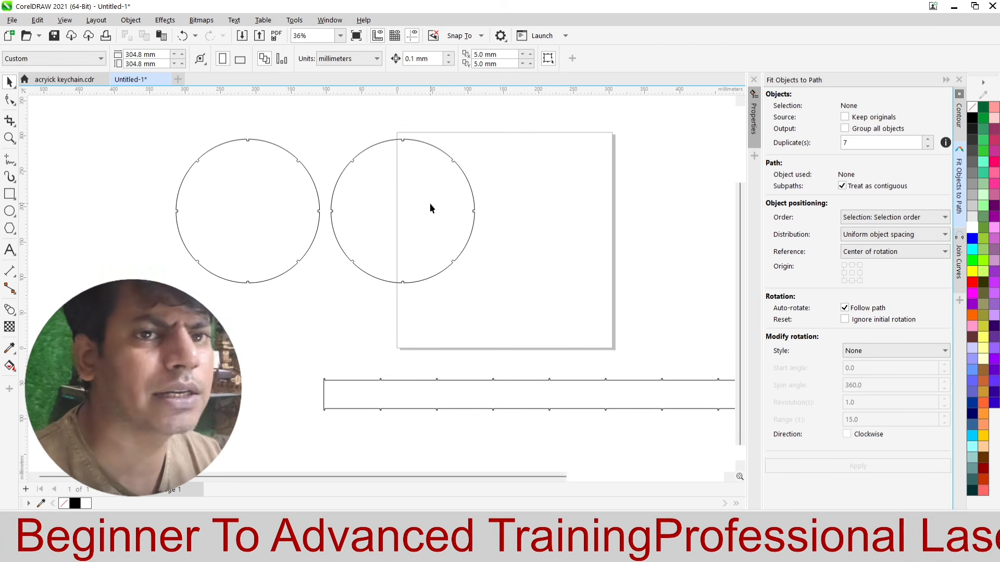
Step: Move the duplicate notched circle to the right so it lies fully inside the page
{"action": "scroll", "coordinate": [325, 224], "scroll_direction": "down", "scroll_amount": 1}
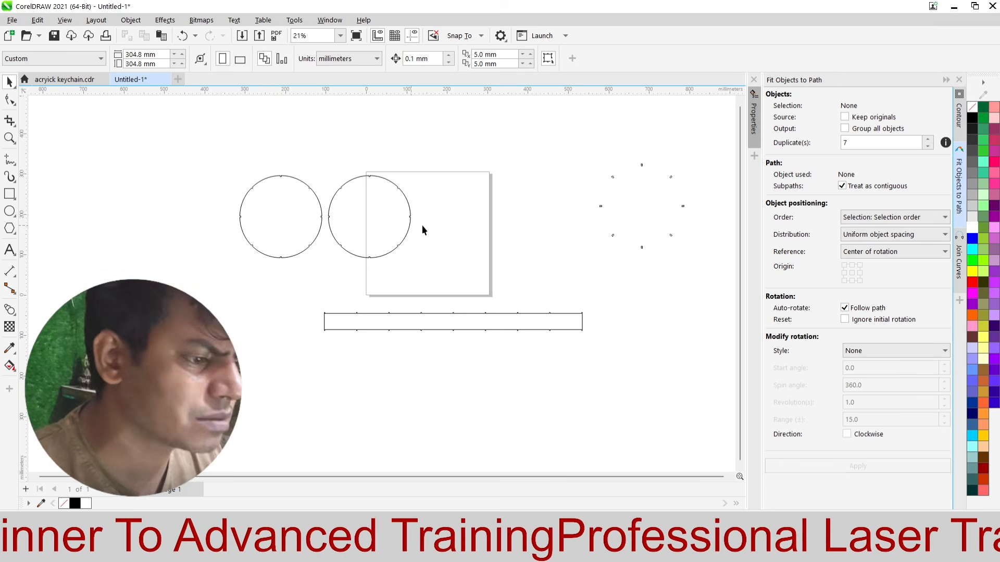
{"action": "left_click", "coordinate": [386, 202]}
{"action": "left_click", "coordinate": [476, 187]}
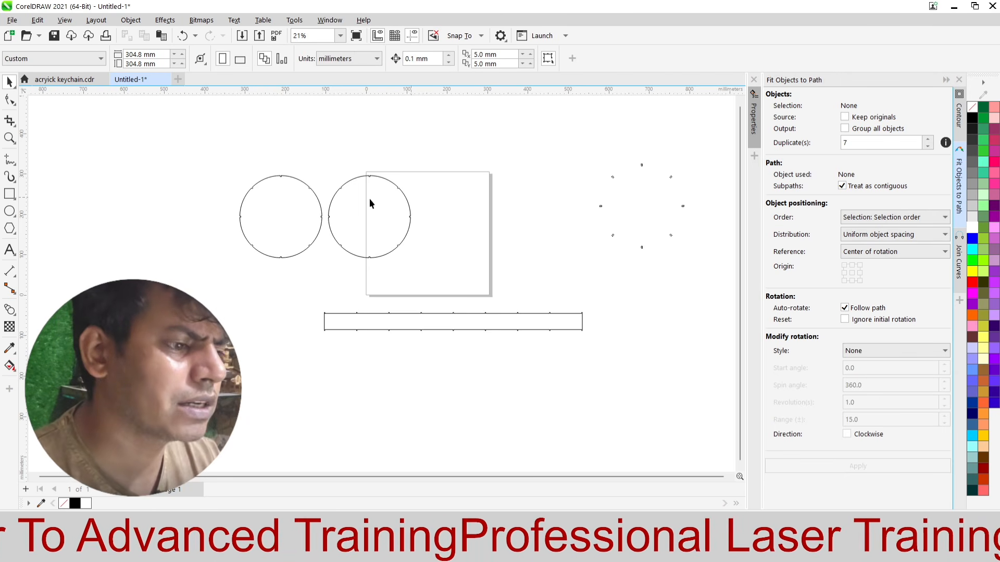
{"action": "scroll", "coordinate": [324, 199], "scroll_direction": "up", "scroll_amount": 1}
{"action": "scroll", "coordinate": [375, 185], "scroll_direction": "up", "scroll_amount": 1}
{"action": "scroll", "coordinate": [279, 212], "scroll_direction": "down", "scroll_amount": 2}
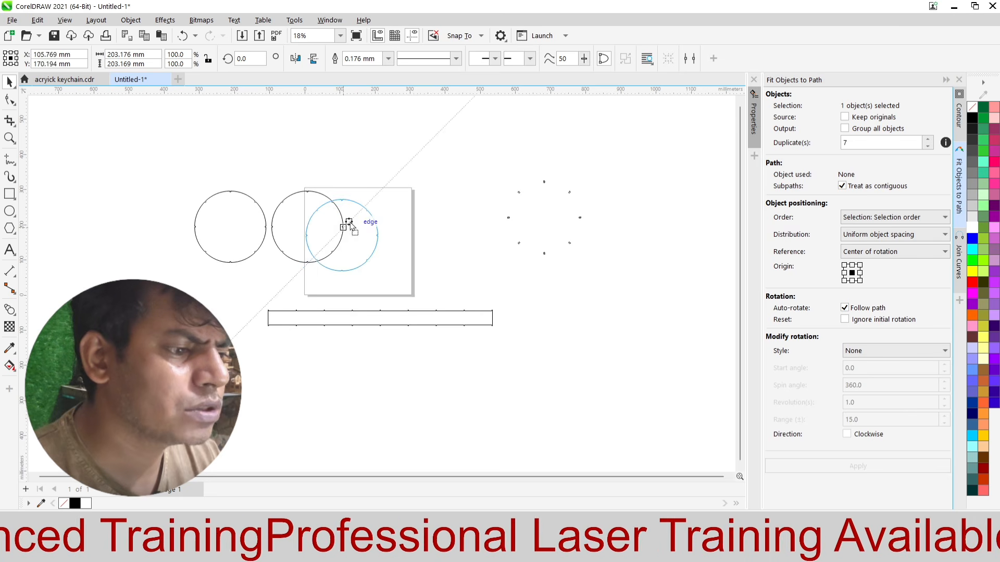
{"action": "left_click_drag", "start_coordinate": [349, 224], "coordinate": [349, 225]}
{"action": "left_click", "coordinate": [407, 180]}
{"action": "scroll", "coordinate": [354, 239], "scroll_direction": "up", "scroll_amount": 2}
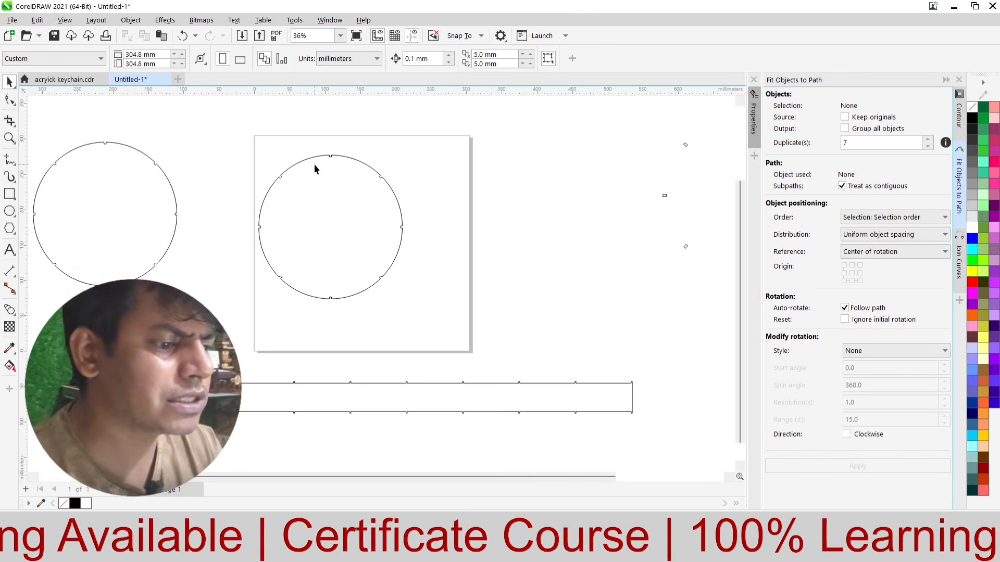
Step: Examine the tabbed strip's outline, its tabs and its ends against the notched circles
{"action": "scroll", "coordinate": [314, 164], "scroll_direction": "down", "scroll_amount": 5}
{"action": "scroll", "coordinate": [360, 276], "scroll_direction": "up", "scroll_amount": 4}
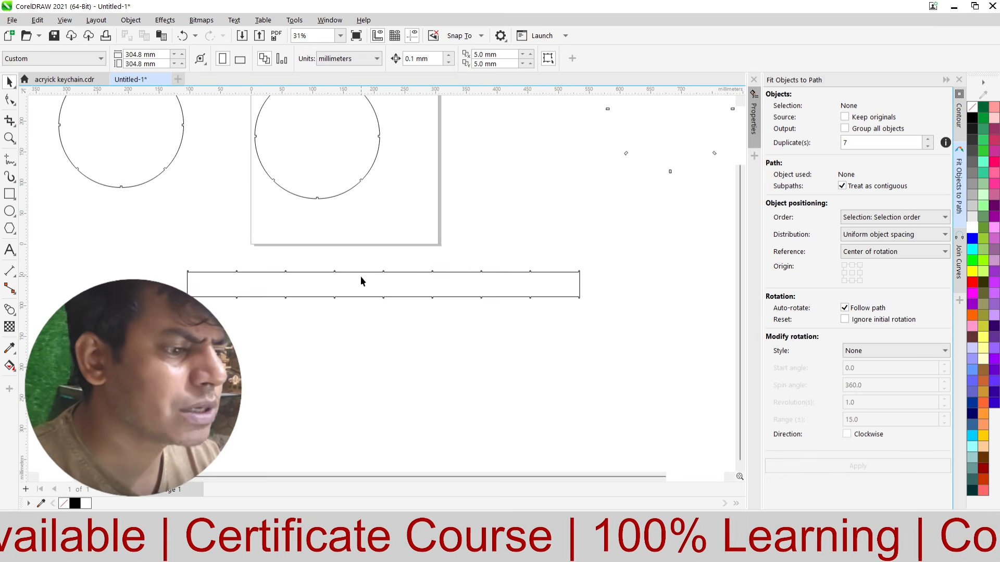
{"action": "scroll", "coordinate": [242, 305], "scroll_direction": "up", "scroll_amount": 3}
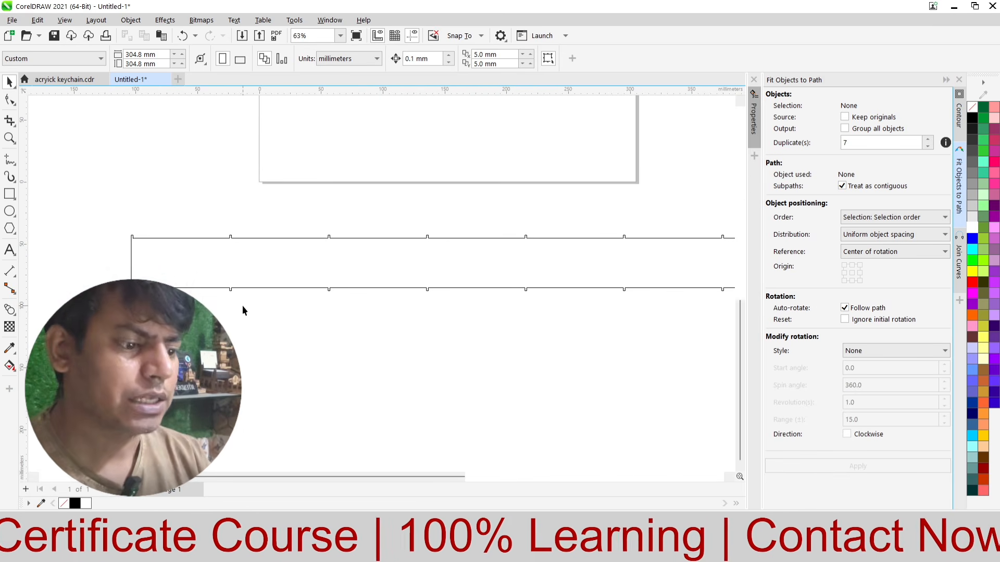
{"action": "scroll", "coordinate": [242, 305], "scroll_direction": "down", "scroll_amount": 4}
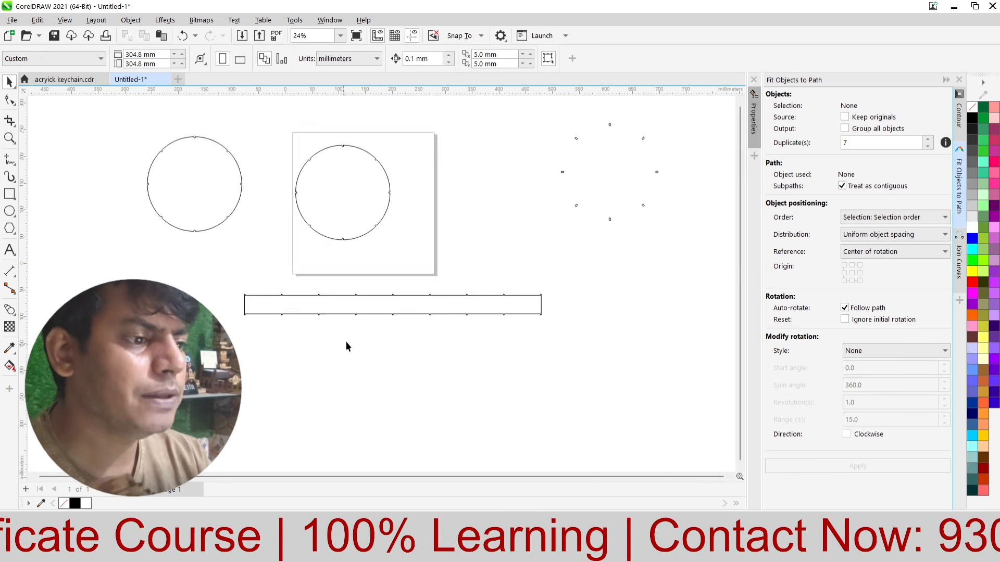
{"action": "scroll", "coordinate": [343, 199], "scroll_direction": "up", "scroll_amount": 4}
{"action": "scroll", "coordinate": [279, 223], "scroll_direction": "down", "scroll_amount": 2}
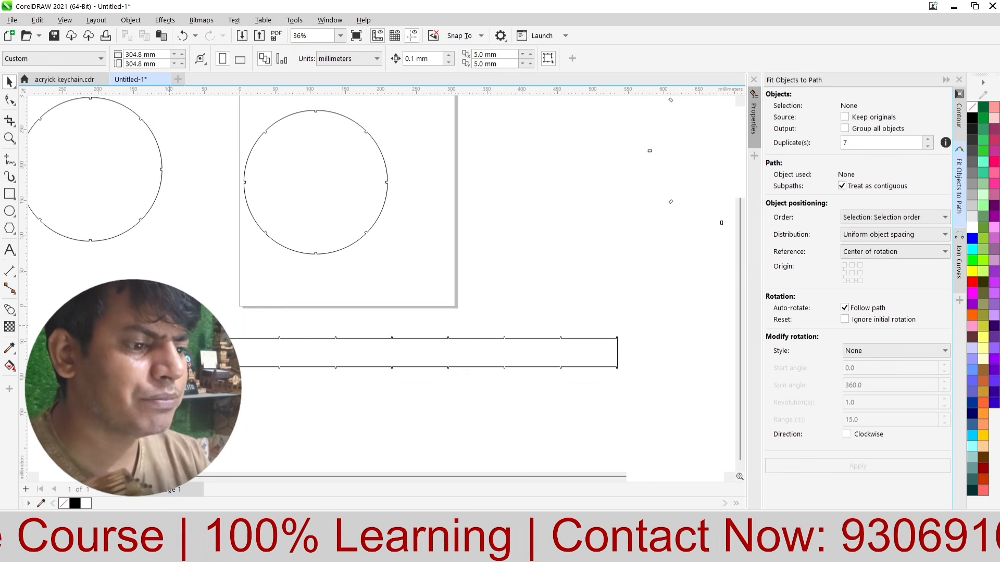
{"action": "left_click_drag", "start_coordinate": [648, 398], "coordinate": [649, 399]}
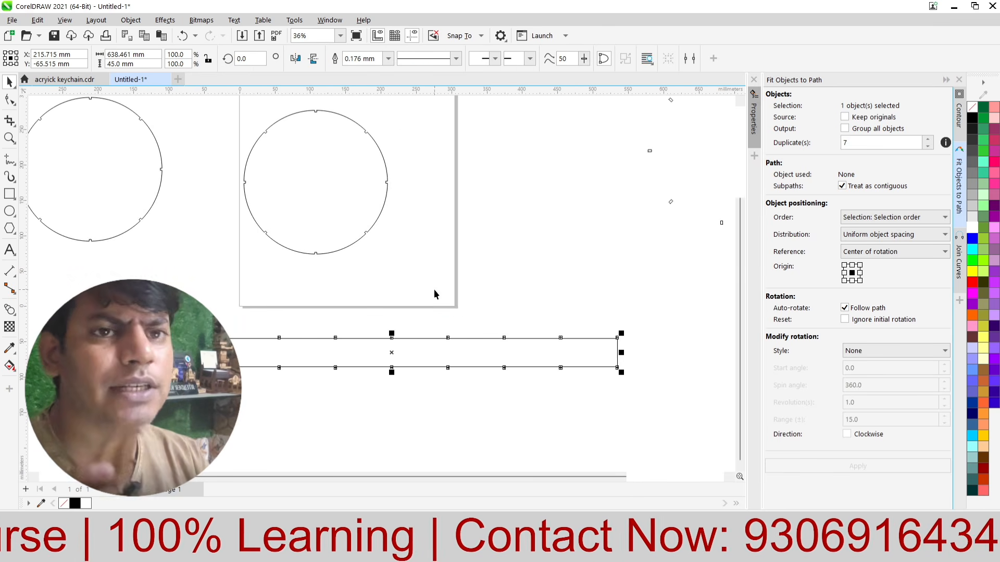
{"action": "left_click", "coordinate": [488, 225]}
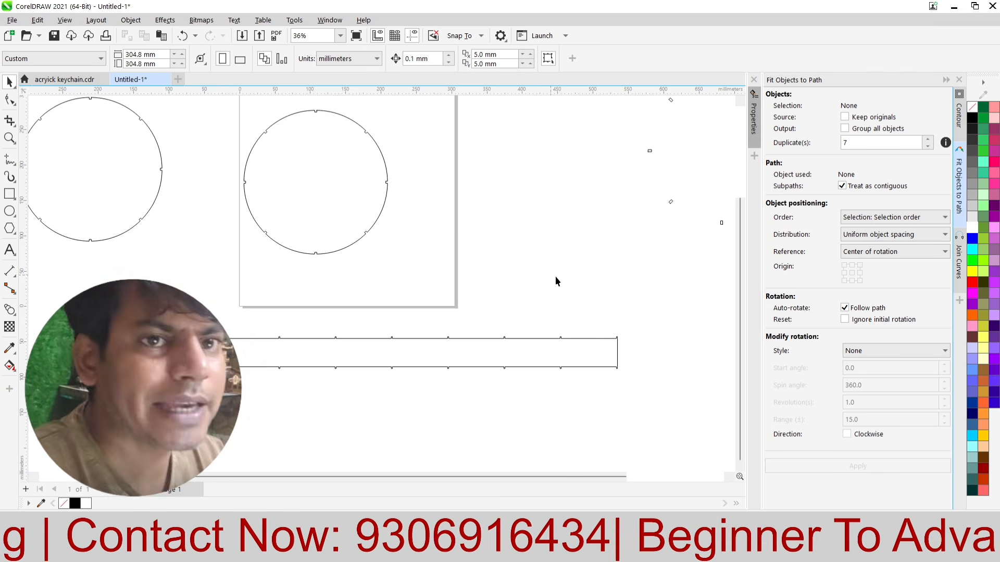
{"action": "scroll", "coordinate": [401, 345], "scroll_direction": "down", "scroll_amount": 1}
{"action": "scroll", "coordinate": [299, 339], "scroll_direction": "up", "scroll_amount": 7}
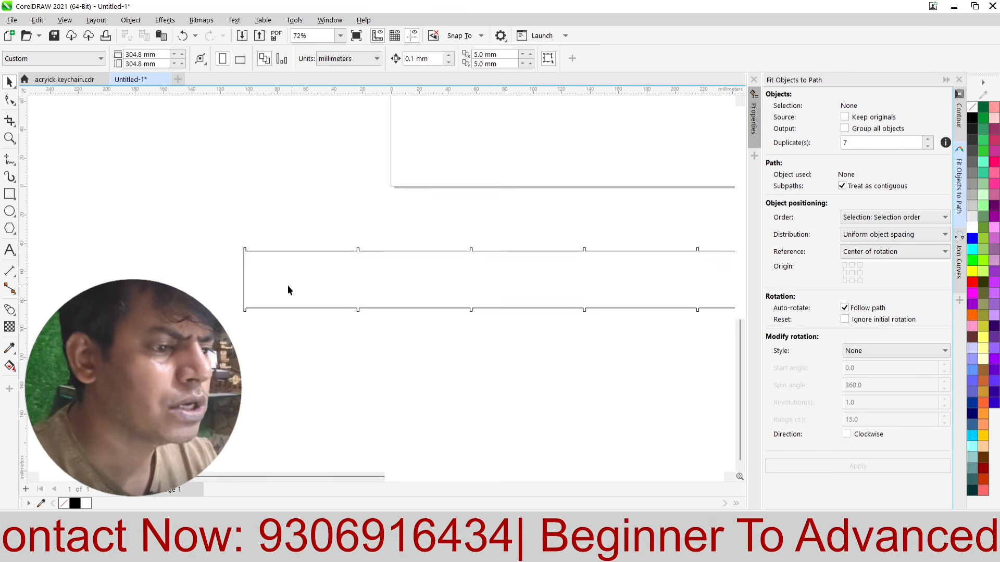
Step: Draw a vertical 40 mm line across the strip near its left end, from the upper edge to the lower edge
{"action": "scroll", "coordinate": [369, 214], "scroll_direction": "up", "scroll_amount": 1}
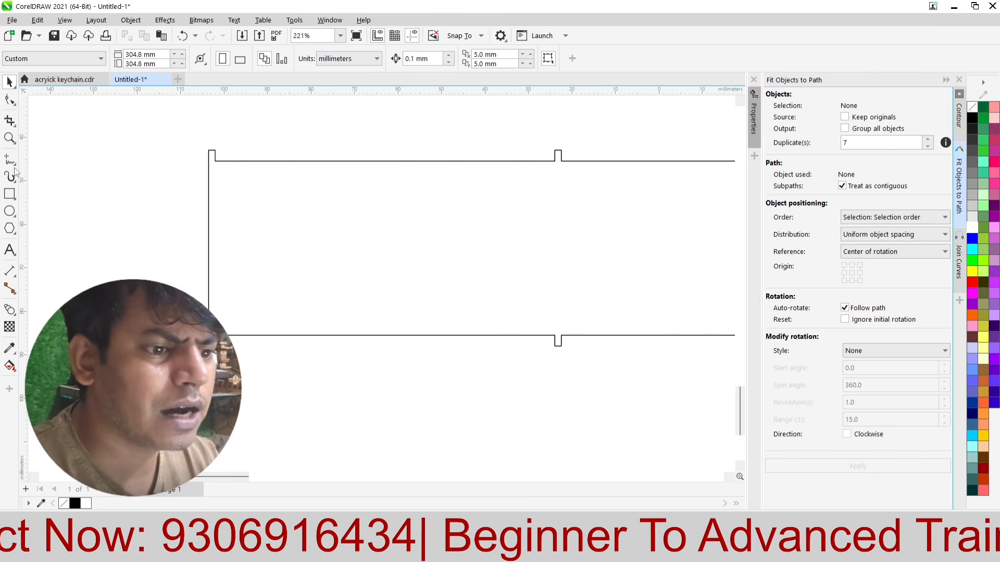
{"action": "left_click", "coordinate": [15, 167]}
{"action": "left_click", "coordinate": [49, 172]}
{"action": "scroll", "coordinate": [244, 164], "scroll_direction": "up", "scroll_amount": 1}
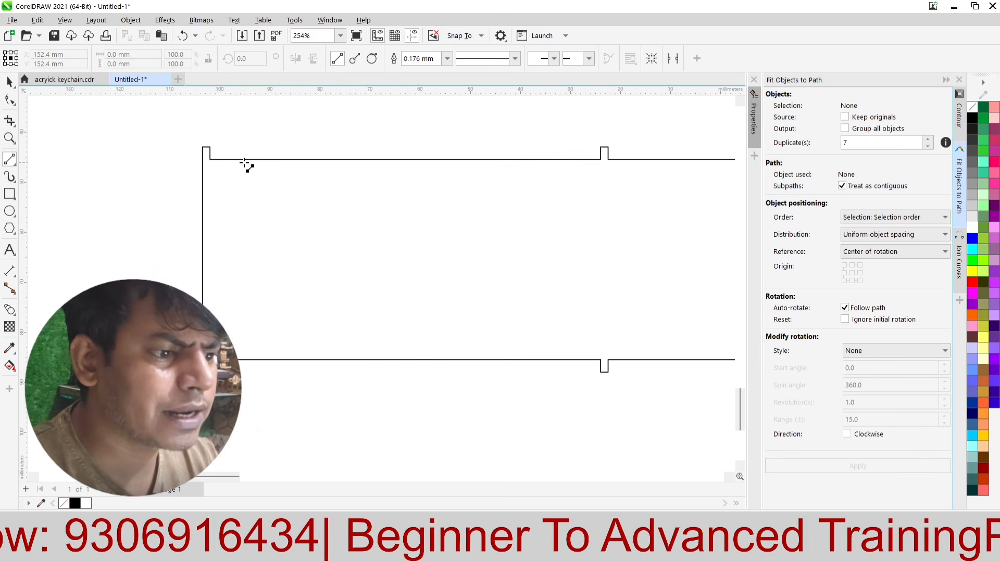
{"action": "left_click_drag", "start_coordinate": [245, 160], "coordinate": [239, 359]}
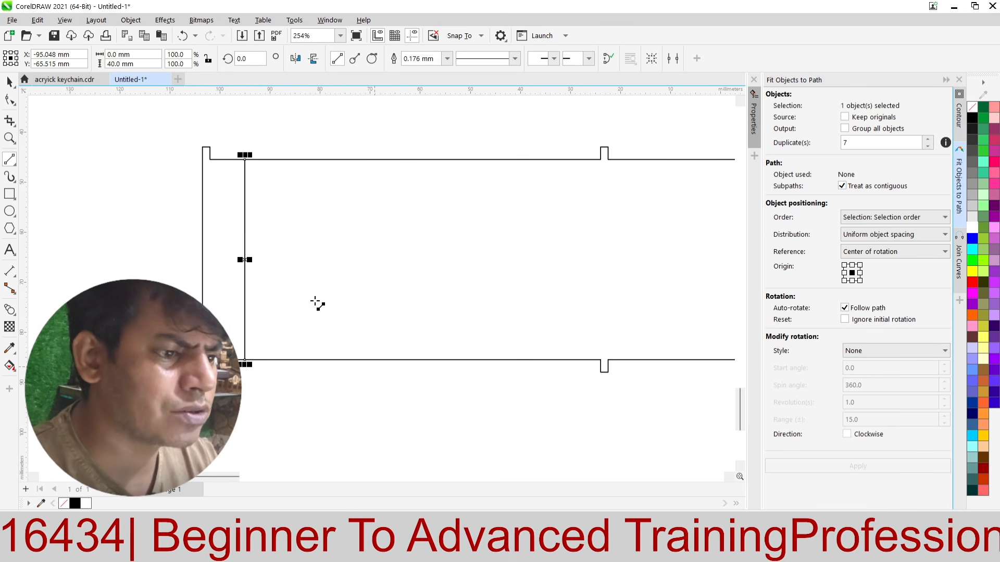
Step: Move the vertical line closer to the strip's left end, about 3.3 mm from the edge
{"action": "scroll", "coordinate": [237, 245], "scroll_direction": "up", "scroll_amount": 1}
{"action": "scroll", "coordinate": [237, 245], "scroll_direction": "up", "scroll_amount": 3}
{"action": "left_click", "coordinate": [7, 81]}
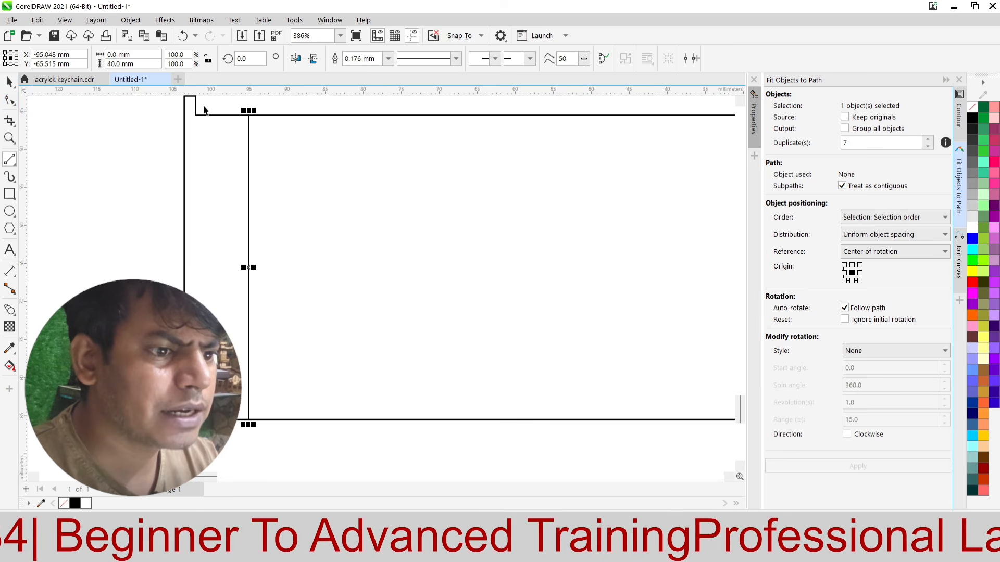
{"action": "scroll", "coordinate": [208, 105], "scroll_direction": "up", "scroll_amount": 1}
{"action": "left_click_drag", "start_coordinate": [269, 125], "coordinate": [211, 137]}
Step: Try a copy of the vertical line about 1.8 mm to its right, and delete the copy
{"action": "scroll", "coordinate": [209, 130], "scroll_direction": "down", "scroll_amount": 2}
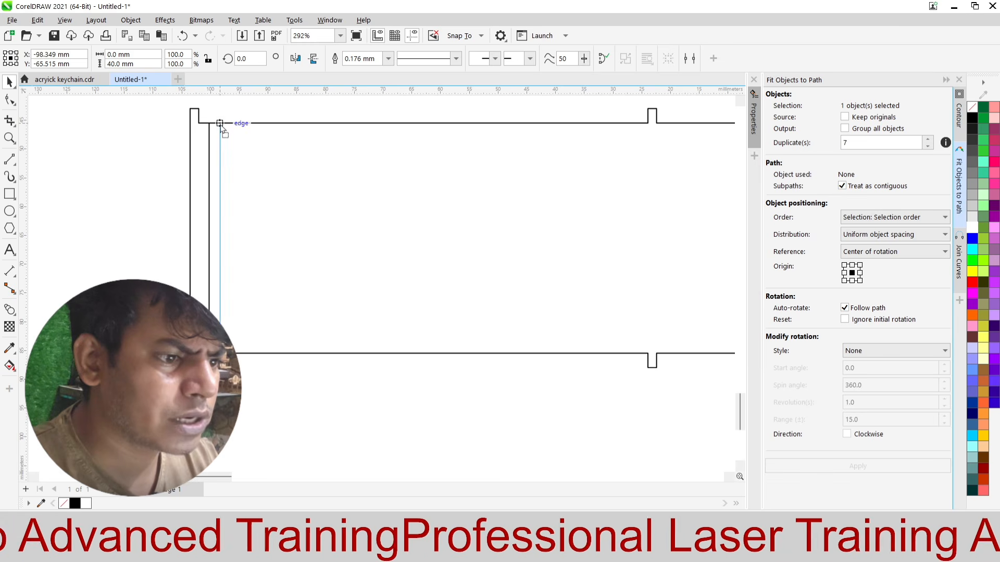
{"action": "left_click_drag", "start_coordinate": [229, 108], "coordinate": [204, 365]}
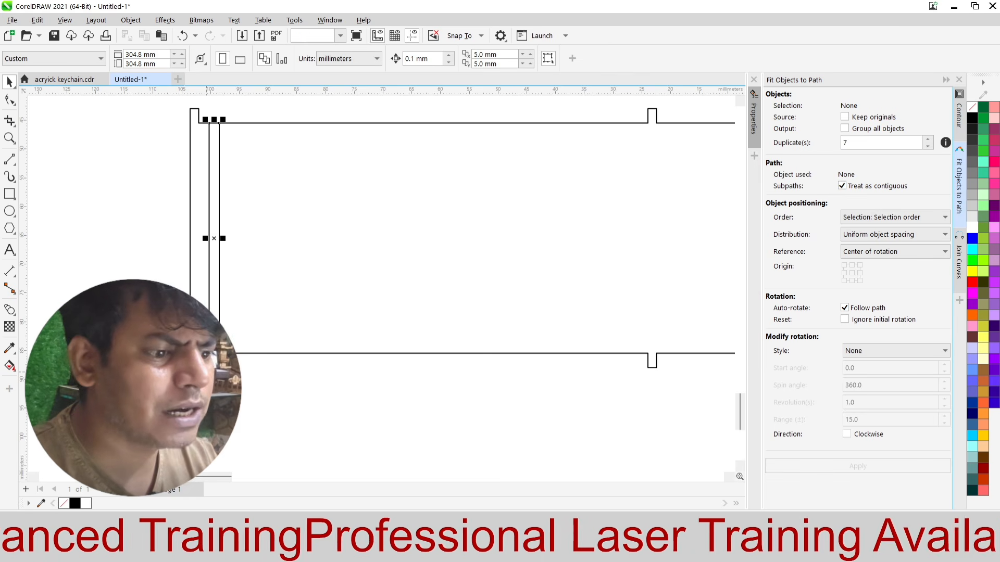
{"action": "left_click", "coordinate": [177, 188]}
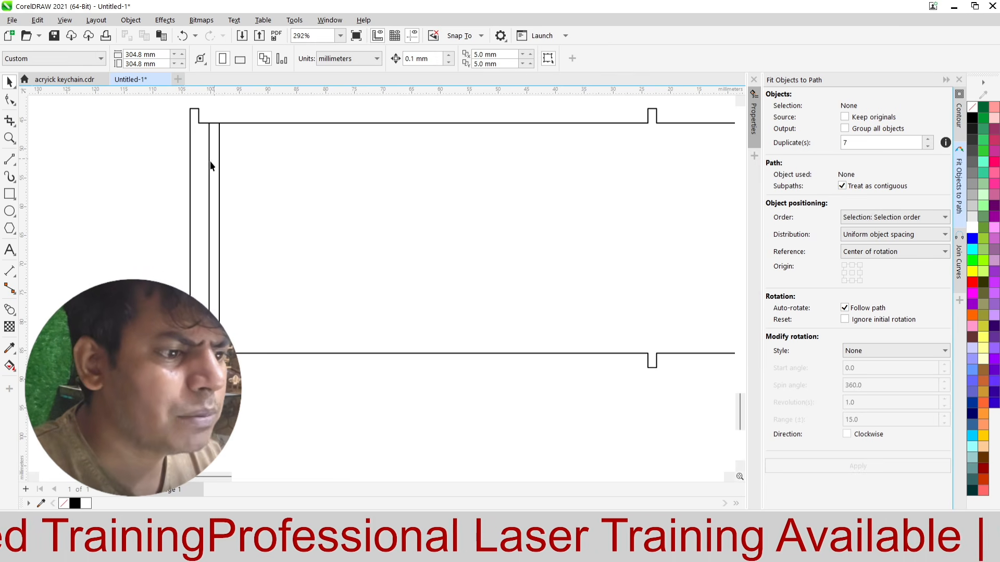
{"action": "scroll", "coordinate": [210, 162], "scroll_direction": "up", "scroll_amount": 2}
{"action": "left_click", "coordinate": [239, 155]}
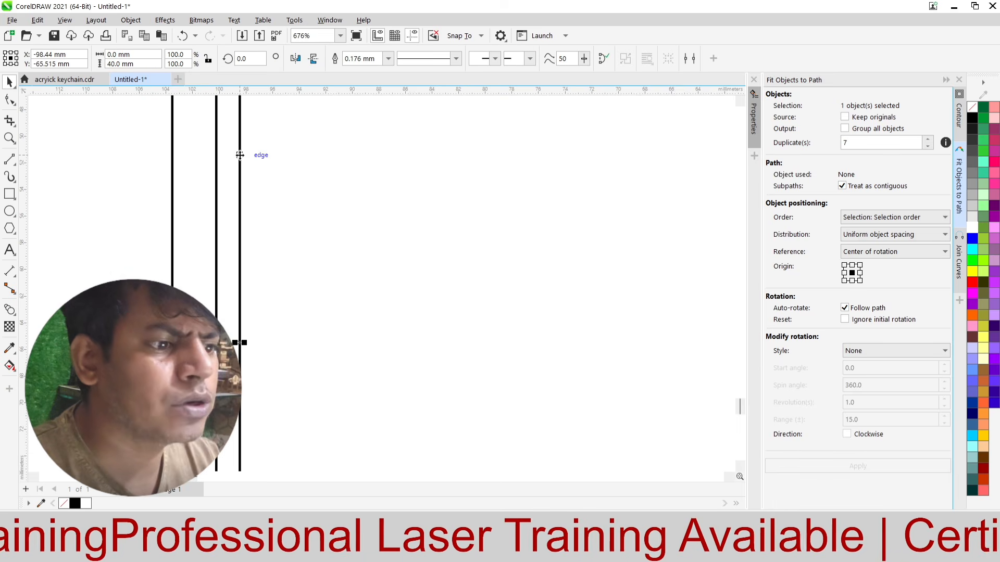
{"action": "scroll", "coordinate": [240, 155], "scroll_direction": "down", "scroll_amount": 2}
{"action": "key", "text": "Delete"}
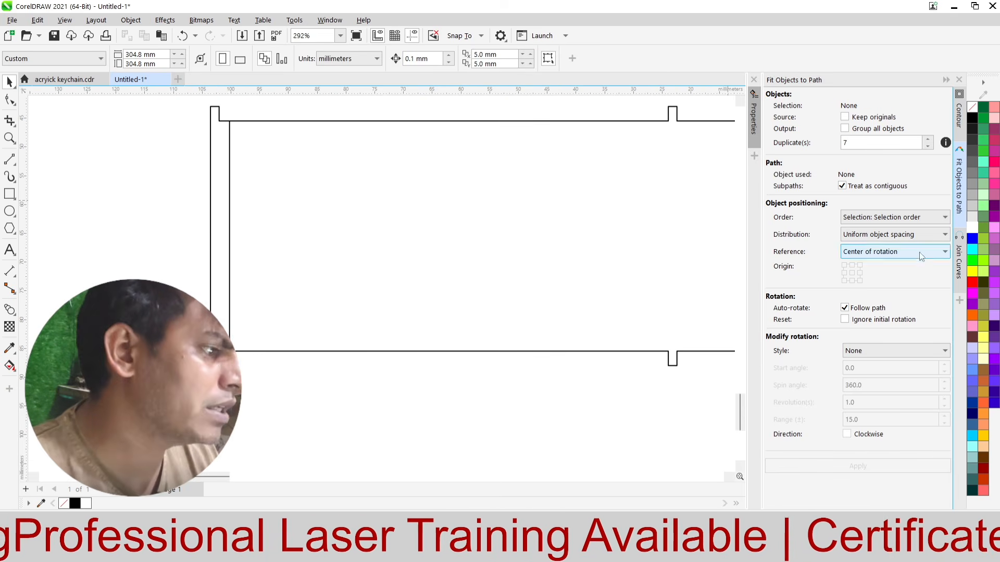
Step: Start repeating the strip's vertical line to the right with the Position transform, using a 3 mm horizontal distance and one copy at a time
{"action": "left_click", "coordinate": [330, 20]}
{"action": "mouse_move", "coordinate": [373, 189]}
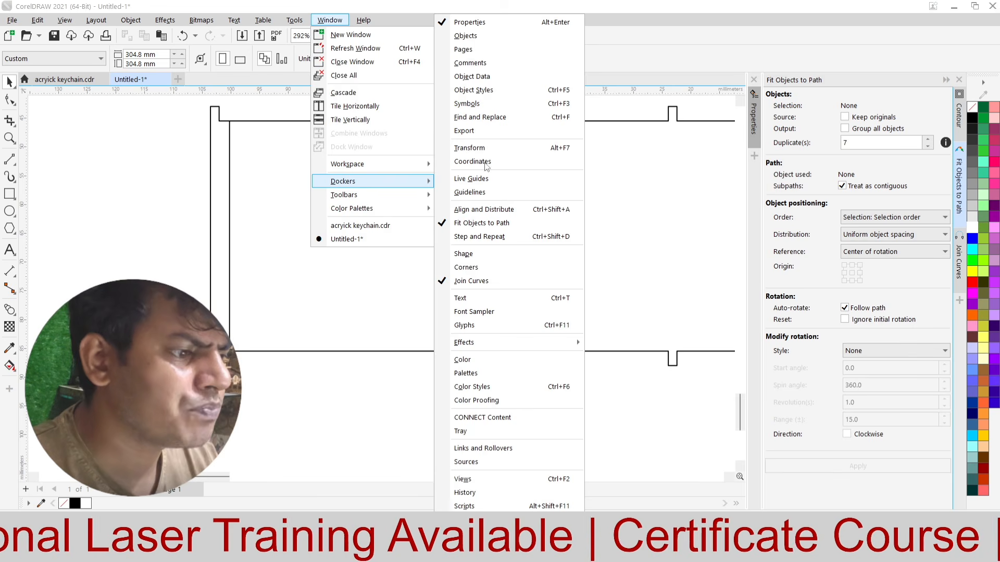
{"action": "left_click", "coordinate": [475, 148]}
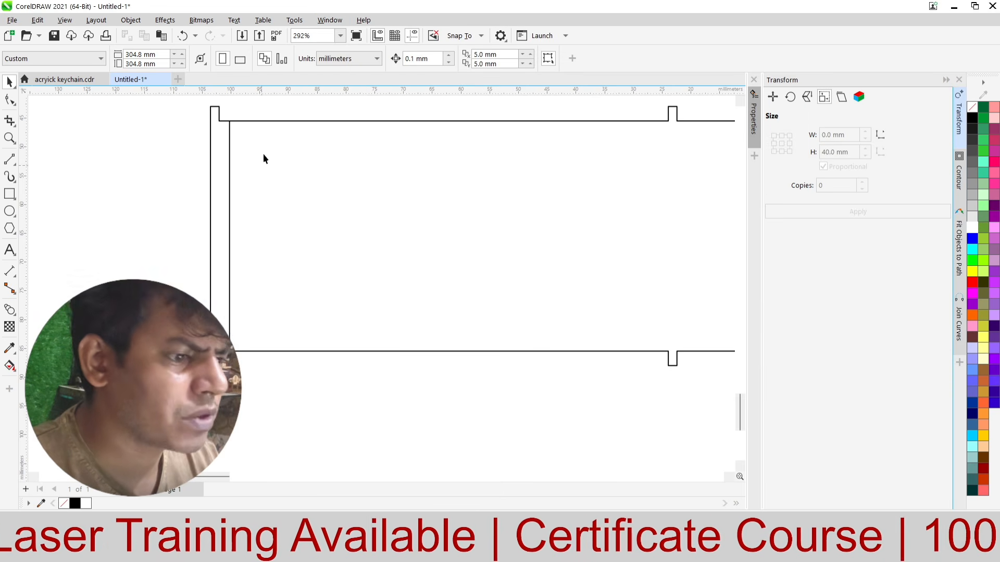
{"action": "left_click_drag", "start_coordinate": [265, 107], "coordinate": [243, 244]}
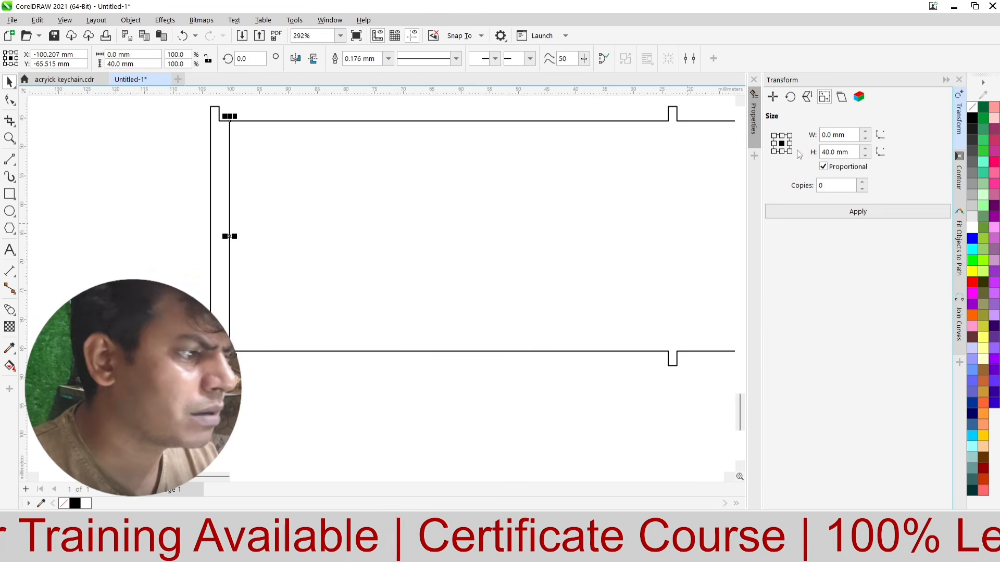
{"action": "left_click", "coordinate": [772, 97]}
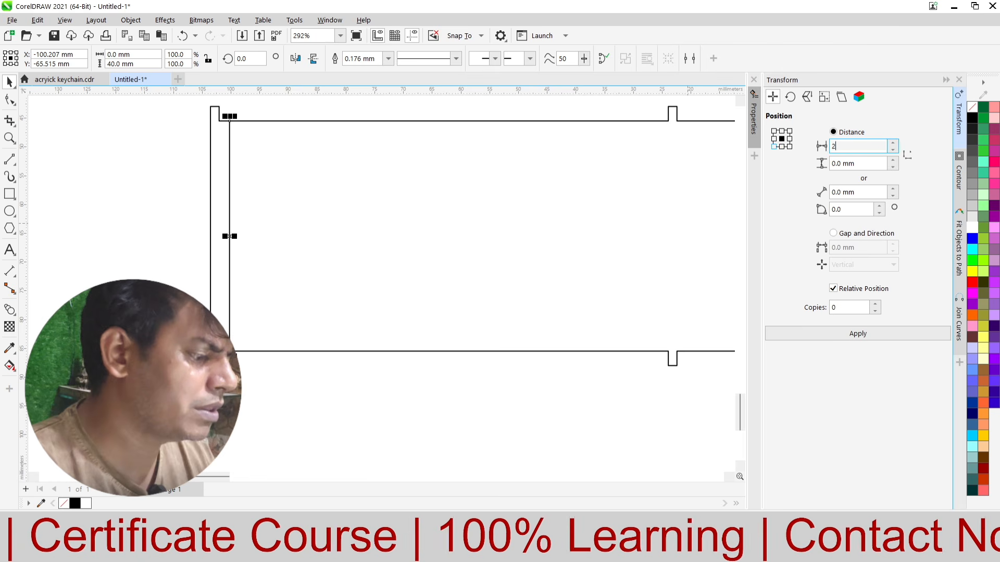
{"action": "type", "text": "3"}
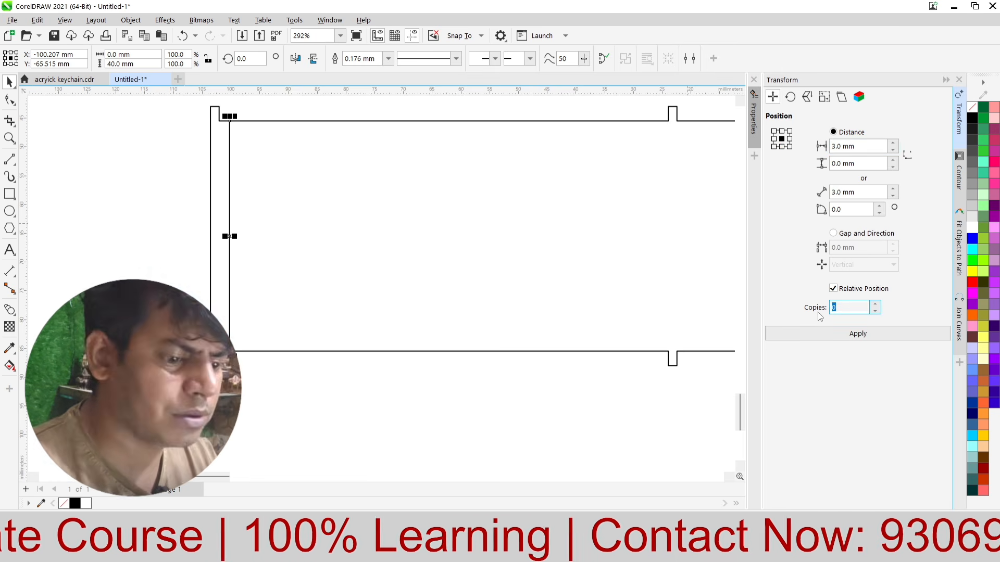
{"action": "type", "text": "1"}
{"action": "left_click", "coordinate": [885, 333]}
{"action": "left_click", "coordinate": [885, 333]}
{"action": "left_click", "coordinate": [884, 331]}
{"action": "left_click", "coordinate": [884, 332]}
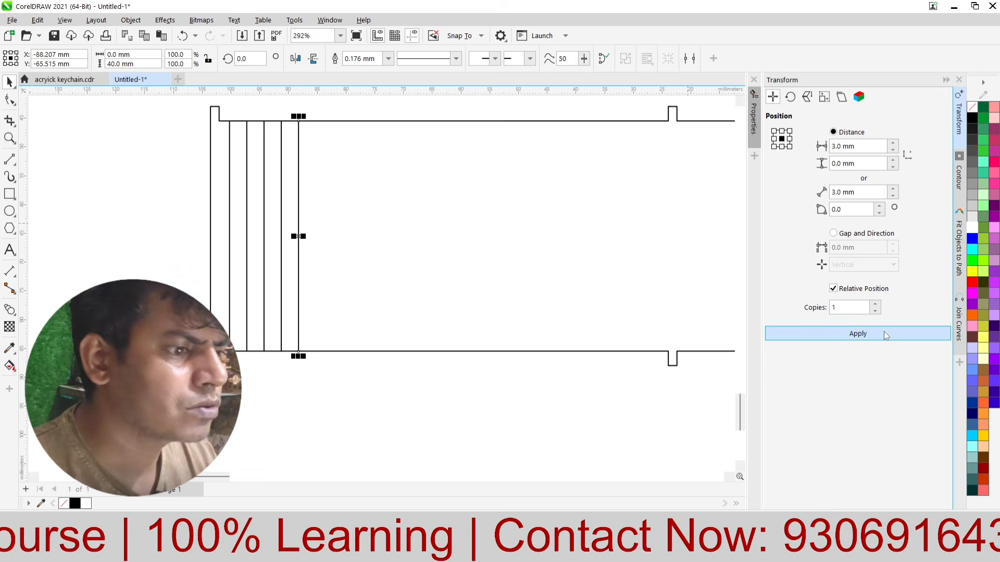
Step: Keep adding single line copies at 3 mm spacing until they cover about two-thirds of the strip's first tab interval
{"action": "left_click", "coordinate": [883, 331]}
{"action": "left_click", "coordinate": [883, 331]}
{"action": "left_click", "coordinate": [883, 331]}
{"action": "left_click", "coordinate": [883, 331]}
{"action": "scroll", "coordinate": [277, 297], "scroll_direction": "down", "scroll_amount": 4}
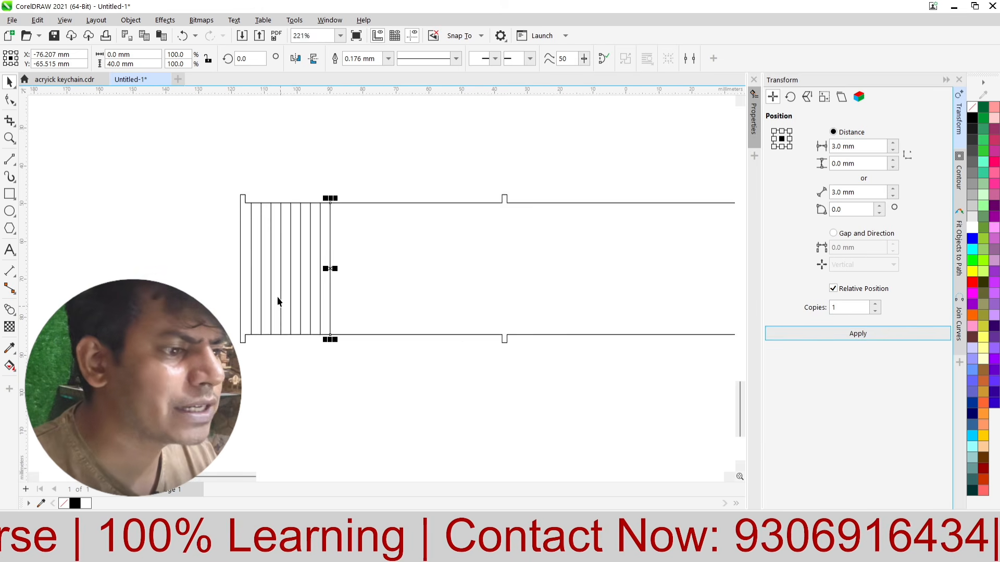
{"action": "left_click", "coordinate": [781, 337]}
{"action": "left_click", "coordinate": [781, 337]}
{"action": "left_click", "coordinate": [781, 337]}
{"action": "left_click", "coordinate": [781, 337]}
{"action": "left_click", "coordinate": [780, 337]}
{"action": "left_click", "coordinate": [781, 336]}
{"action": "left_click", "coordinate": [781, 337]}
{"action": "left_click", "coordinate": [781, 336]}
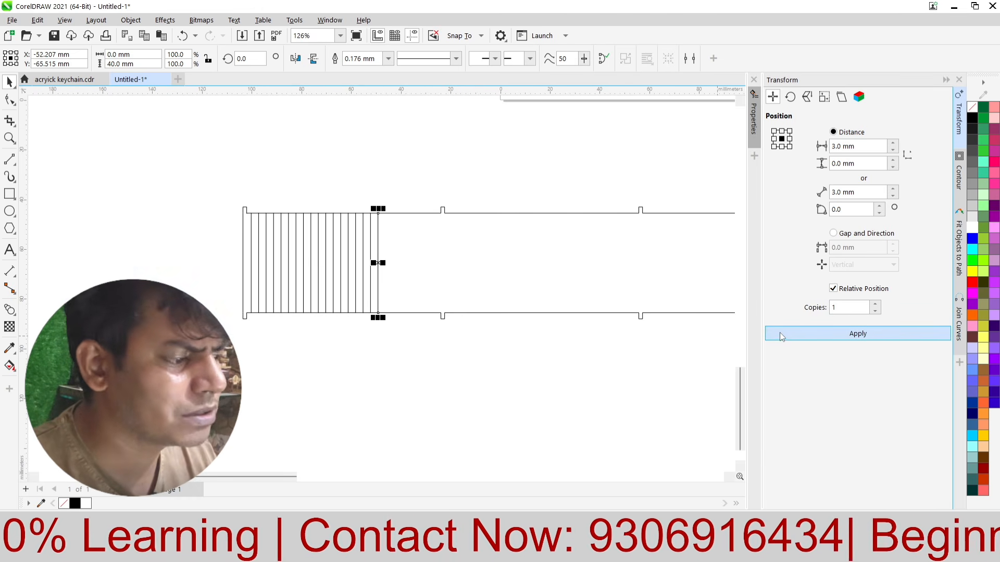
{"action": "left_click", "coordinate": [780, 332]}
Step: Set the number of copies to 10 and repeat the vertical line in batches until the lines pass the strip's third tab
{"action": "double_click", "coordinate": [849, 308]}
{"action": "type", "text": "10"}
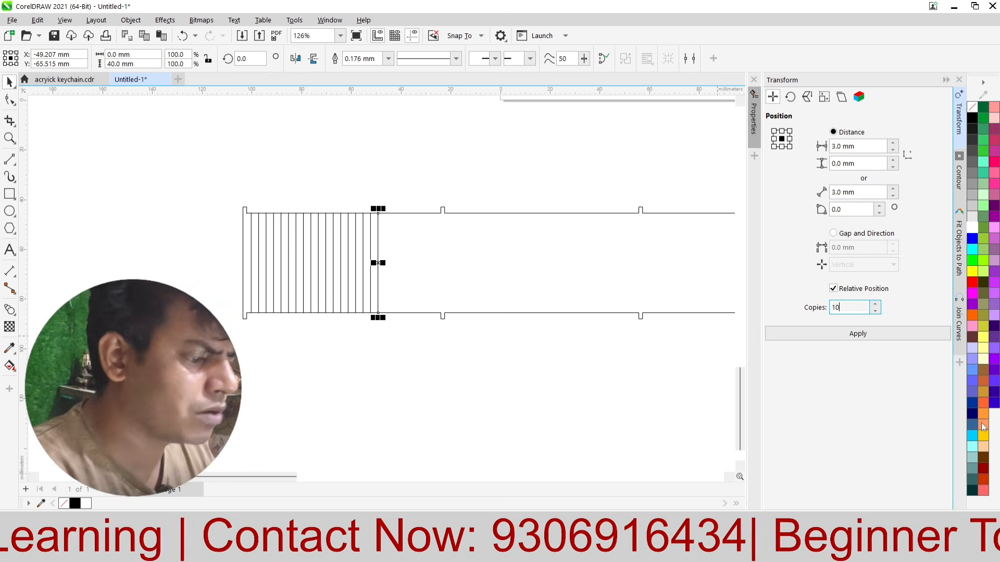
{"action": "left_click", "coordinate": [860, 333]}
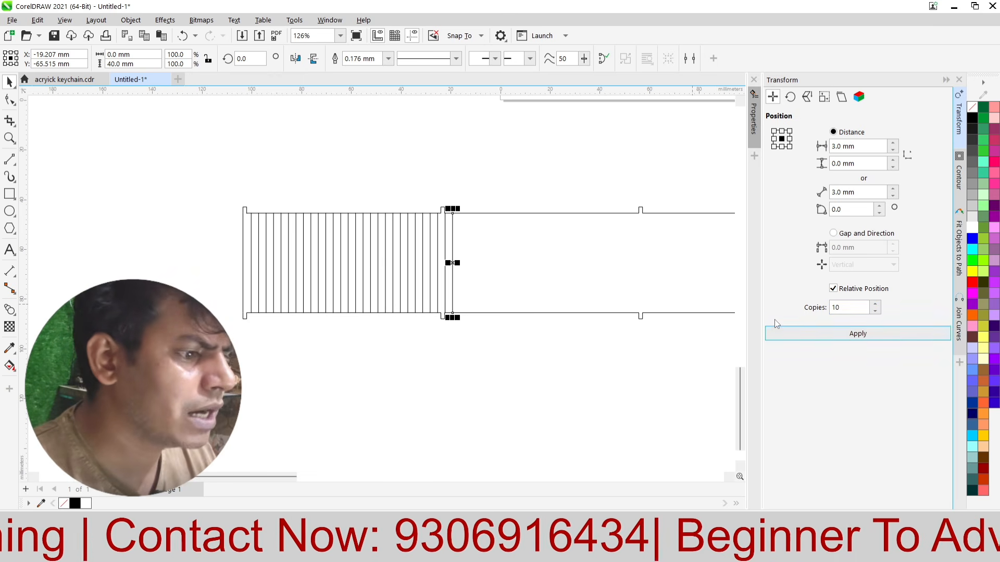
{"action": "left_click", "coordinate": [788, 333]}
{"action": "left_click", "coordinate": [789, 333]}
{"action": "left_click", "coordinate": [789, 333]}
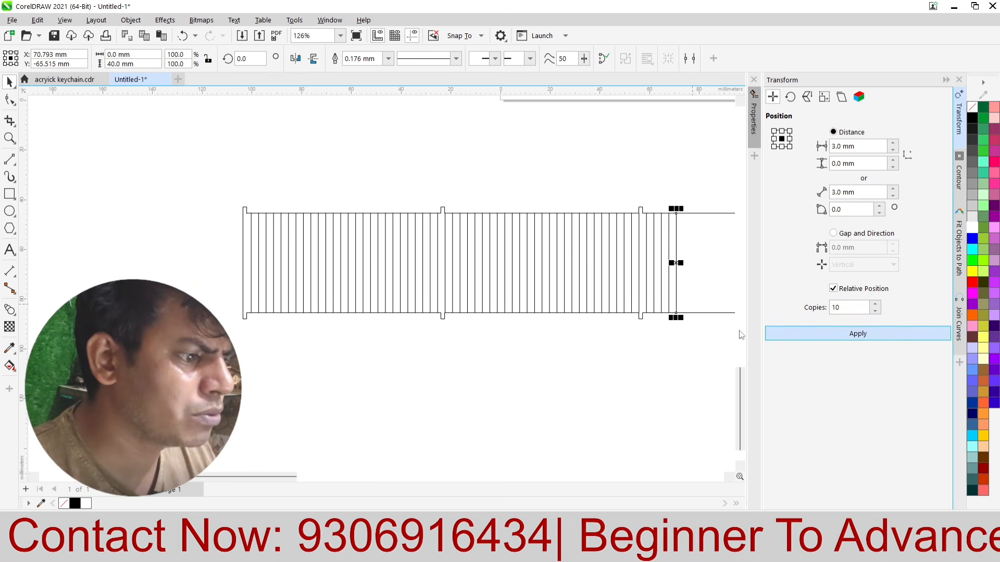
Step: Continue the batches of 10 copies at 3 mm spacing until the vertical lines run past the strip's right end
{"action": "scroll", "coordinate": [261, 253], "scroll_direction": "down", "scroll_amount": 2}
{"action": "scroll", "coordinate": [723, 315], "scroll_direction": "up", "scroll_amount": 1}
{"action": "left_click", "coordinate": [804, 335]}
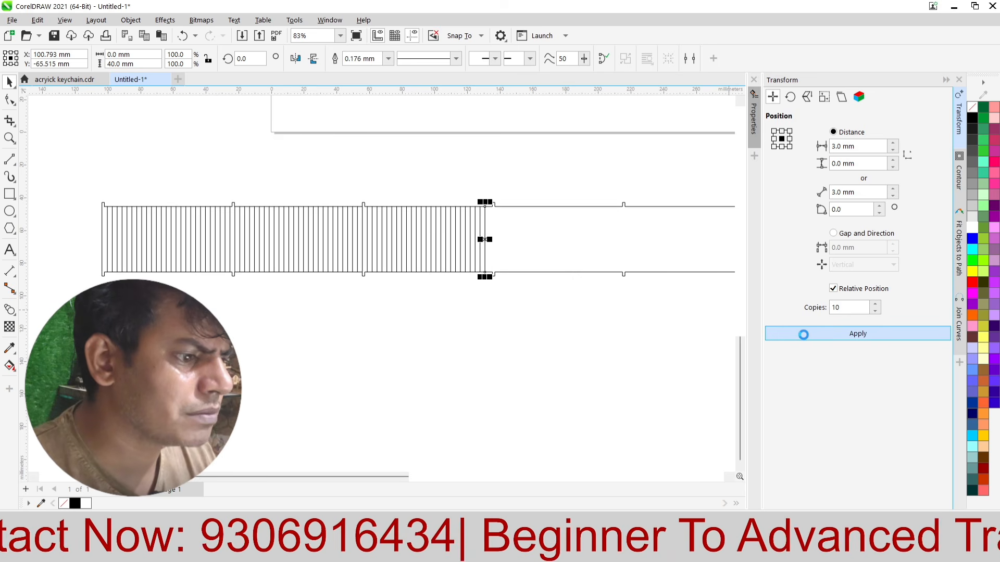
{"action": "left_click", "coordinate": [803, 335]}
{"action": "left_click", "coordinate": [803, 335]}
{"action": "left_click", "coordinate": [804, 336]}
{"action": "left_click", "coordinate": [804, 336]}
{"action": "left_click", "coordinate": [805, 336]}
{"action": "left_click", "coordinate": [805, 336]}
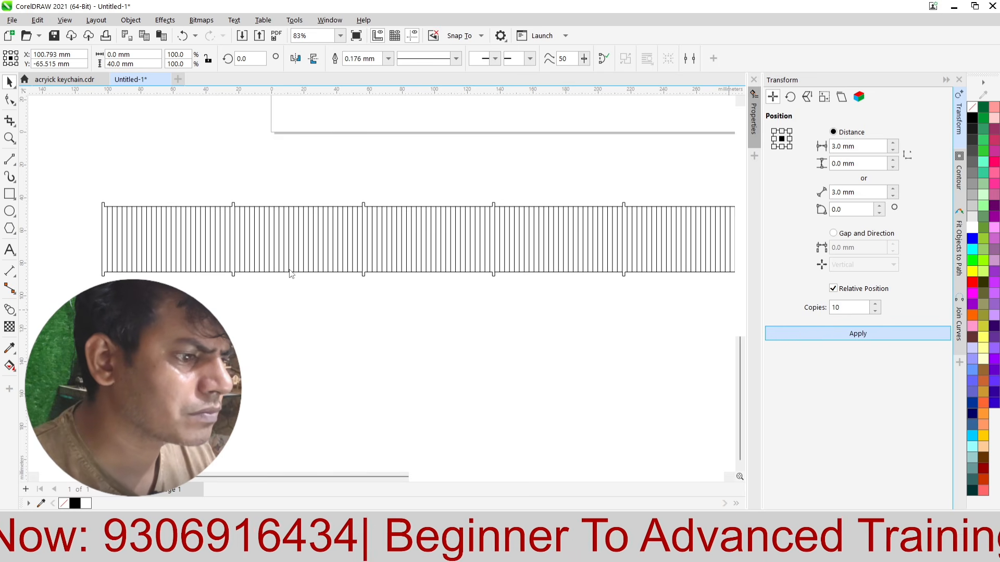
{"action": "scroll", "coordinate": [333, 265], "scroll_direction": "down", "scroll_amount": 2}
{"action": "left_click", "coordinate": [824, 335]}
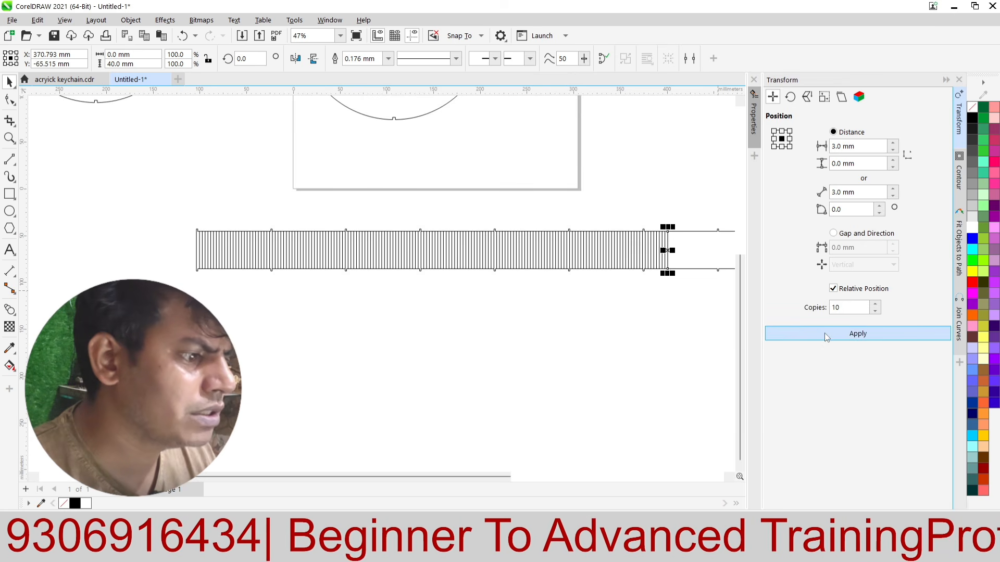
{"action": "scroll", "coordinate": [359, 291], "scroll_direction": "down", "scroll_amount": 1}
{"action": "scroll", "coordinate": [359, 292], "scroll_direction": "down", "scroll_amount": 1}
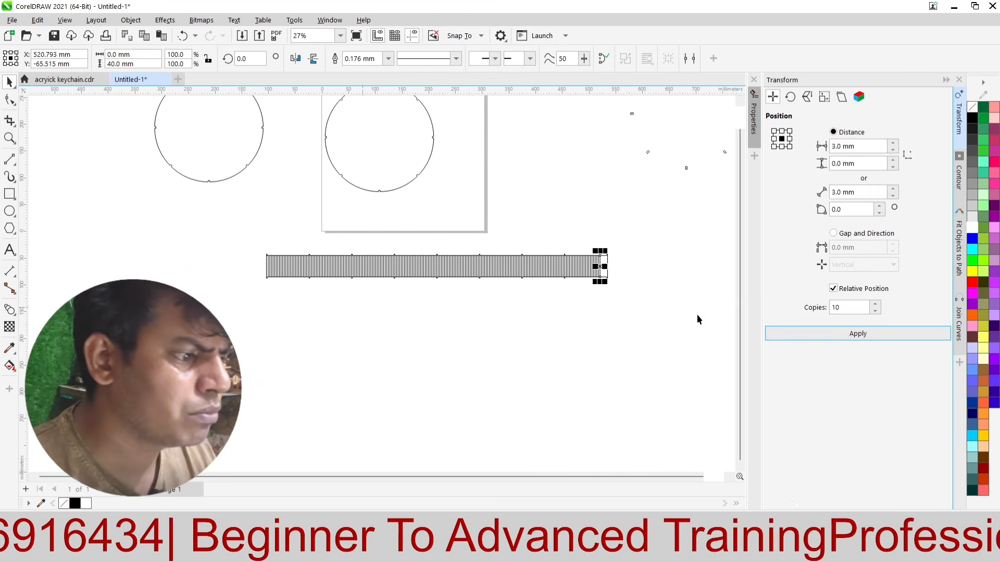
{"action": "left_click", "coordinate": [783, 331]}
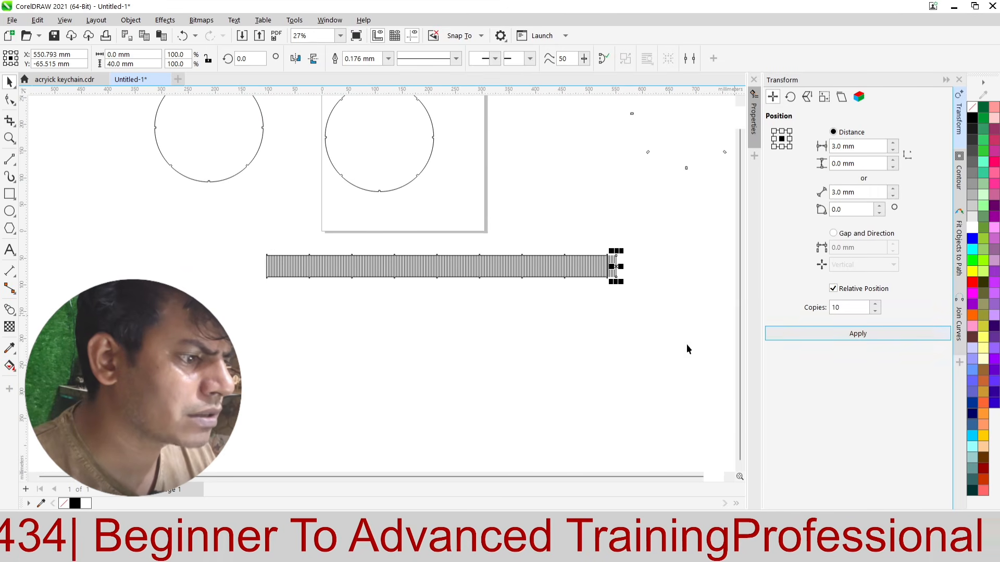
Step: Delete the surplus vertical lines that extend beyond the strip's right end
{"action": "left_click", "coordinate": [682, 312]}
{"action": "scroll", "coordinate": [676, 287], "scroll_direction": "up", "scroll_amount": 1}
{"action": "scroll", "coordinate": [597, 210], "scroll_direction": "up", "scroll_amount": 3}
{"action": "left_click_drag", "start_coordinate": [525, 335], "coordinate": [513, 349]}
{"action": "key", "text": "Delete"}
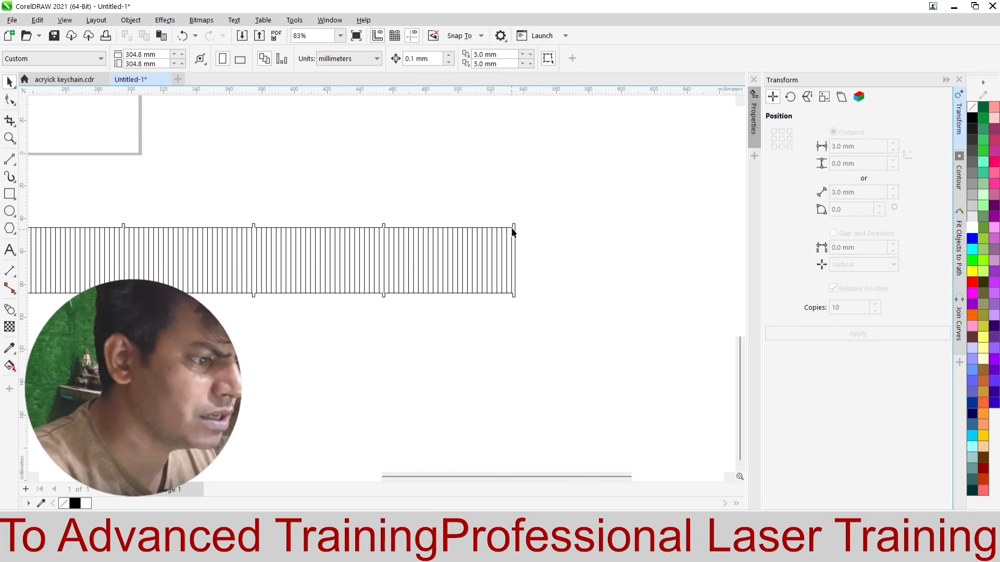
Step: Move the tabbed strip outline up about 54 mm, clear of the row of vertical lines
{"action": "left_click_drag", "start_coordinate": [516, 227], "coordinate": [506, 140]}
{"action": "scroll", "coordinate": [505, 139], "scroll_direction": "down", "scroll_amount": 3}
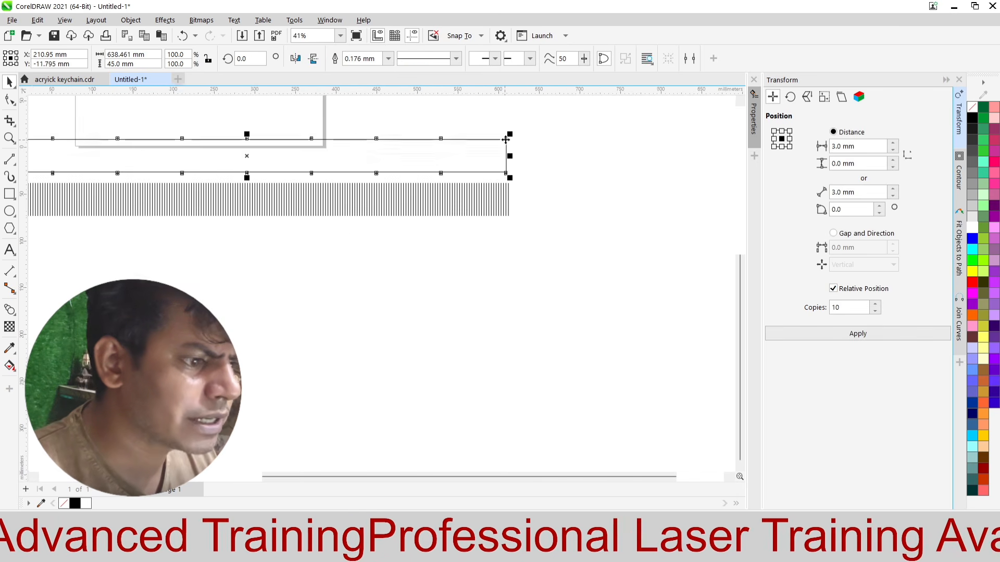
{"action": "left_click", "coordinate": [473, 254]}
Step: Select the whole row of vertical lines and move it down about 80 mm, away from the strip outline
{"action": "scroll", "coordinate": [473, 254], "scroll_direction": "down", "scroll_amount": 2}
{"action": "left_click_drag", "start_coordinate": [521, 210], "coordinate": [521, 209]}
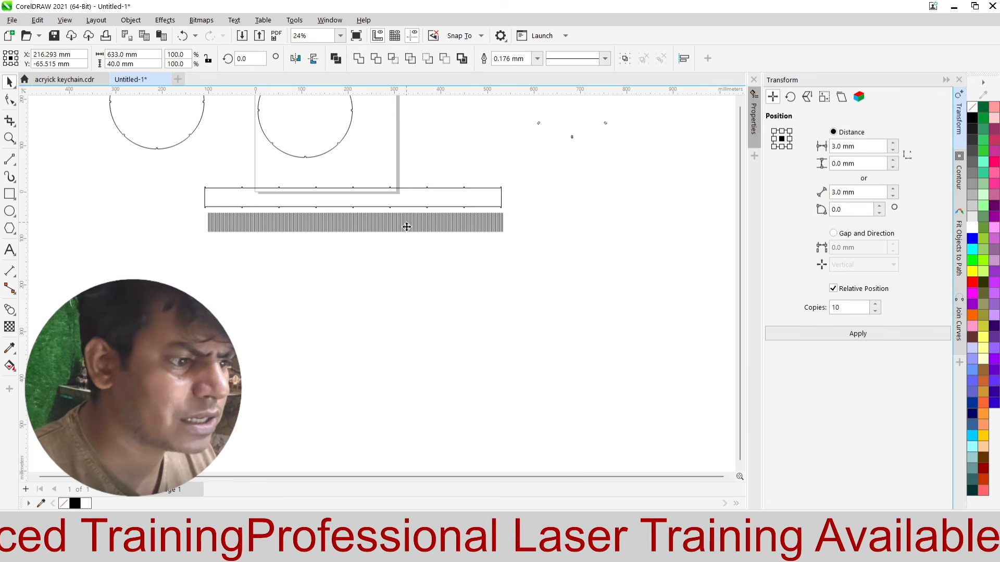
{"action": "left_click_drag", "start_coordinate": [406, 223], "coordinate": [408, 265]}
{"action": "scroll", "coordinate": [339, 286], "scroll_direction": "up", "scroll_amount": 3}
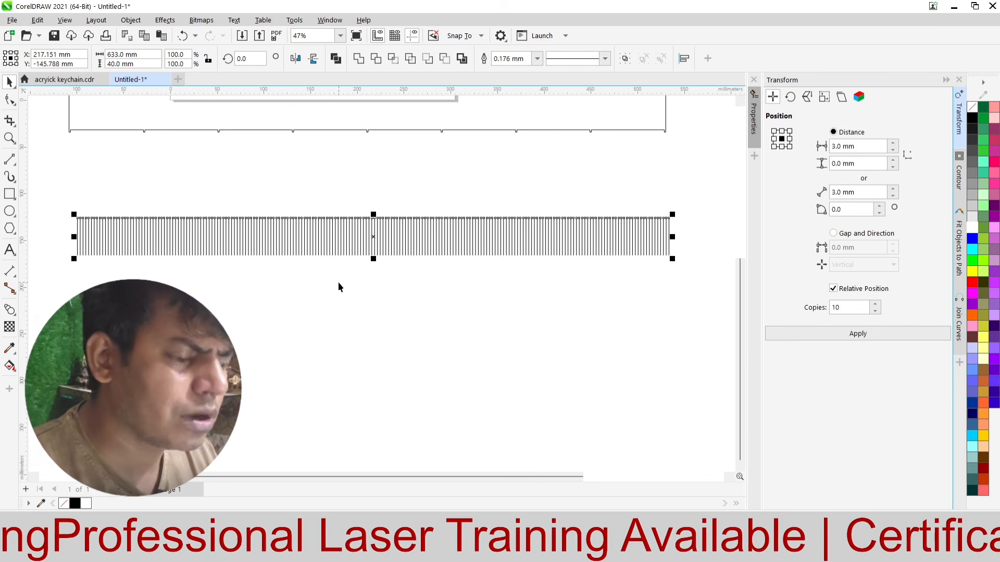
{"action": "left_click", "coordinate": [338, 286]}
Step: Place a horizontal guideline across the upper part of the vertical lines at Y about -139.2 mm
{"action": "scroll", "coordinate": [167, 241], "scroll_direction": "up", "scroll_amount": 3}
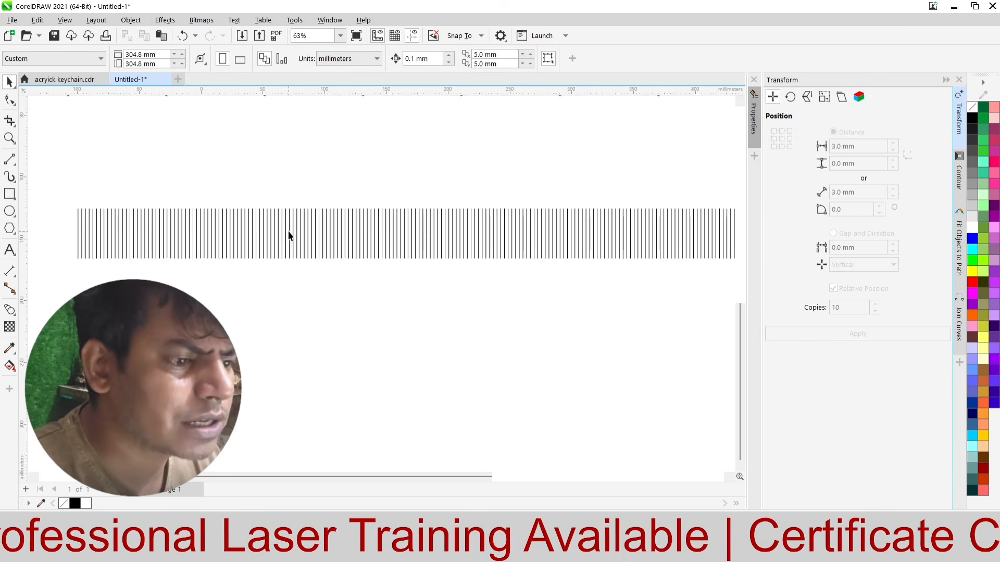
{"action": "left_click", "coordinate": [192, 227]}
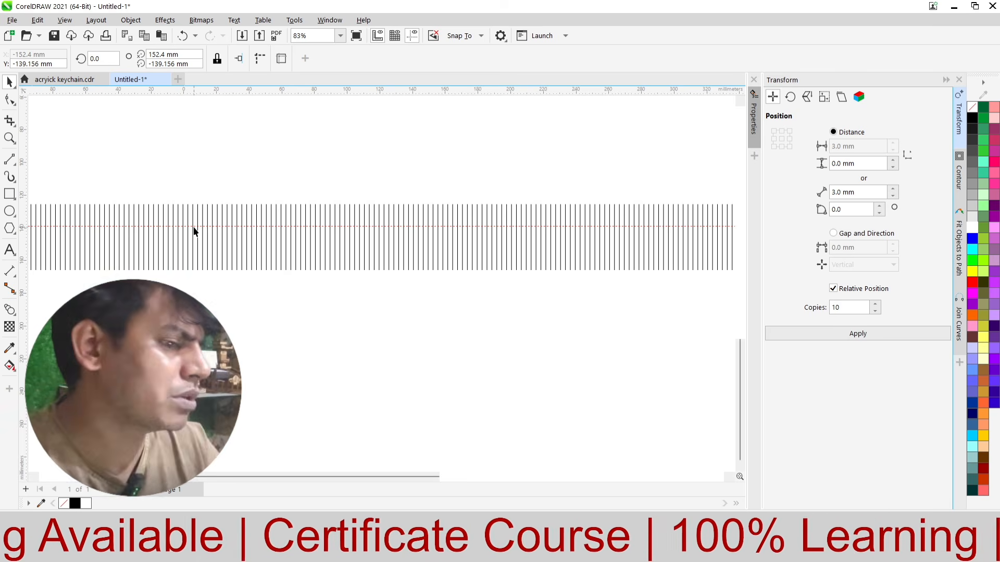
{"action": "scroll", "coordinate": [286, 232], "scroll_direction": "up", "scroll_amount": 3}
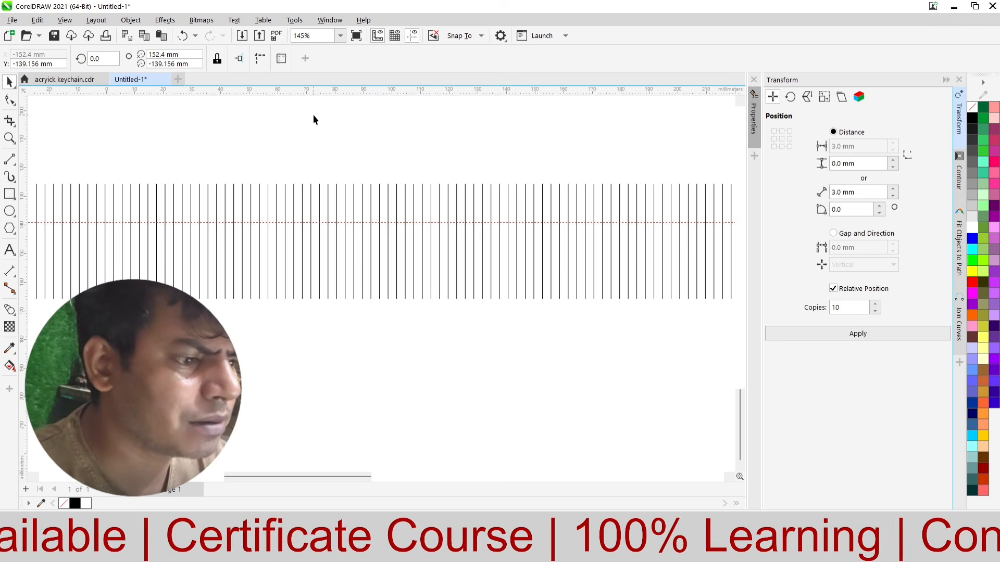
Step: Place a second horizontal guideline below the first across the vertical lines, adjusting it to Y about -151.9 mm
{"action": "left_click_drag", "start_coordinate": [307, 151], "coordinate": [293, 267]}
{"action": "scroll", "coordinate": [289, 267], "scroll_direction": "down", "scroll_amount": 4}
{"action": "scroll", "coordinate": [290, 267], "scroll_direction": "up", "scroll_amount": 4}
{"action": "scroll", "coordinate": [290, 266], "scroll_direction": "down", "scroll_amount": 4}
{"action": "scroll", "coordinate": [292, 267], "scroll_direction": "up", "scroll_amount": 3}
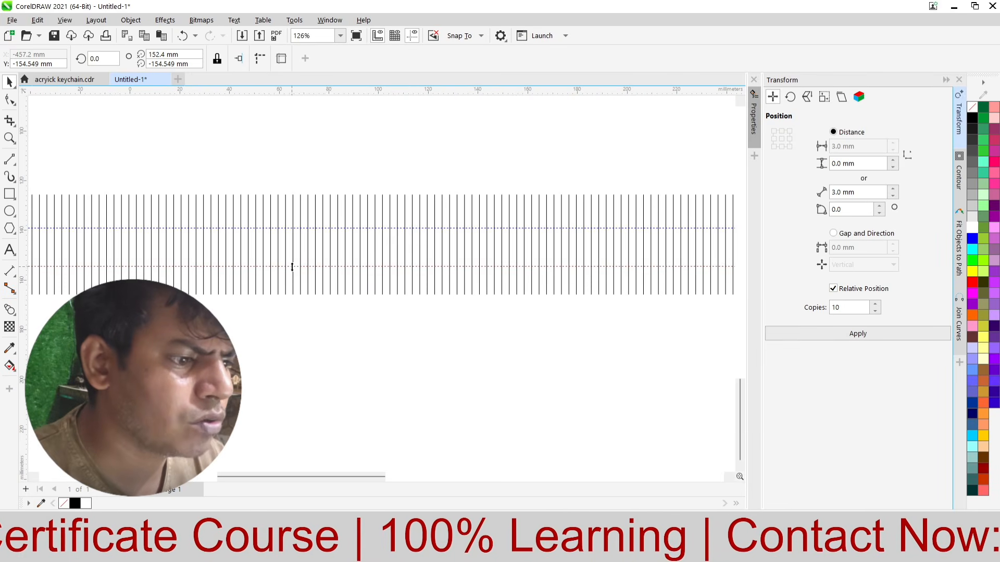
{"action": "left_click_drag", "start_coordinate": [295, 267], "coordinate": [297, 262]}
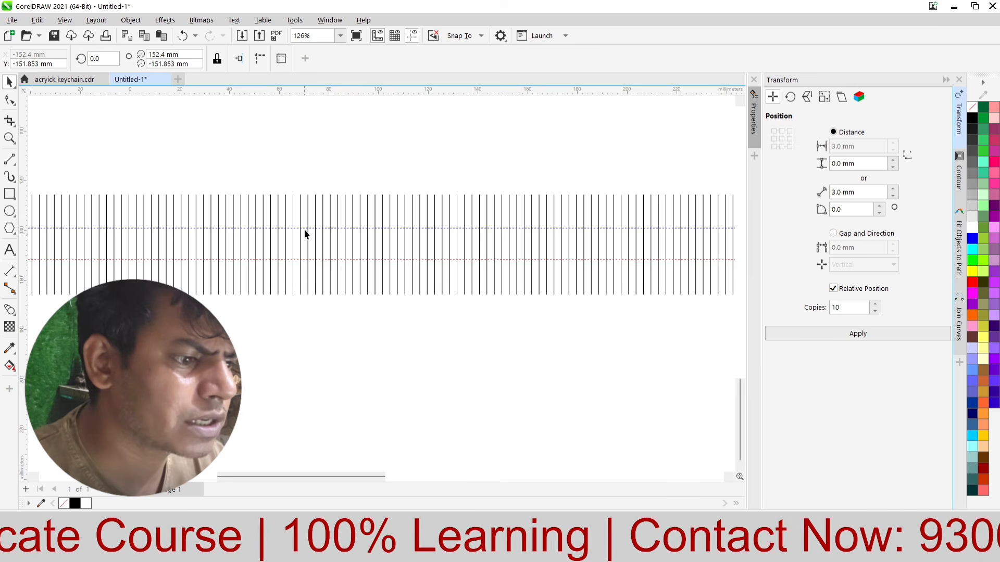
{"action": "scroll", "coordinate": [305, 229], "scroll_direction": "down", "scroll_amount": 2}
{"action": "left_click", "coordinate": [266, 302]}
Step: Remove the middle segments of all vertical lines between the two guidelines with the Virtual Segment Delete tool
{"action": "scroll", "coordinate": [172, 283], "scroll_direction": "down", "scroll_amount": 1}
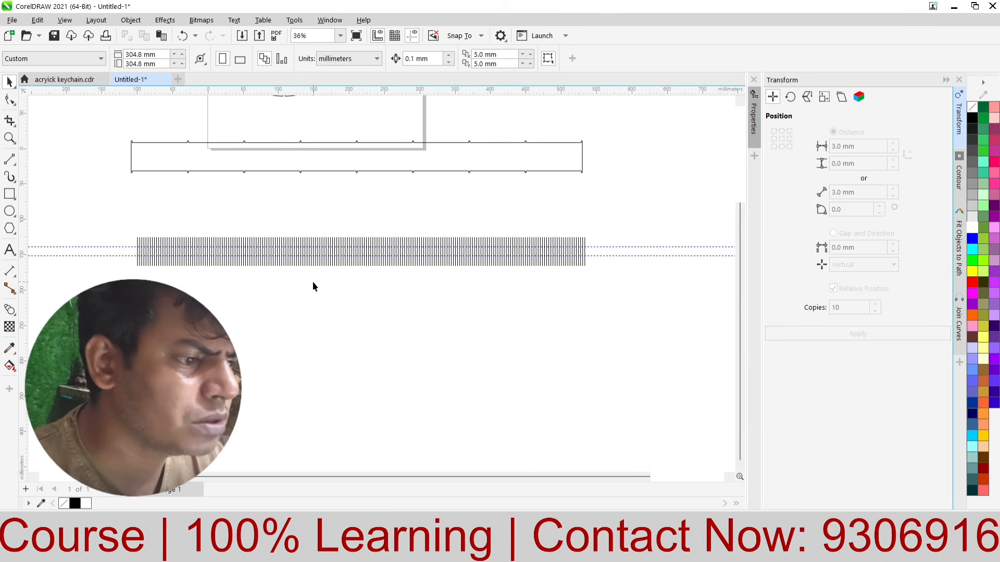
{"action": "scroll", "coordinate": [101, 178], "scroll_direction": "up", "scroll_amount": 1}
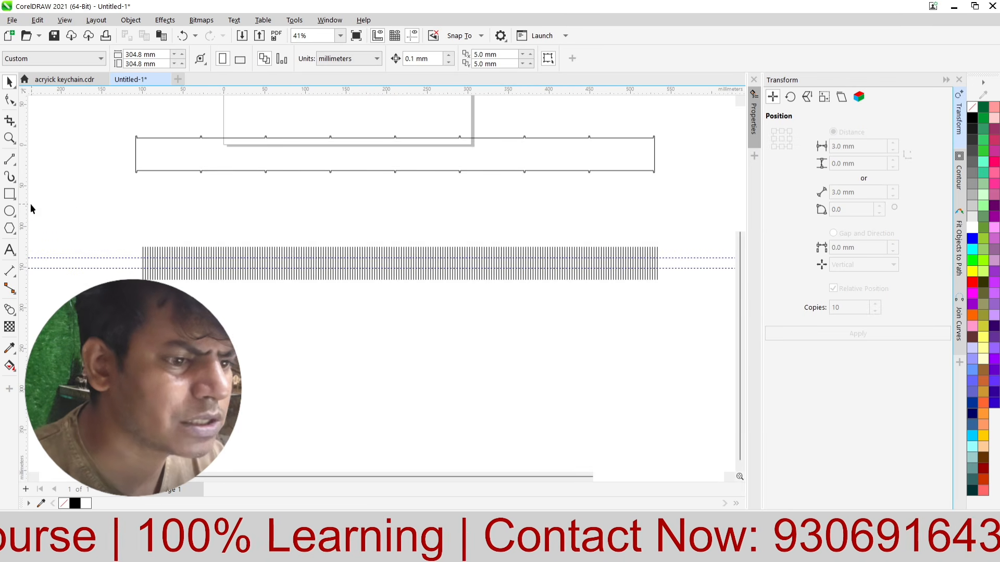
{"action": "left_click", "coordinate": [16, 129]}
{"action": "left_click", "coordinate": [42, 163]}
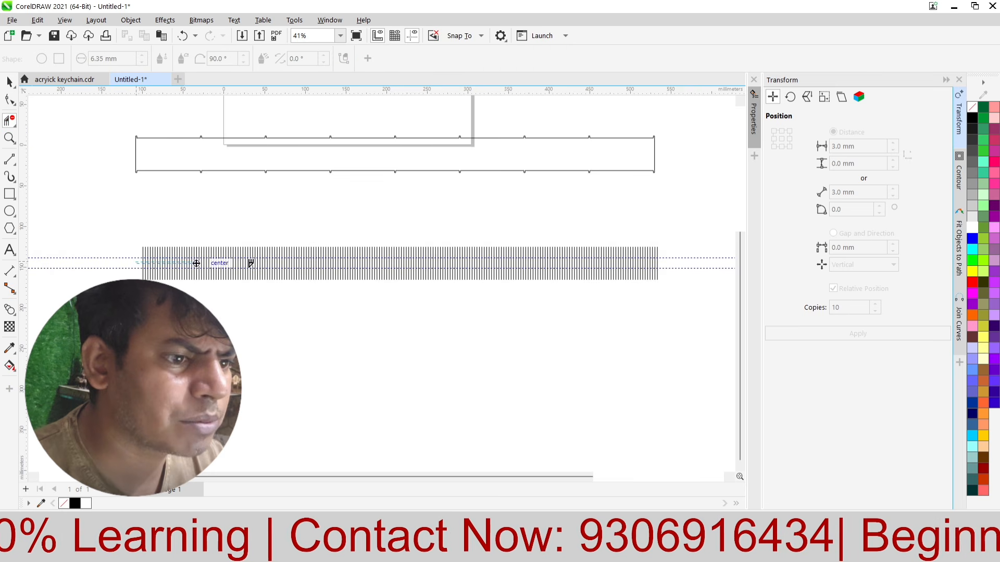
{"action": "left_click", "coordinate": [693, 261]}
{"action": "left_click", "coordinate": [9, 81]}
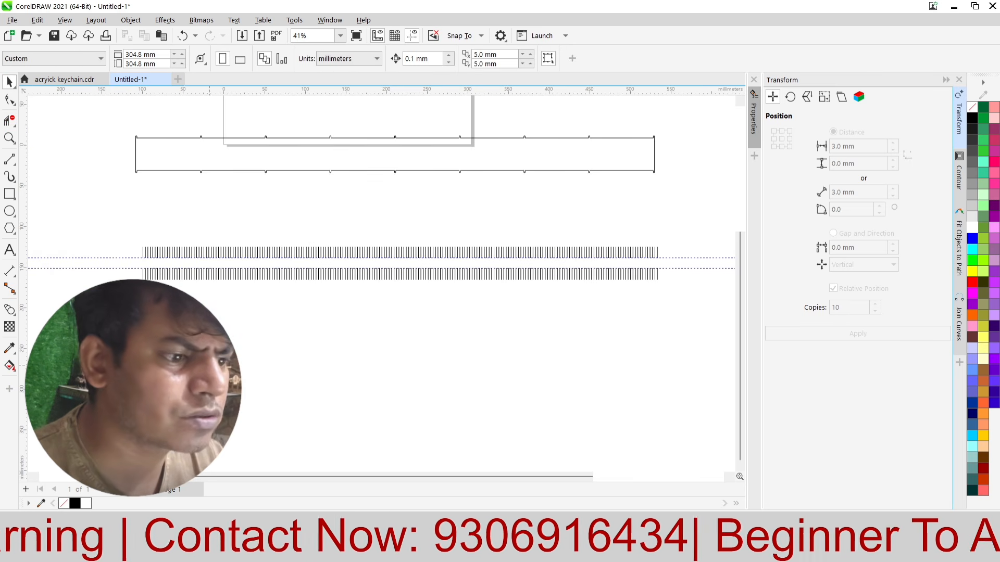
Step: Draw a vertical line about 35.6 mm long in the space between the first two lines, bridging the gap
{"action": "scroll", "coordinate": [211, 297], "scroll_direction": "up", "scroll_amount": 1}
{"action": "scroll", "coordinate": [110, 265], "scroll_direction": "up", "scroll_amount": 8}
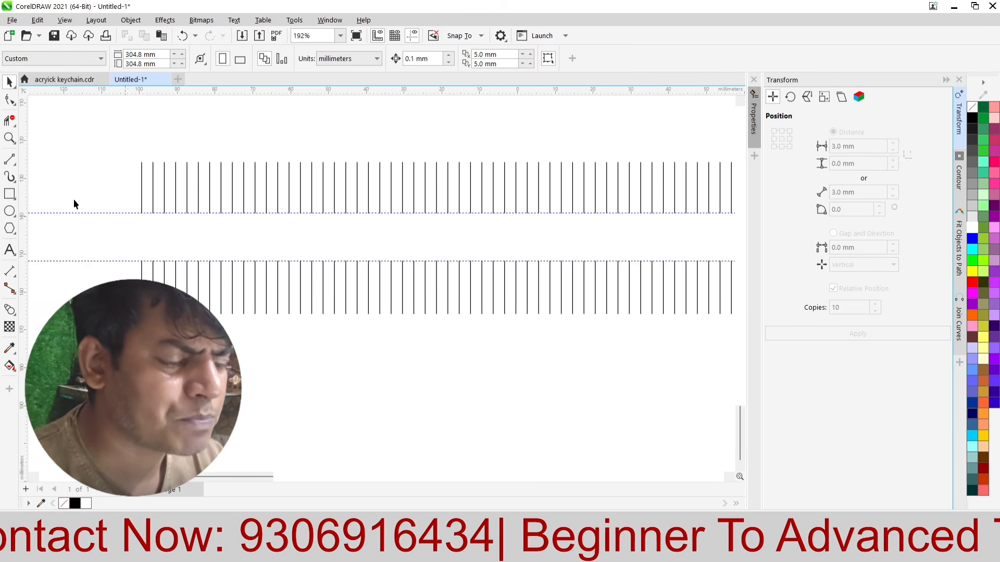
{"action": "scroll", "coordinate": [74, 199], "scroll_direction": "up", "scroll_amount": 4}
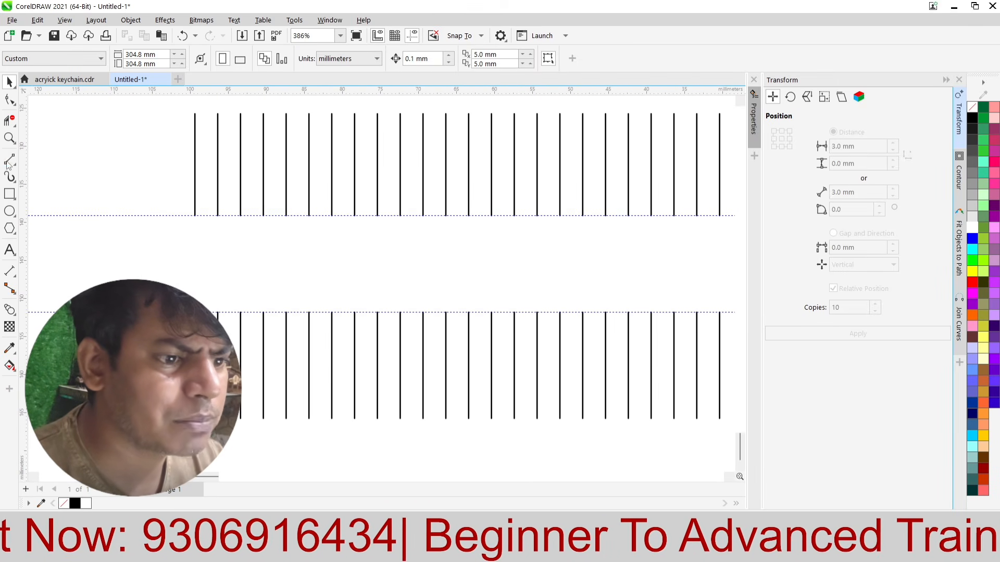
{"action": "left_click", "coordinate": [11, 160]}
{"action": "left_click_drag", "start_coordinate": [204, 122], "coordinate": [204, 311]}
{"action": "left_click_drag", "start_coordinate": [204, 393], "coordinate": [204, 392]}
{"action": "left_click", "coordinate": [9, 82]}
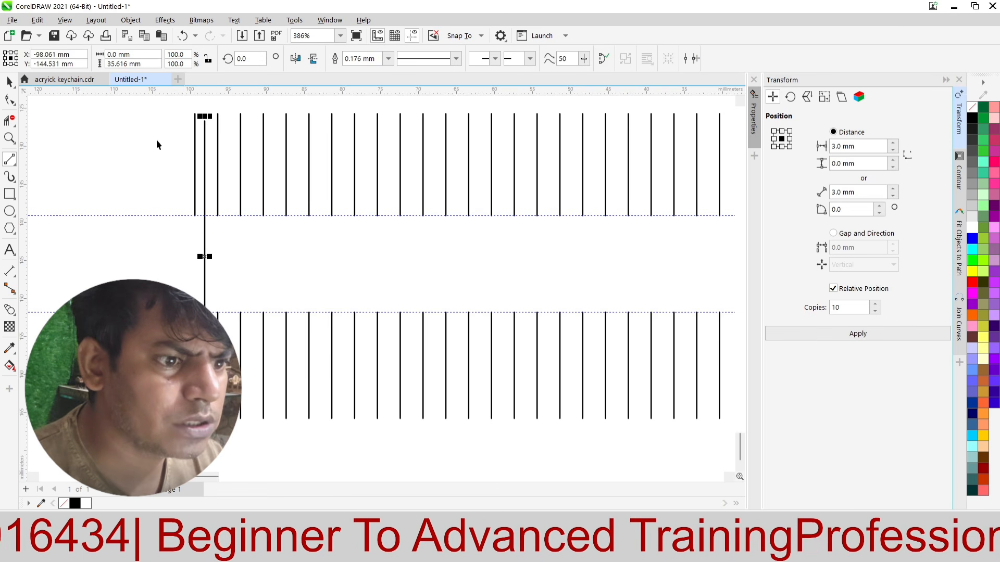
Step: Align the new line's centre vertically with the neighbouring first line of the row
{"action": "left_click", "coordinate": [195, 155], "text": "shift"}
{"action": "key", "text": "e"}
{"action": "left_click", "coordinate": [115, 219]}
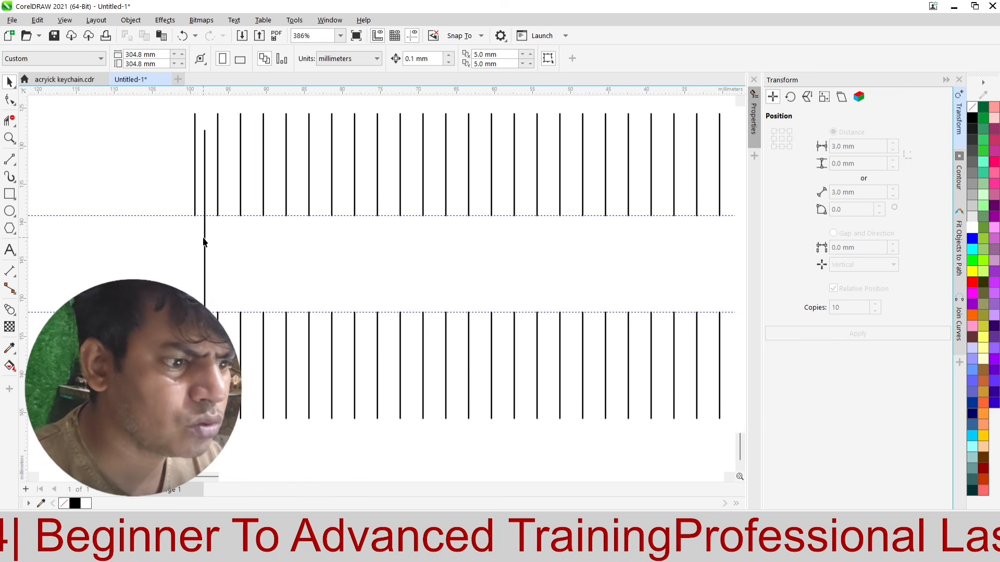
Step: Shorten the new vertical line from both ends about its centre to about 22.7 mm
{"action": "left_click", "coordinate": [204, 239]}
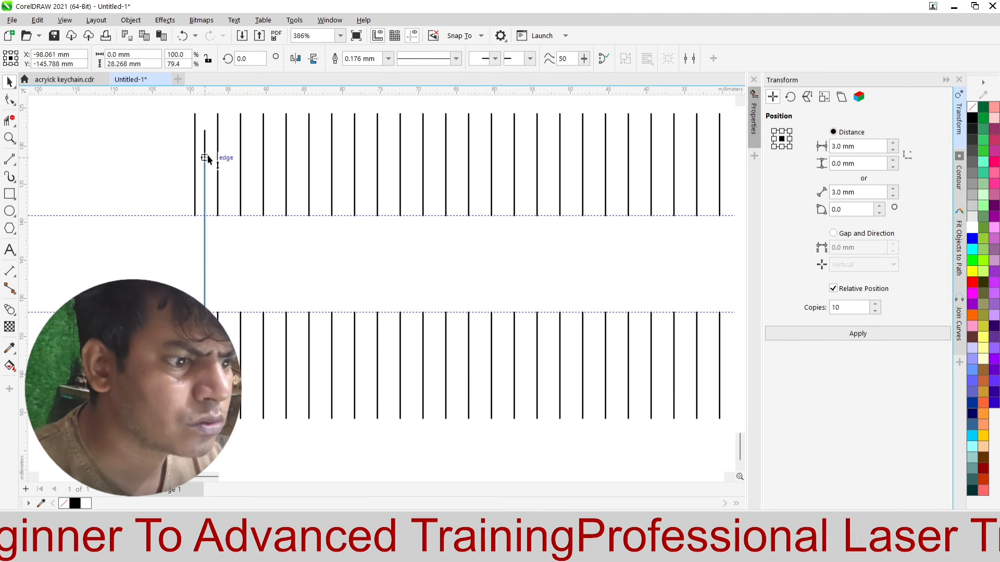
{"action": "scroll", "coordinate": [108, 218], "scroll_direction": "down", "scroll_amount": 1}
{"action": "left_click", "coordinate": [121, 261]}
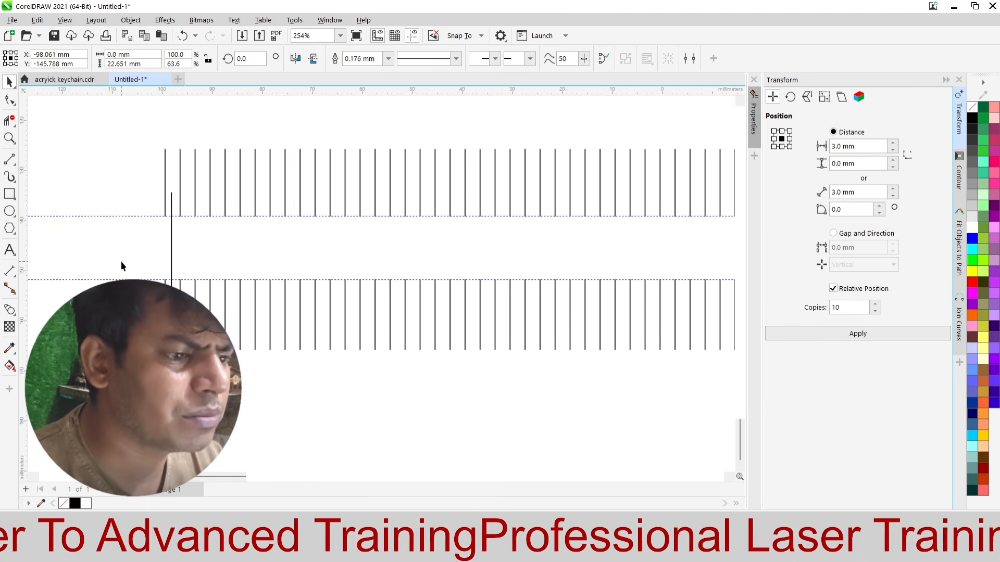
Step: Repeat the short vertical line along the whole row in batches of 10 copies spaced 3 mm apart horizontally
{"action": "left_click", "coordinate": [172, 241]}
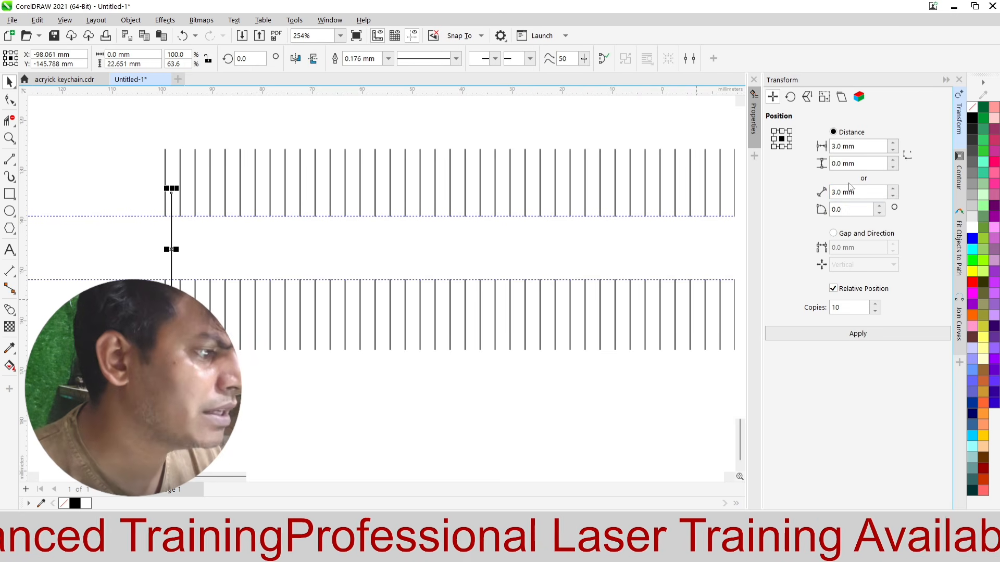
{"action": "left_click", "coordinate": [838, 334]}
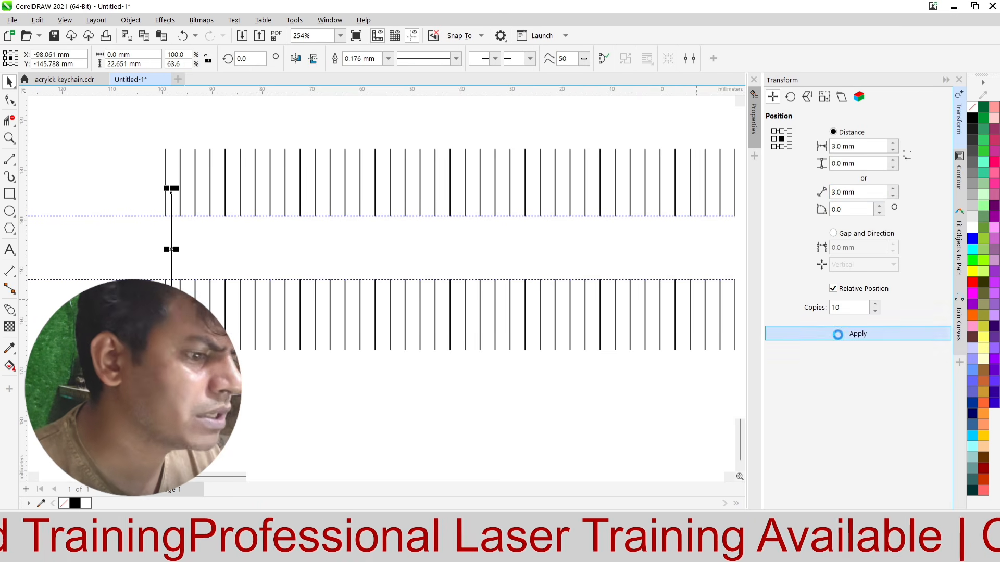
{"action": "left_click", "coordinate": [837, 334]}
{"action": "left_click", "coordinate": [838, 334]}
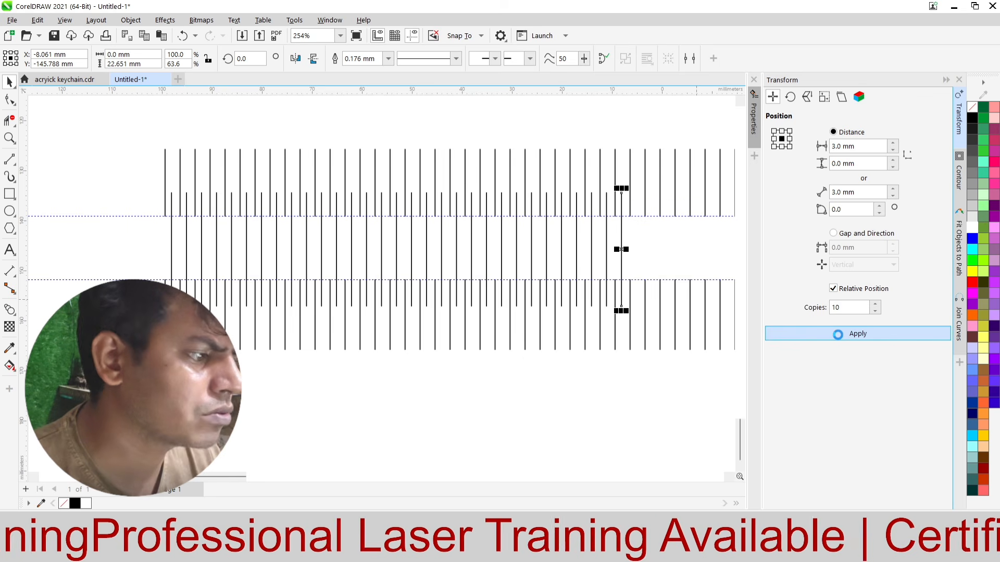
{"action": "left_click", "coordinate": [838, 336]}
{"action": "left_click", "coordinate": [837, 336]}
{"action": "scroll", "coordinate": [158, 270], "scroll_direction": "down", "scroll_amount": 2}
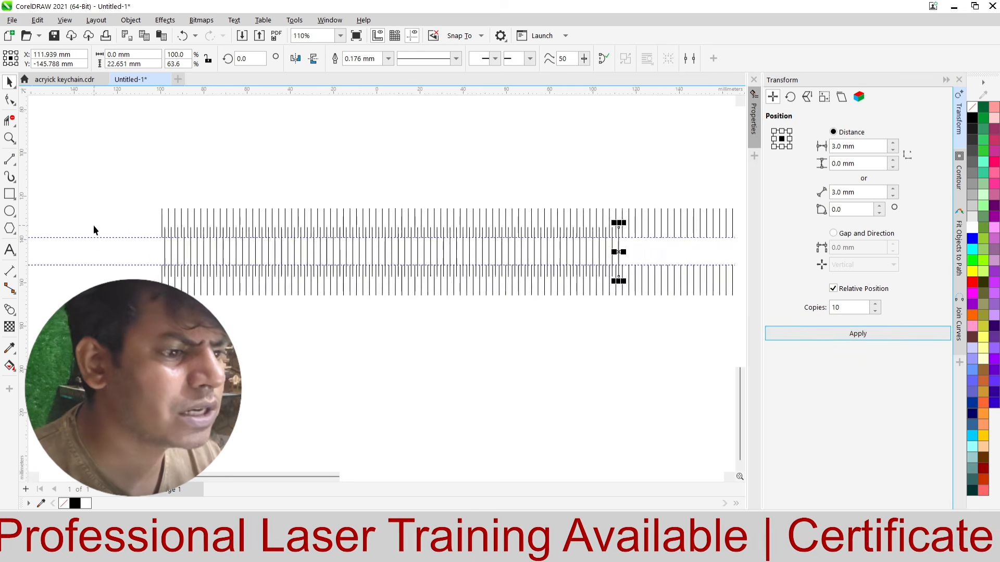
{"action": "left_click", "coordinate": [790, 336]}
{"action": "left_click", "coordinate": [790, 335]}
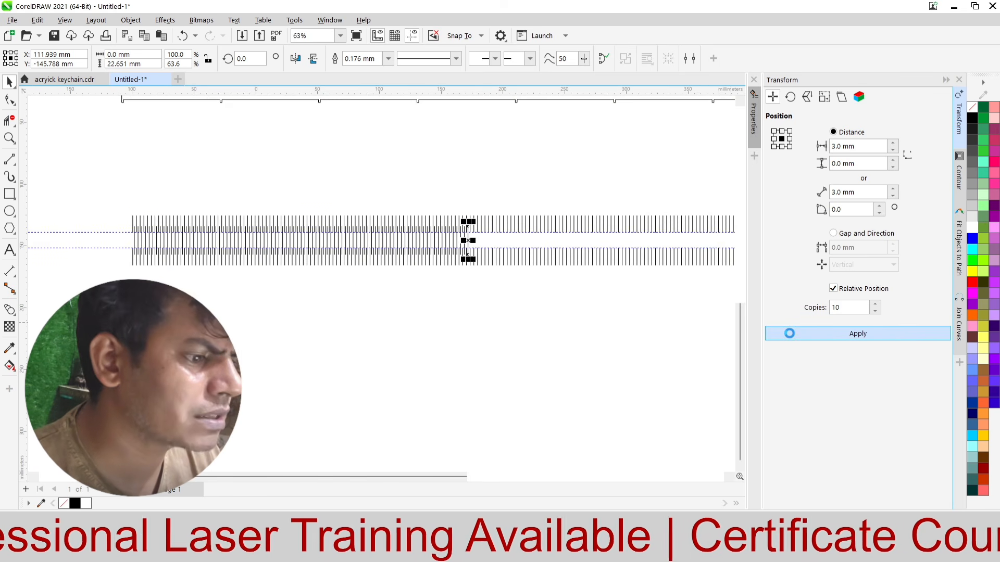
{"action": "left_click", "coordinate": [789, 336]}
{"action": "left_click", "coordinate": [790, 335]}
{"action": "left_click", "coordinate": [789, 335]}
{"action": "left_click", "coordinate": [789, 334]}
{"action": "left_click", "coordinate": [789, 335]}
{"action": "left_click", "coordinate": [789, 334]}
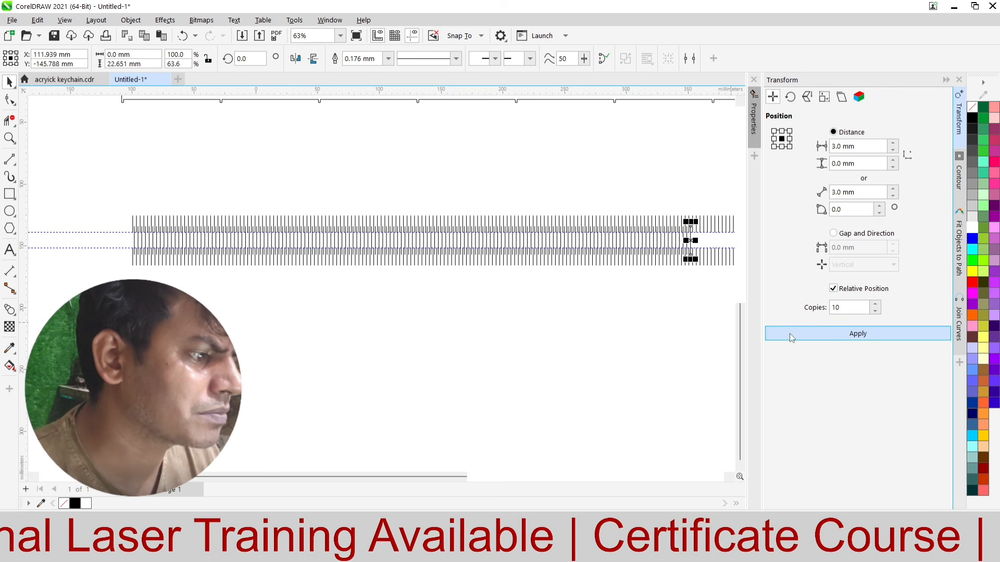
{"action": "left_click", "coordinate": [790, 334]}
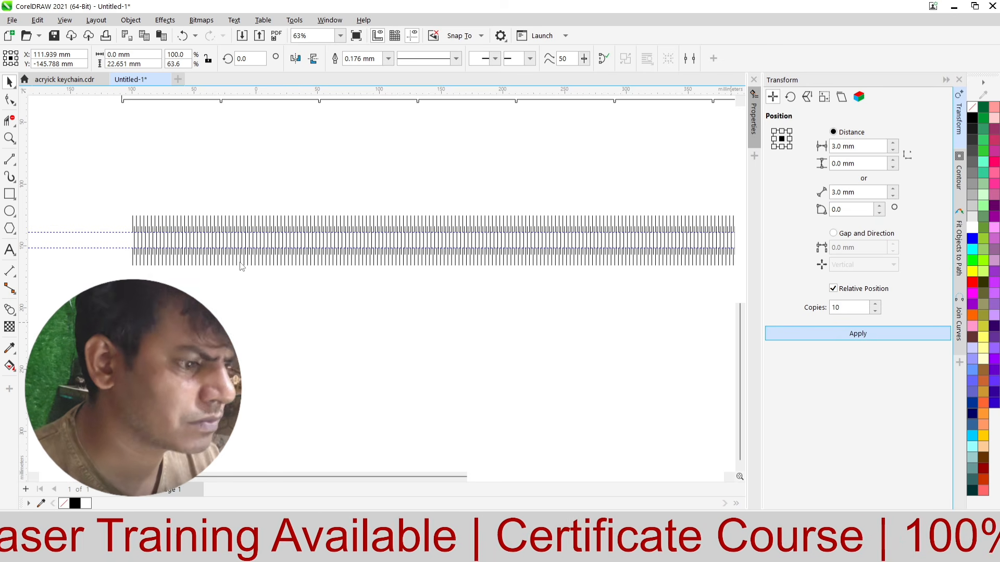
Step: Delete the surplus short lines that extend past the end of the long-line rows
{"action": "scroll", "coordinate": [238, 262], "scroll_direction": "down", "scroll_amount": 3}
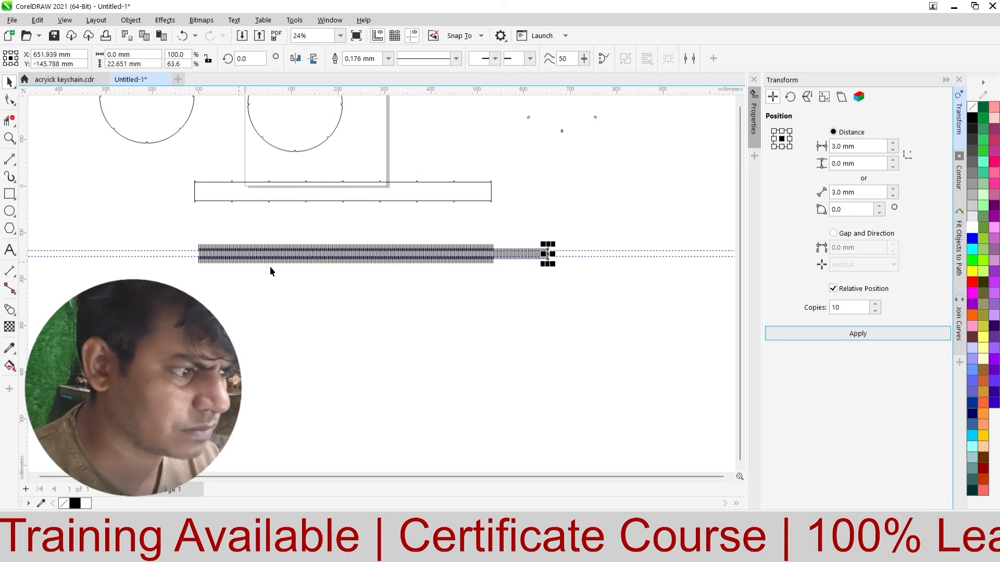
{"action": "scroll", "coordinate": [584, 246], "scroll_direction": "up", "scroll_amount": 3}
{"action": "left_click_drag", "start_coordinate": [566, 220], "coordinate": [321, 389]}
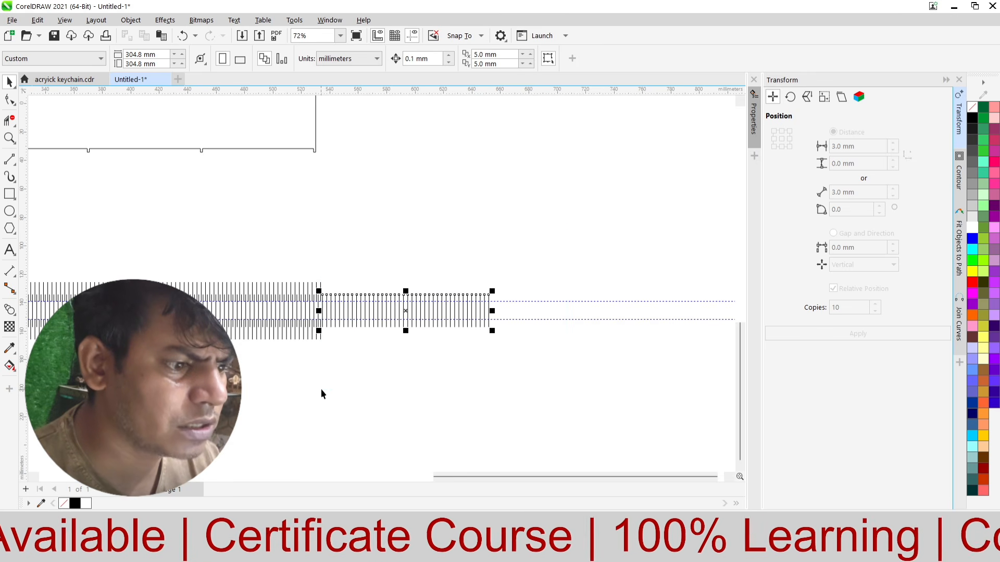
{"action": "key", "text": "Delete"}
Step: Group all the vertical flex-cut lines and centre the group horizontally and vertically on the tabbed strip
{"action": "scroll", "coordinate": [460, 287], "scroll_direction": "down", "scroll_amount": 3}
{"action": "left_click_drag", "start_coordinate": [463, 273], "coordinate": [79, 375]}
{"action": "key", "text": "ctrl+g"}
{"action": "left_click", "coordinate": [241, 246], "text": "shift"}
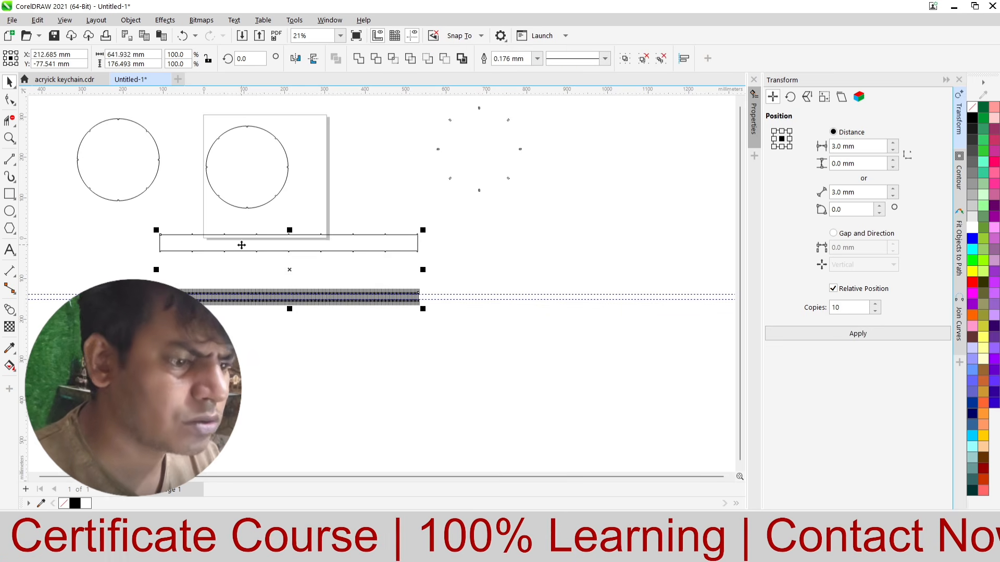
{"action": "key", "text": "c"}
{"action": "key", "text": "e"}
Step: Examine how the staggered flex-cut lines fit inside the strip outline and around its tabs
{"action": "scroll", "coordinate": [370, 357], "scroll_direction": "up", "scroll_amount": 6}
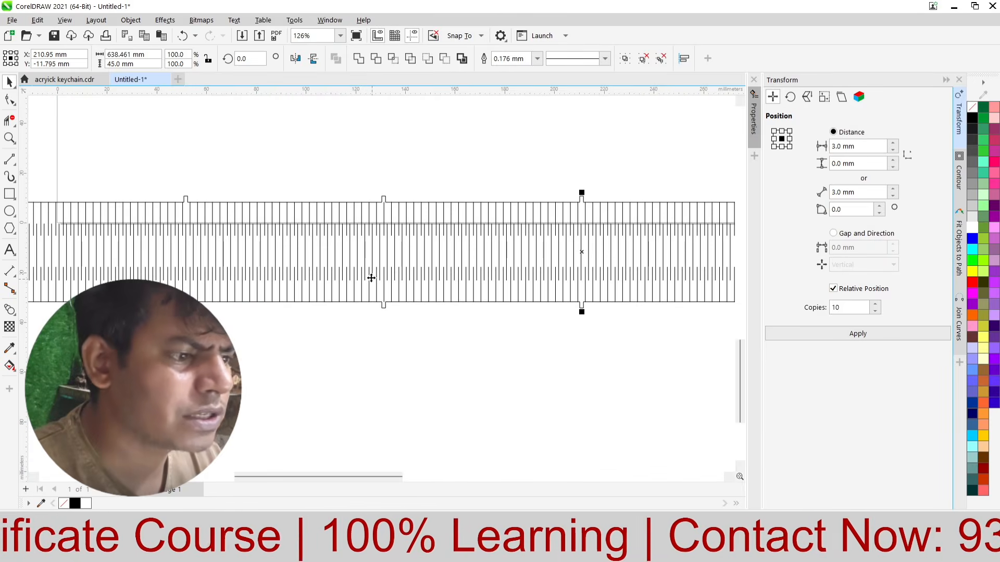
{"action": "scroll", "coordinate": [400, 223], "scroll_direction": "down", "scroll_amount": 4}
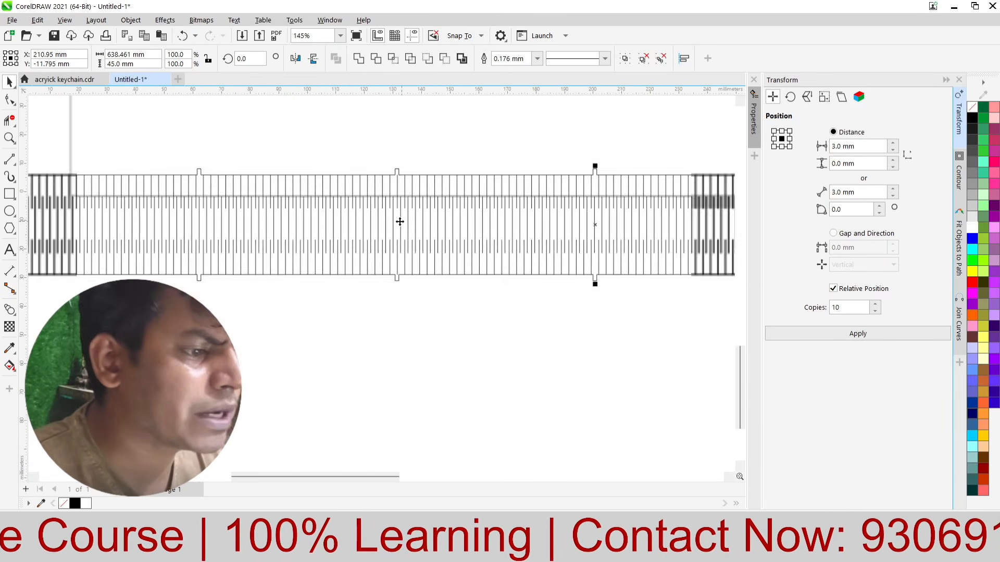
{"action": "scroll", "coordinate": [169, 265], "scroll_direction": "up", "scroll_amount": 5}
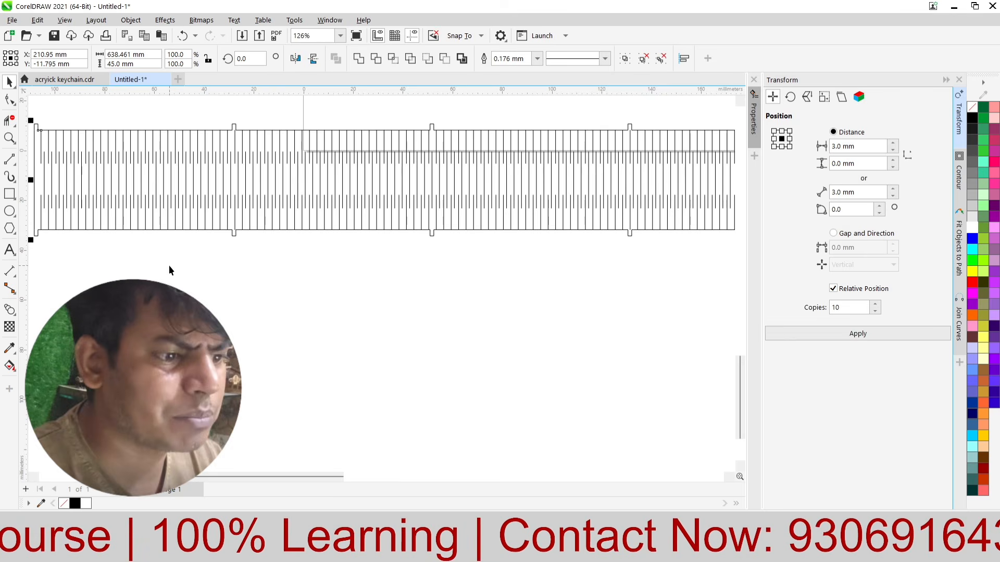
{"action": "left_click", "coordinate": [279, 304]}
{"action": "scroll", "coordinate": [211, 117], "scroll_direction": "up", "scroll_amount": 6}
{"action": "scroll", "coordinate": [265, 160], "scroll_direction": "up", "scroll_amount": 1}
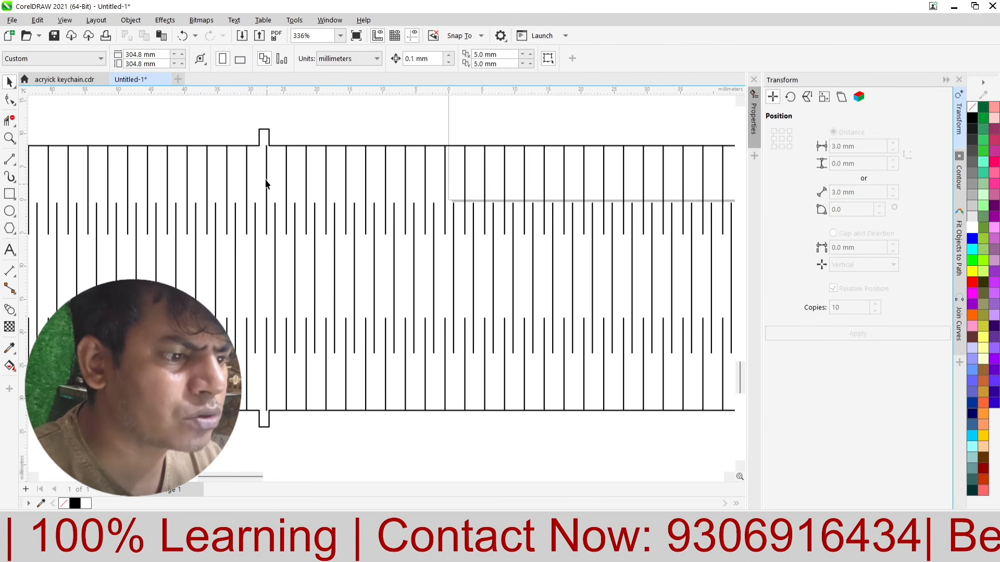
{"action": "left_click", "coordinate": [267, 169]}
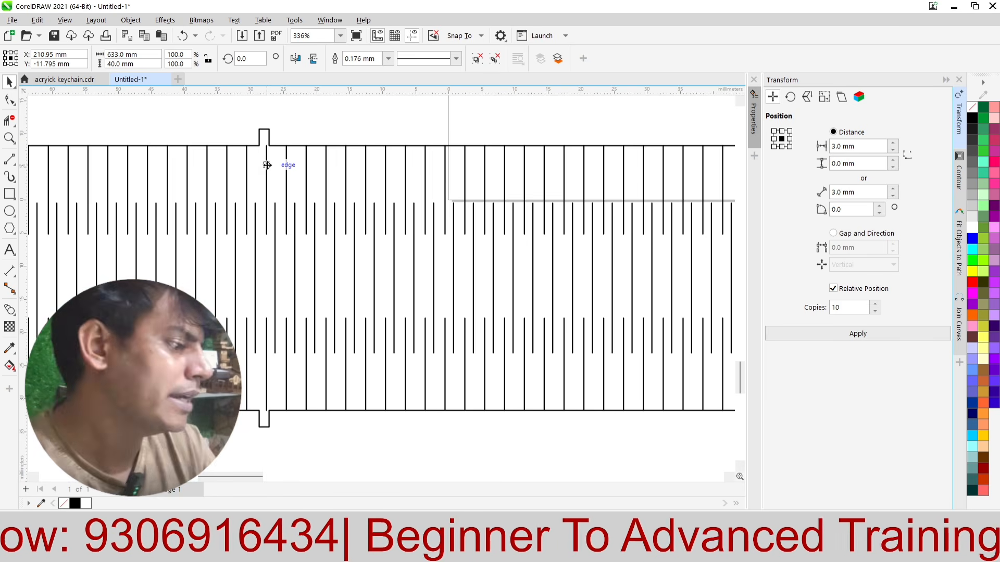
{"action": "scroll", "coordinate": [286, 181], "scroll_direction": "down", "scroll_amount": 2}
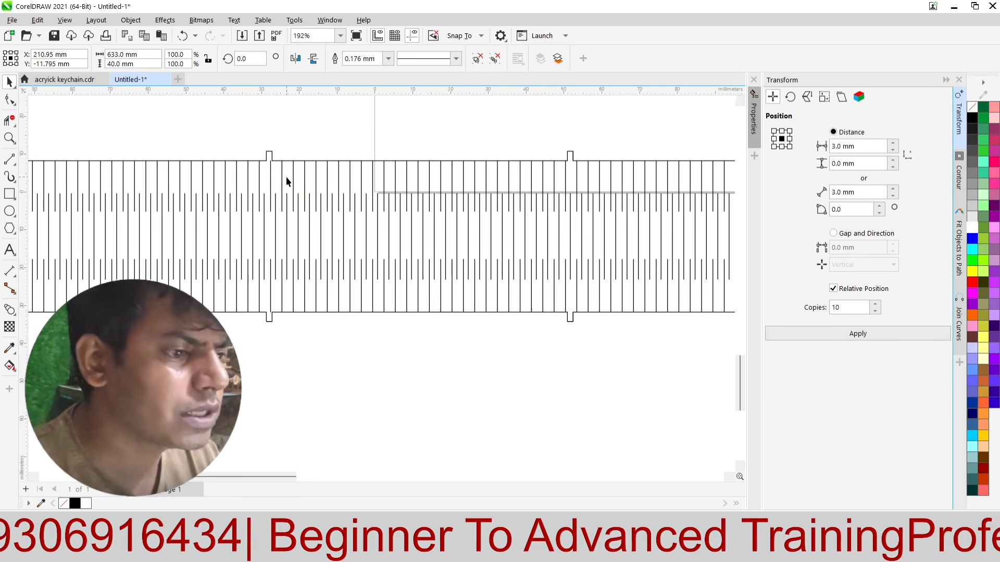
Step: Give the tabbed strip and its grouped flex-cut lines a red outline
{"action": "scroll", "coordinate": [286, 181], "scroll_direction": "down", "scroll_amount": 5}
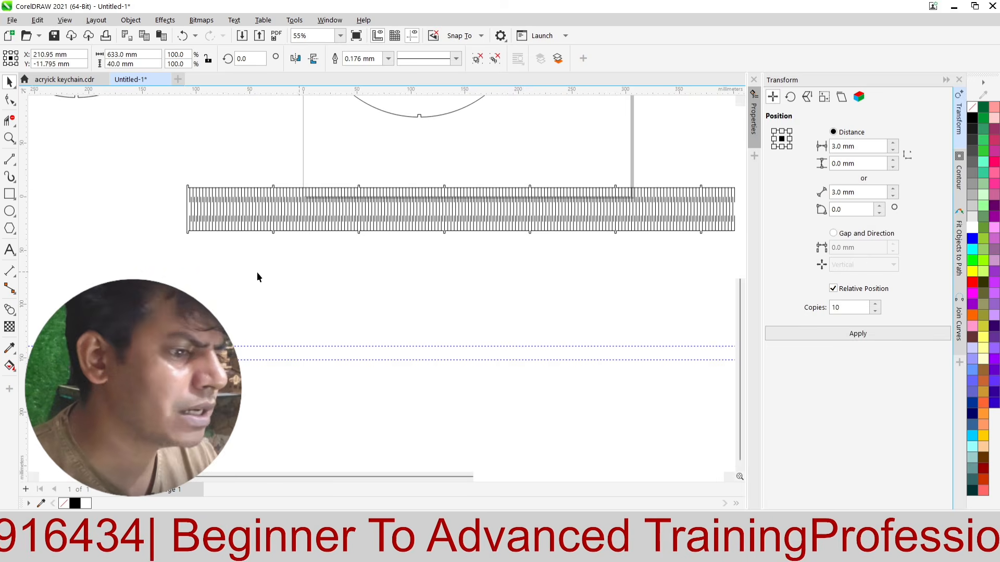
{"action": "scroll", "coordinate": [120, 267], "scroll_direction": "down", "scroll_amount": 2}
{"action": "left_click_drag", "start_coordinate": [120, 267], "coordinate": [636, 202]}
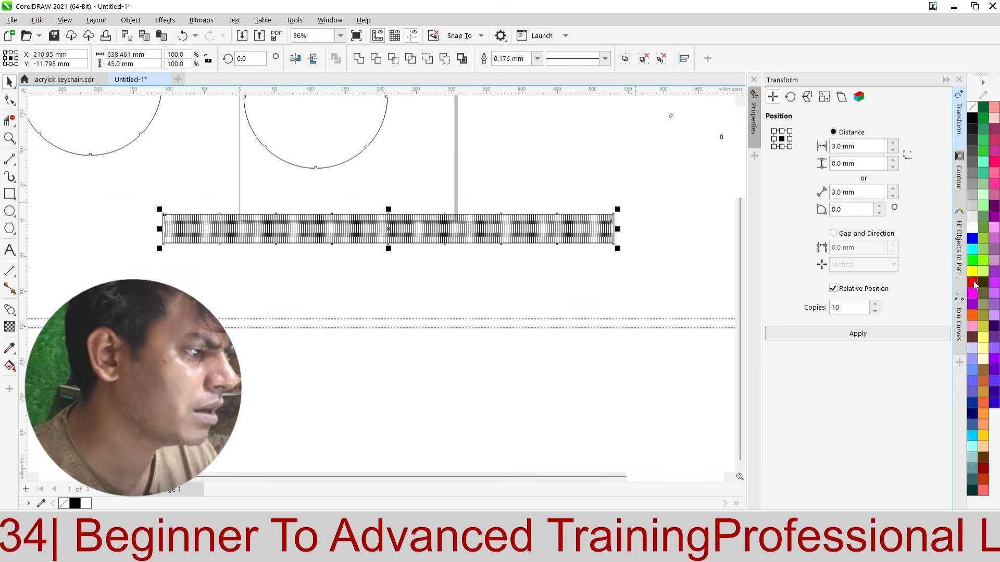
{"action": "right_click", "coordinate": [974, 284]}
{"action": "left_click", "coordinate": [934, 288]}
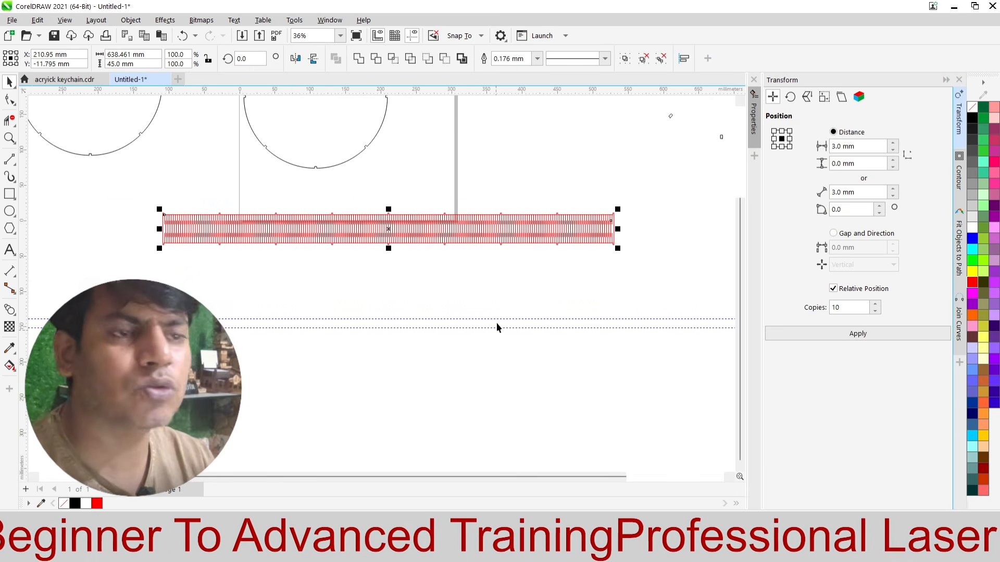
{"action": "left_click", "coordinate": [502, 292]}
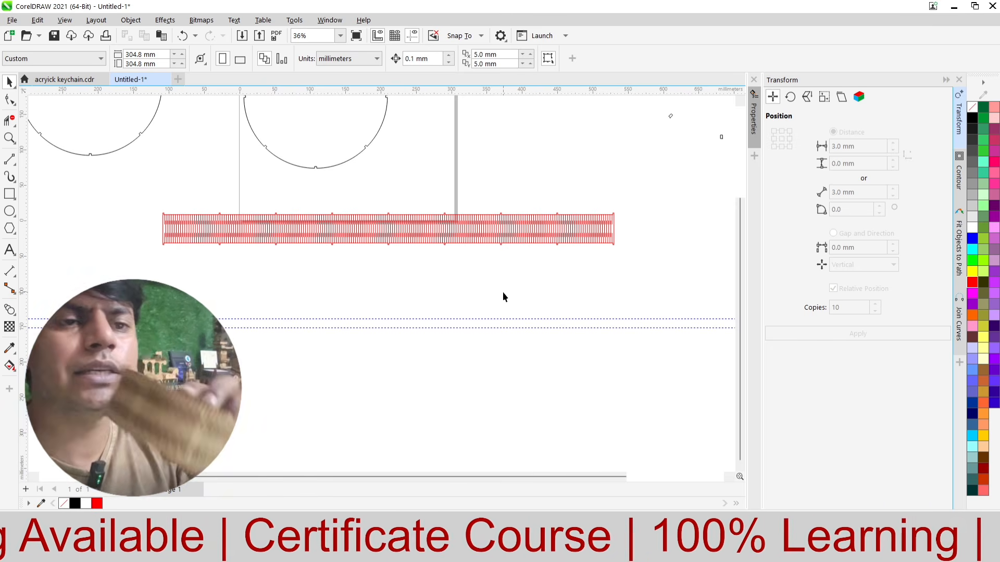
Step: Give the notched circle on the page a red outline
{"action": "scroll", "coordinate": [504, 289], "scroll_direction": "down", "scroll_amount": 1}
{"action": "scroll", "coordinate": [430, 225], "scroll_direction": "down", "scroll_amount": 2}
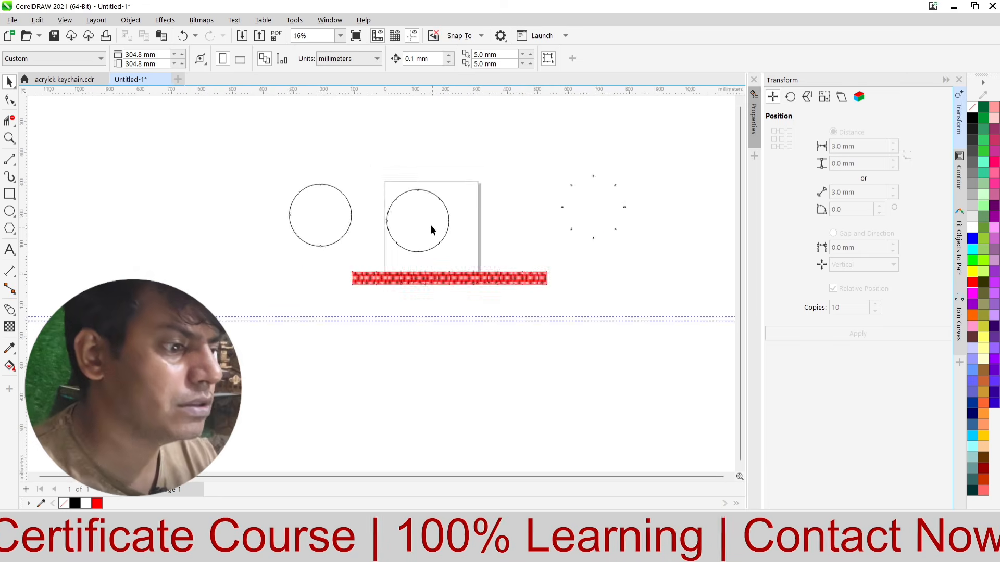
{"action": "scroll", "coordinate": [430, 224], "scroll_direction": "up", "scroll_amount": 2}
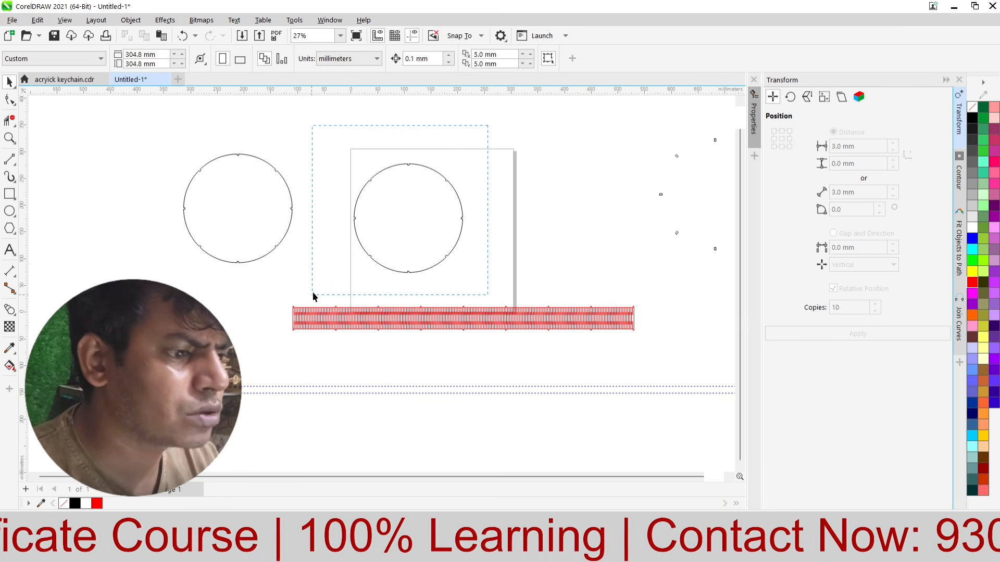
{"action": "left_click_drag", "start_coordinate": [312, 295], "coordinate": [312, 296]}
{"action": "right_click", "coordinate": [972, 287]}
{"action": "left_click", "coordinate": [864, 288]}
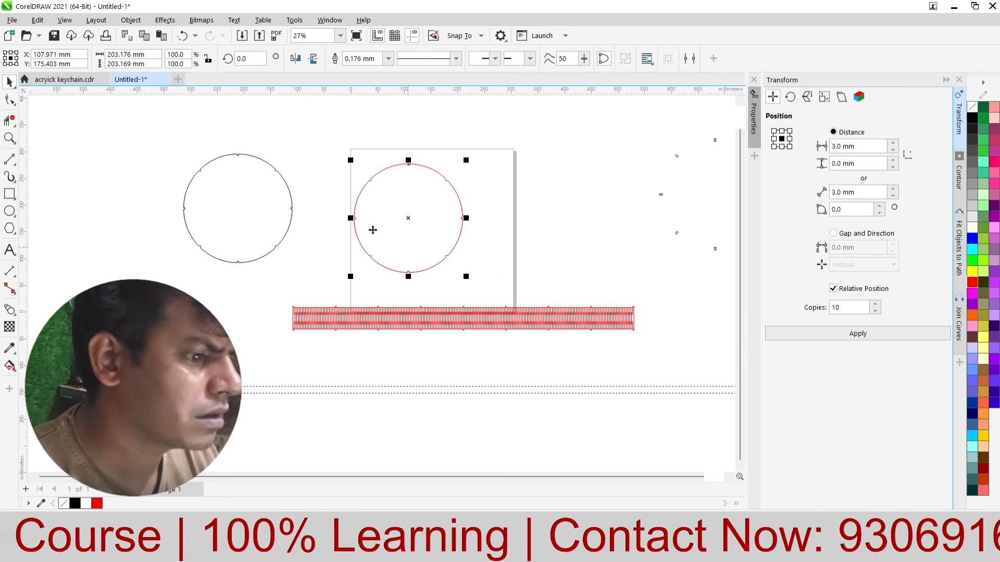
Step: Move the second notched circle close beside the red one and give it a red outline too
{"action": "left_click_drag", "start_coordinate": [372, 224], "coordinate": [300, 232]}
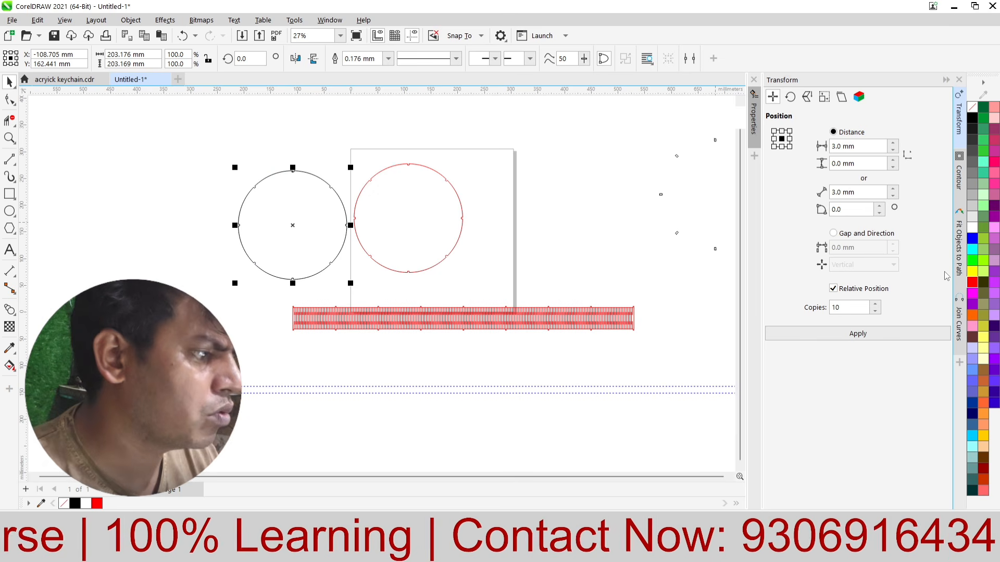
{"action": "right_click", "coordinate": [969, 285]}
{"action": "left_click", "coordinate": [937, 294]}
{"action": "scroll", "coordinate": [368, 265], "scroll_direction": "down", "scroll_amount": 3}
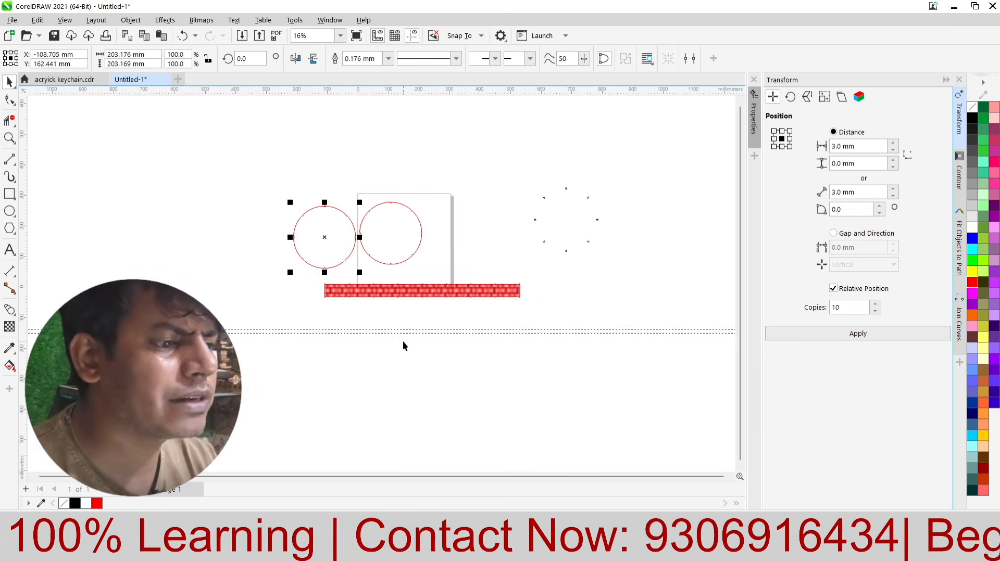
{"action": "left_click", "coordinate": [404, 340]}
{"action": "scroll", "coordinate": [465, 292], "scroll_direction": "up", "scroll_amount": 3}
{"action": "scroll", "coordinate": [465, 295], "scroll_direction": "up", "scroll_amount": 1}
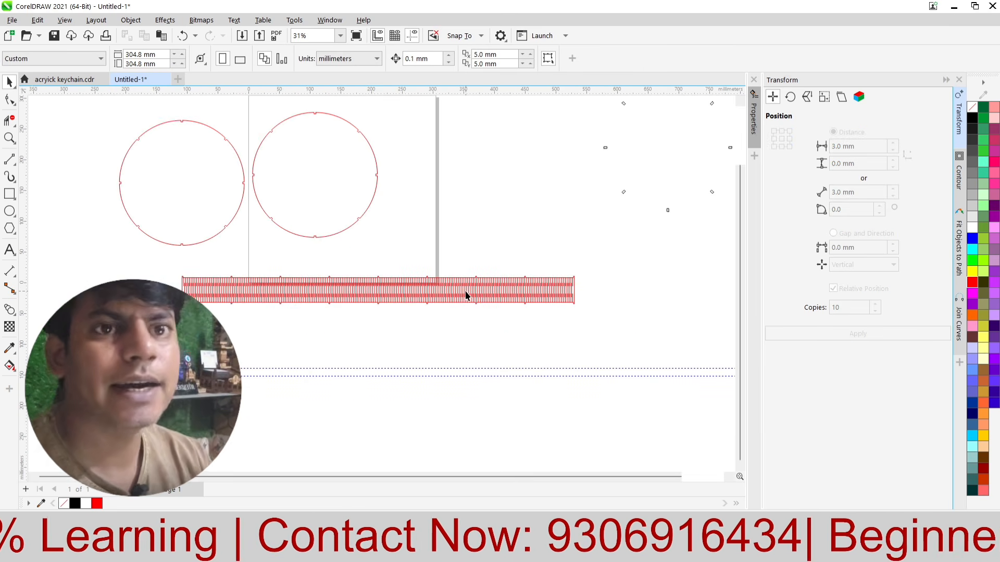